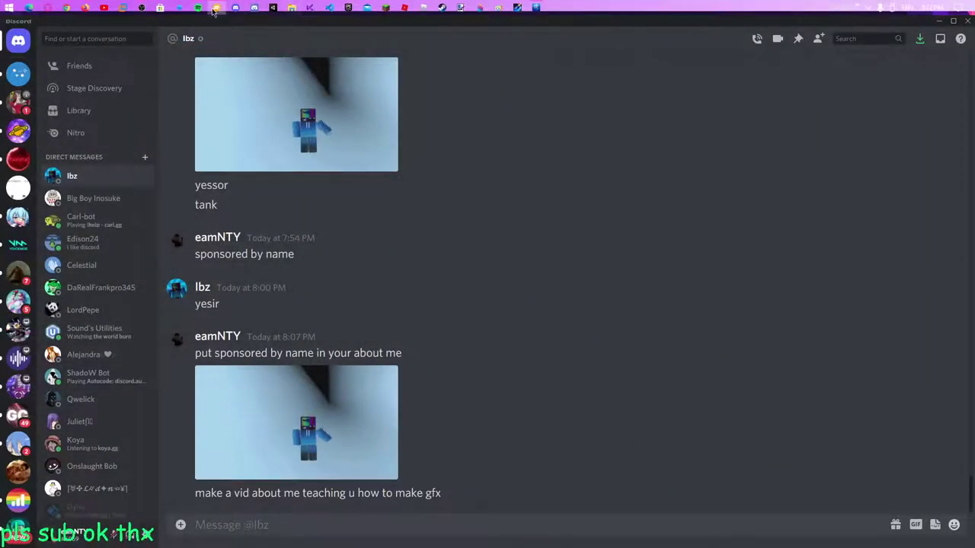
Glance at Spotify, discard the drafted 'wan' message, and view the shared character render.
click(197, 8)
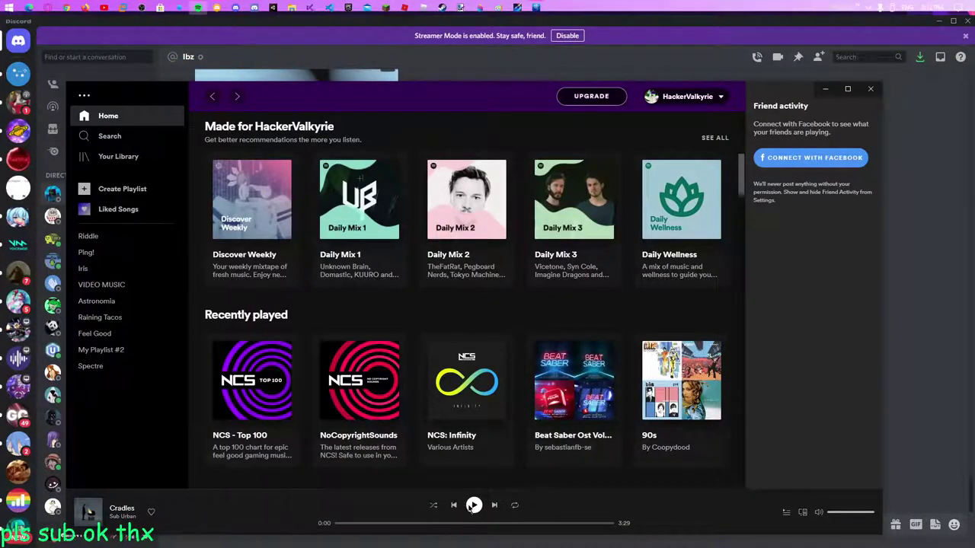
click(908, 334)
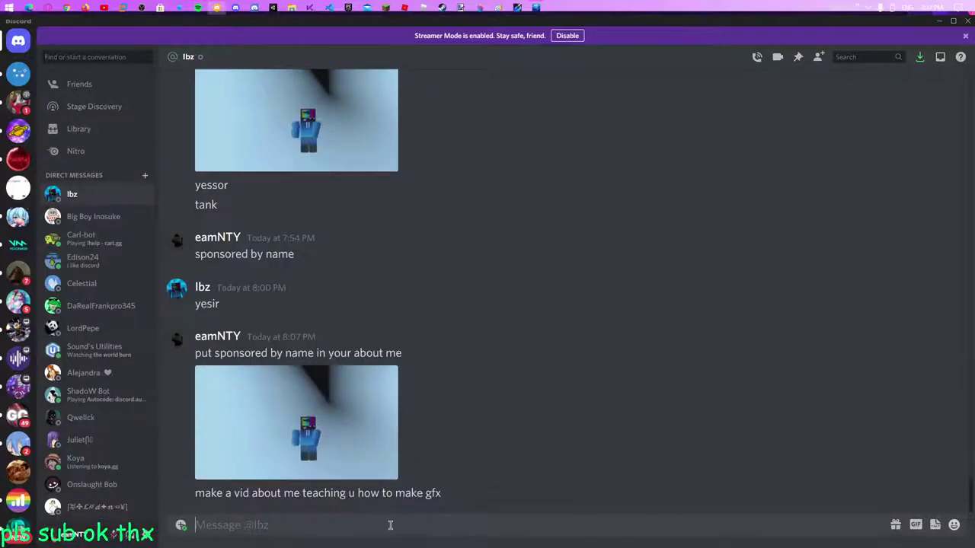
text(wan)
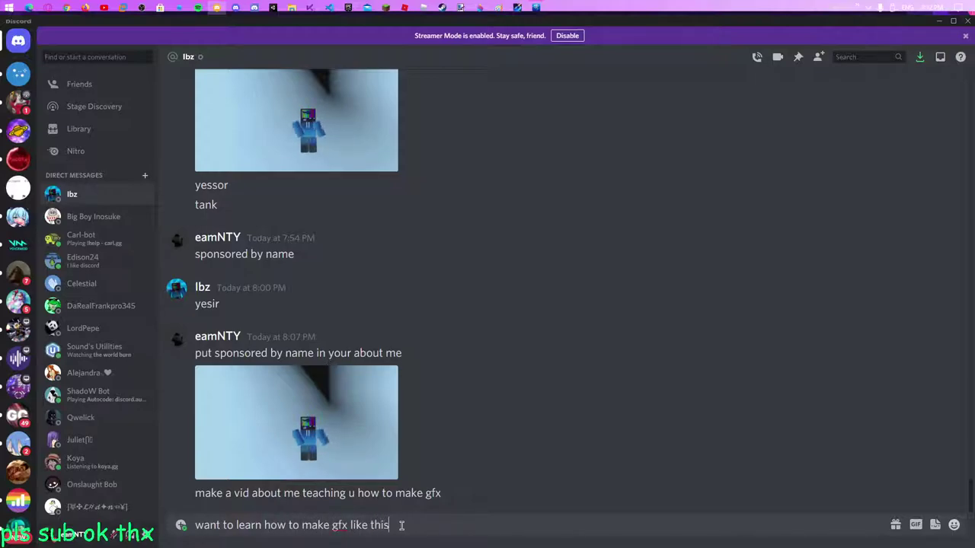
key(ctrl+a)
key(BackSpace)
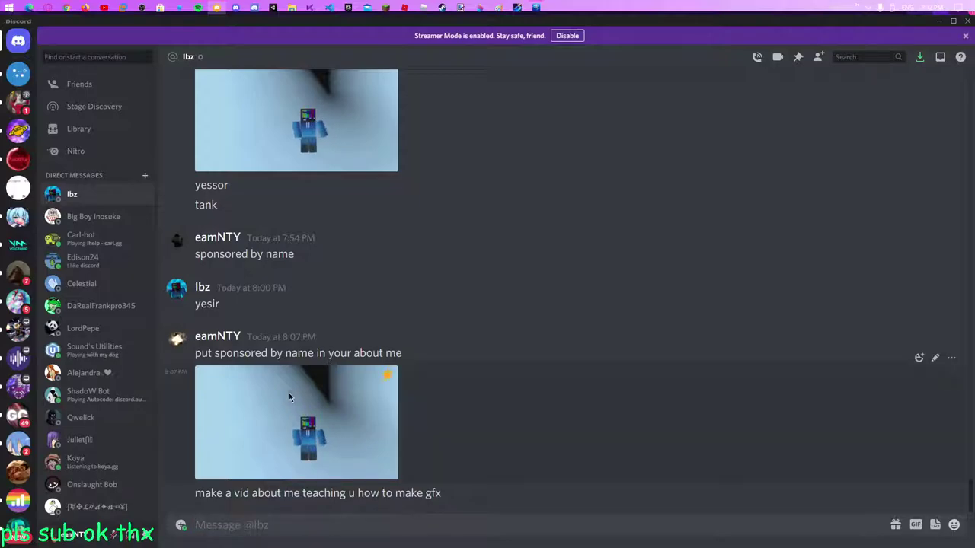
click(292, 394)
click(392, 500)
Scroll the DM history back to the earliest June 2021 messages.
scroll(533, 276, up, 5)
scroll(535, 275, up, 3)
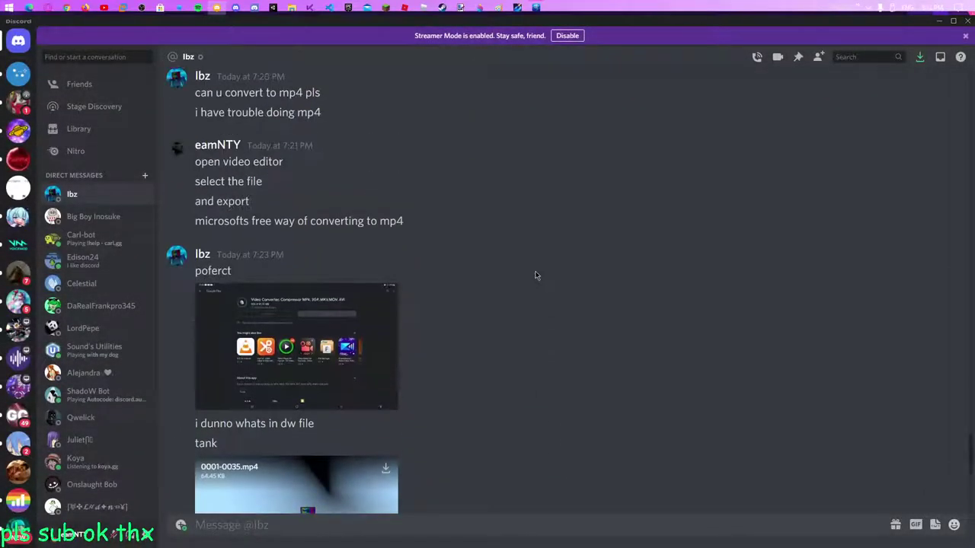
scroll(497, 236, up, 5)
scroll(496, 228, up, 3)
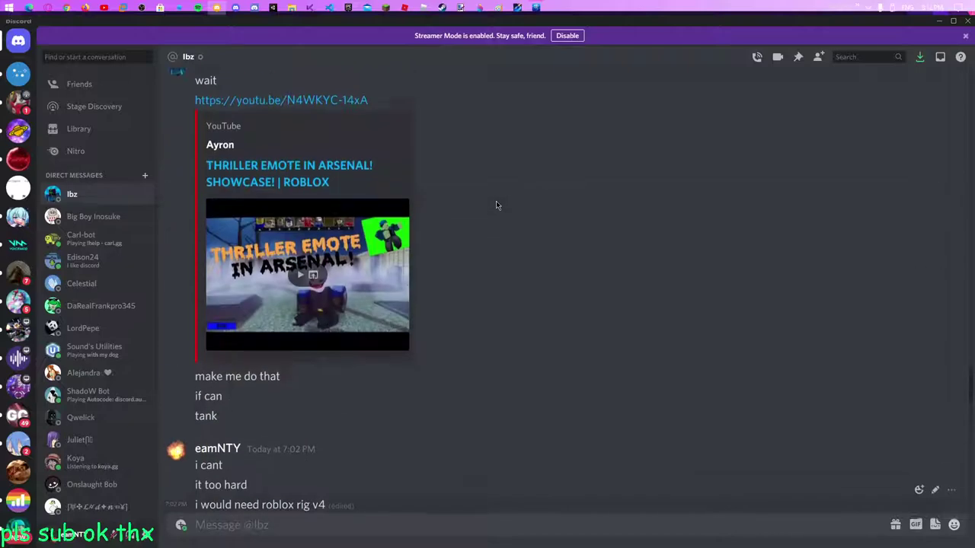
scroll(499, 205, up, 4)
scroll(500, 203, up, 4)
scroll(499, 201, up, 4)
scroll(502, 213, up, 4)
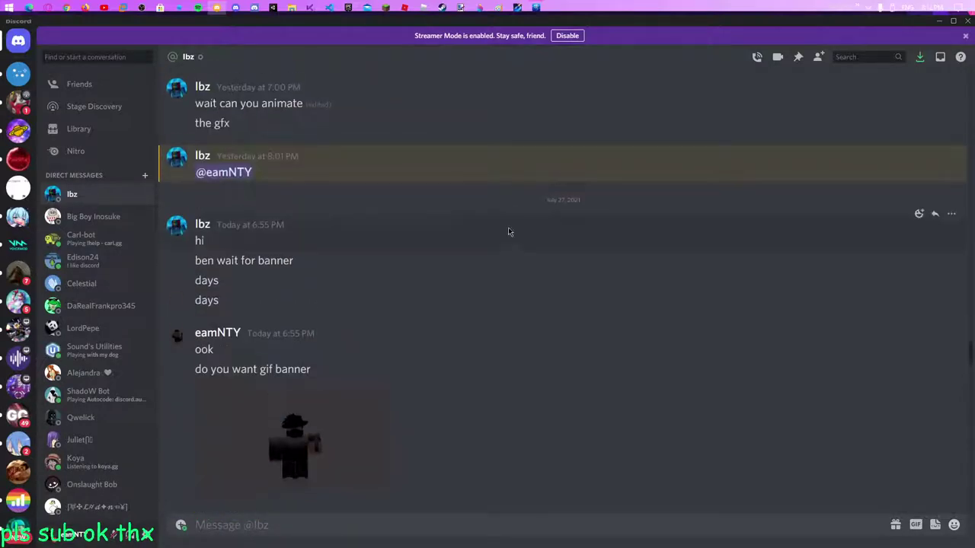
scroll(515, 259, up, 3)
scroll(516, 261, up, 3)
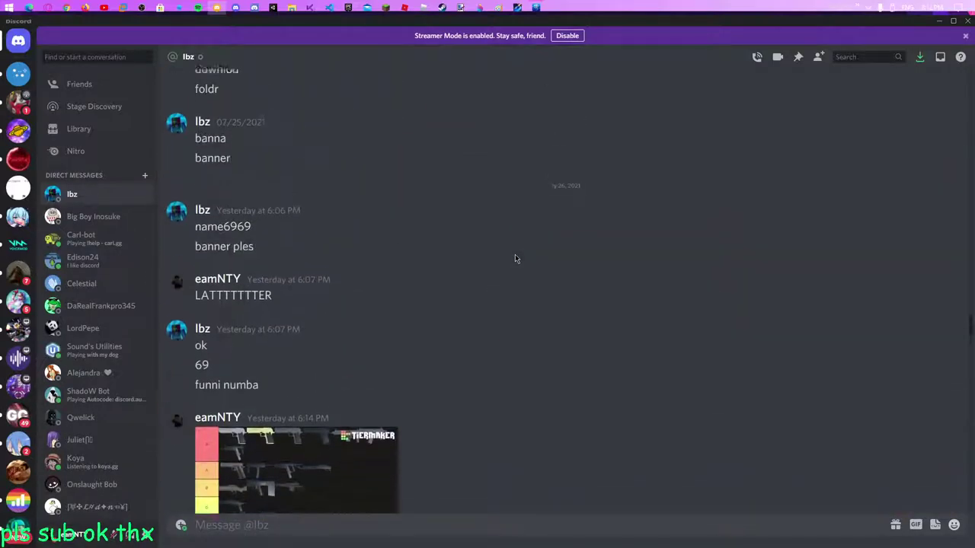
scroll(515, 261, up, 1)
scroll(518, 263, down, 3)
scroll(519, 265, down, 1)
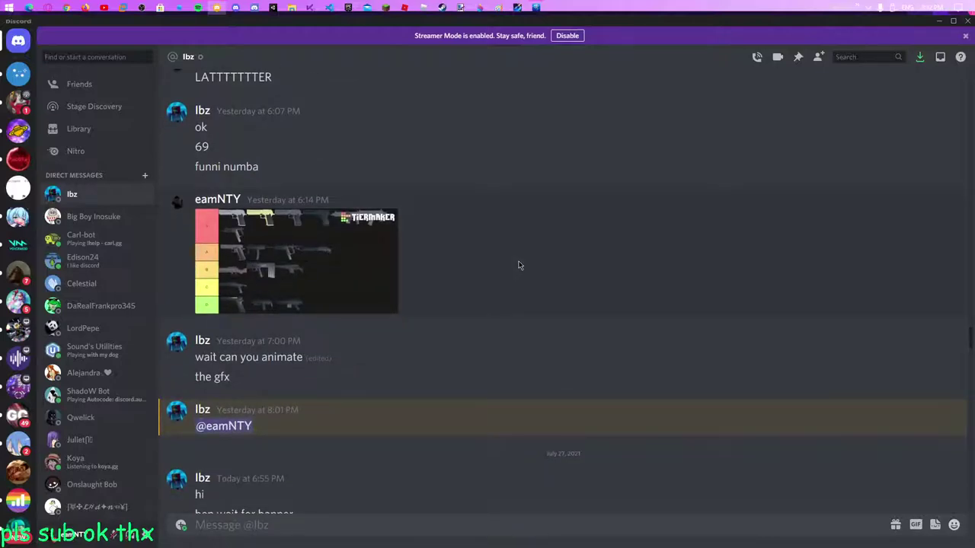
mouse_move(517, 267)
scroll(517, 267, up, 2)
scroll(518, 267, up, 2)
scroll(519, 267, up, 3)
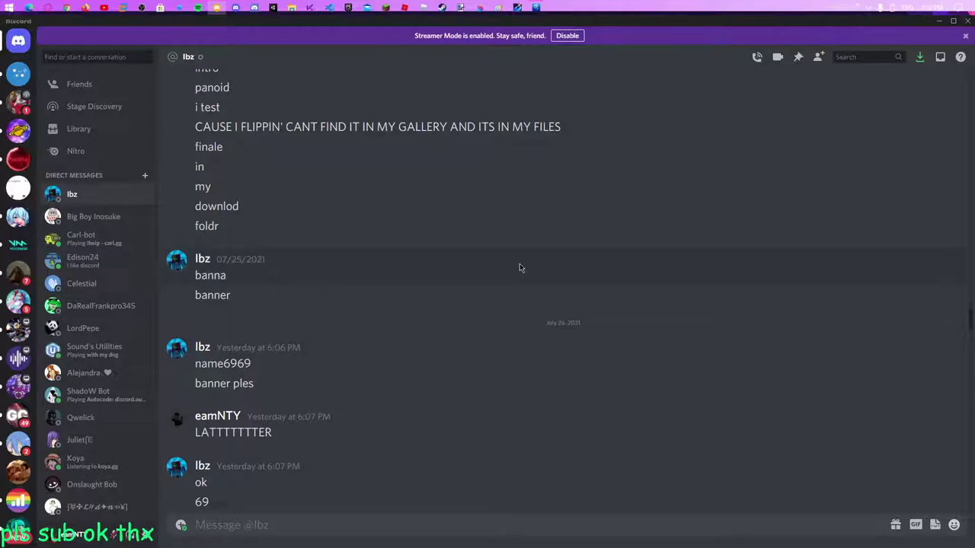
scroll(520, 268, up, 2)
scroll(519, 267, up, 3)
scroll(520, 267, up, 3)
scroll(519, 268, up, 2)
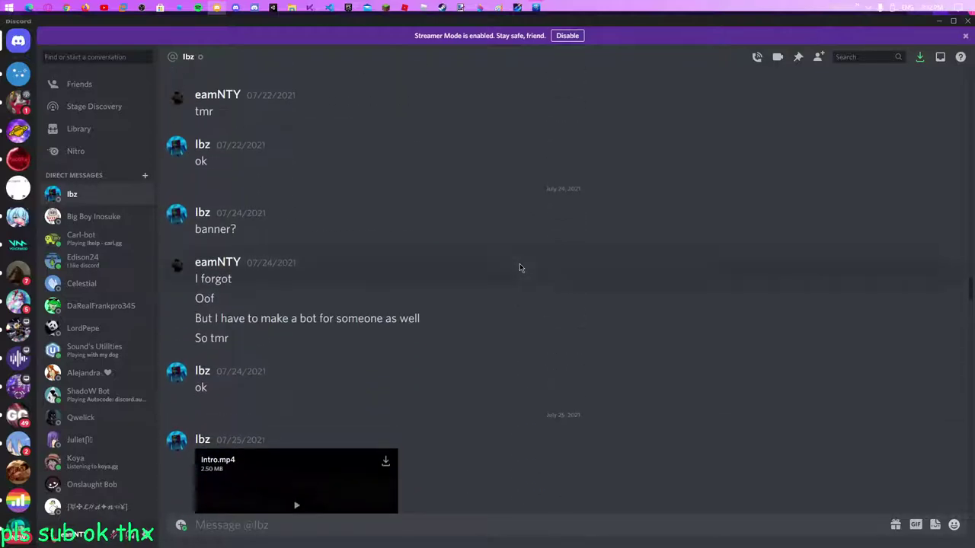
scroll(519, 267, up, 5)
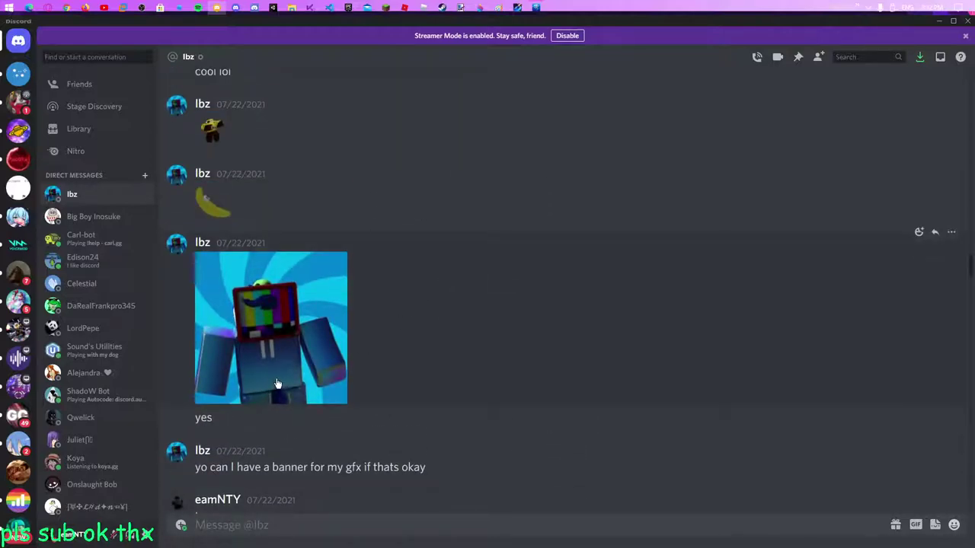
mouse_move(217, 423)
scroll(370, 402, up, 2)
scroll(370, 404, up, 2)
scroll(370, 407, up, 3)
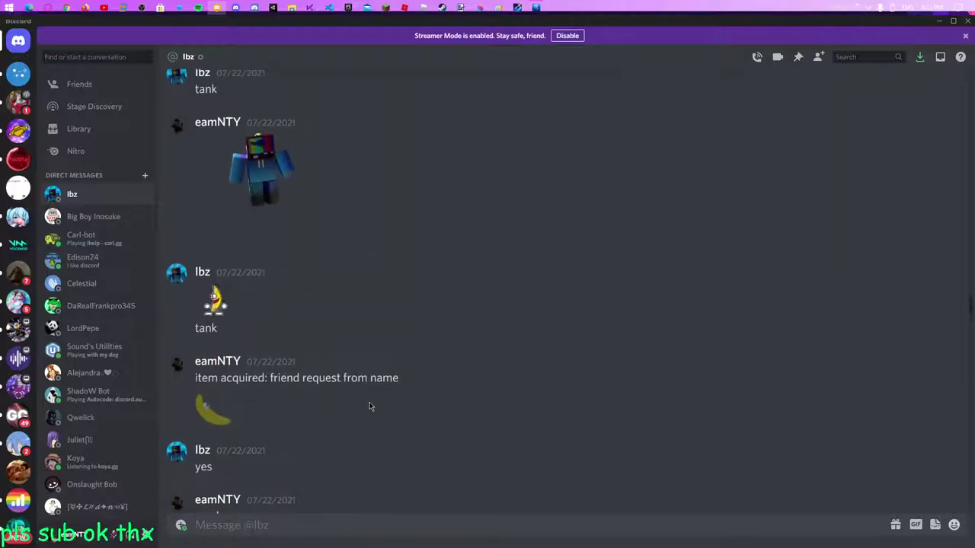
scroll(370, 406, up, 3)
scroll(369, 405, down, 2)
scroll(369, 406, down, 3)
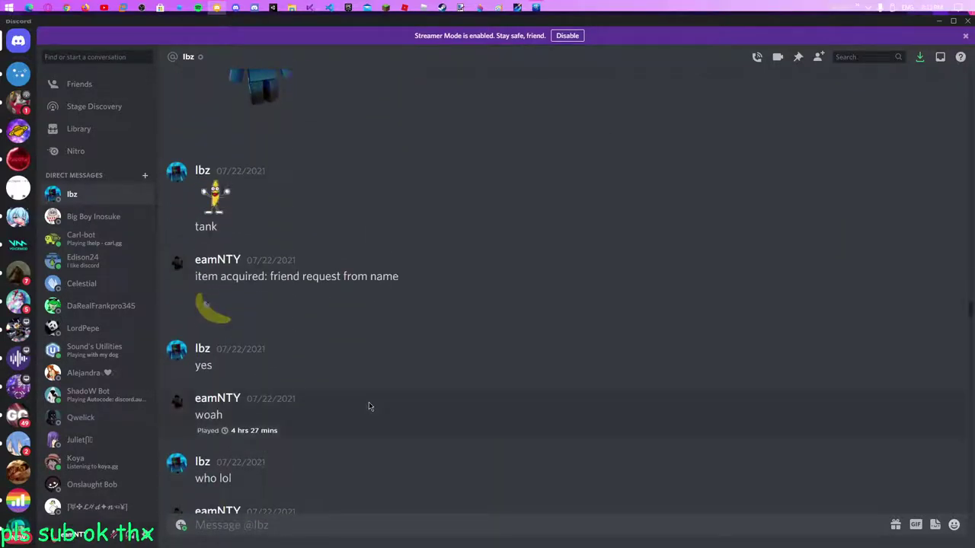
scroll(369, 402, up, 2)
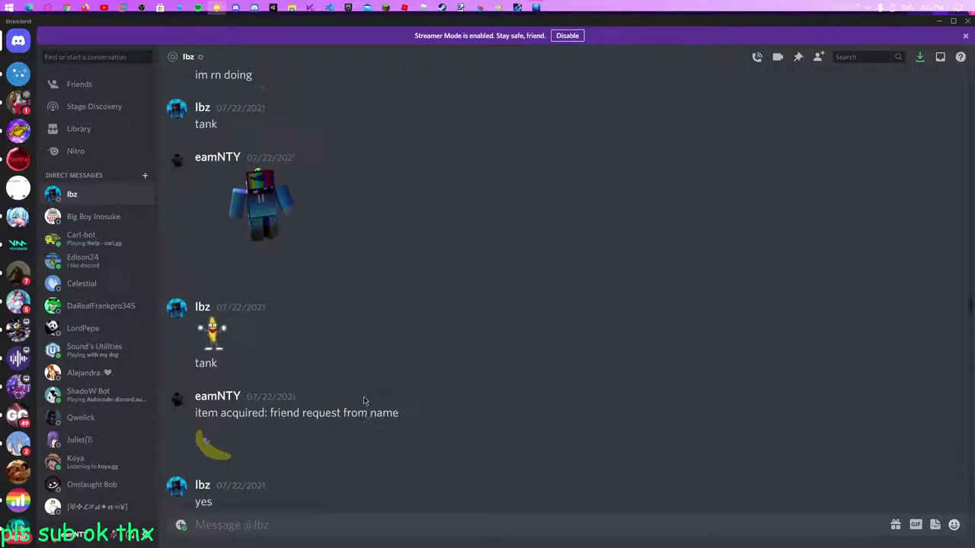
scroll(366, 401, up, 2)
scroll(356, 400, up, 3)
scroll(357, 404, up, 2)
scroll(350, 404, up, 3)
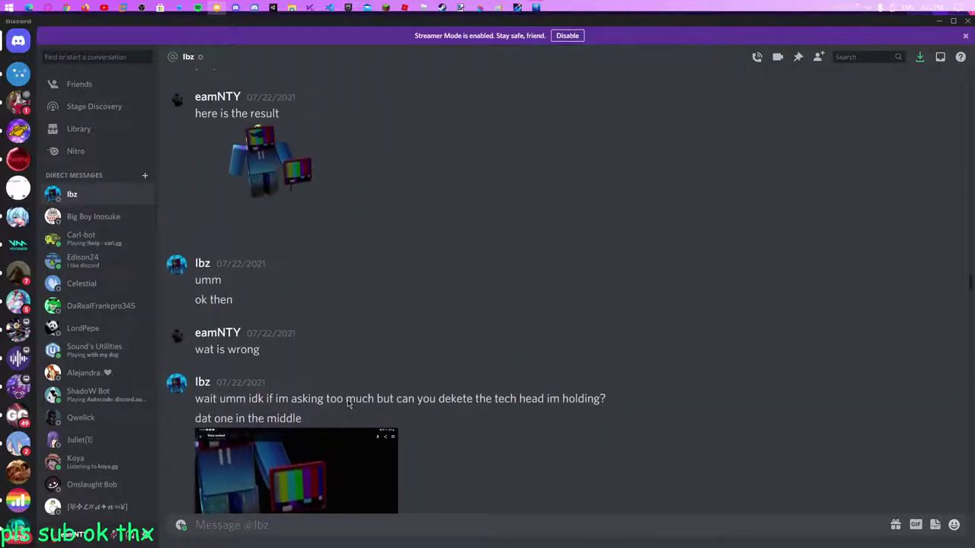
scroll(347, 401, up, 1)
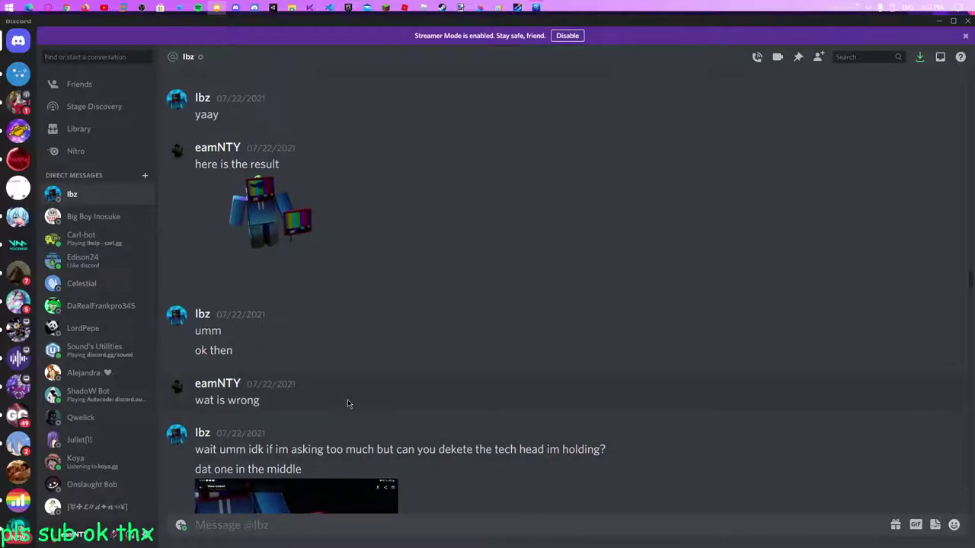
scroll(348, 403, up, 1)
scroll(347, 403, down, 2)
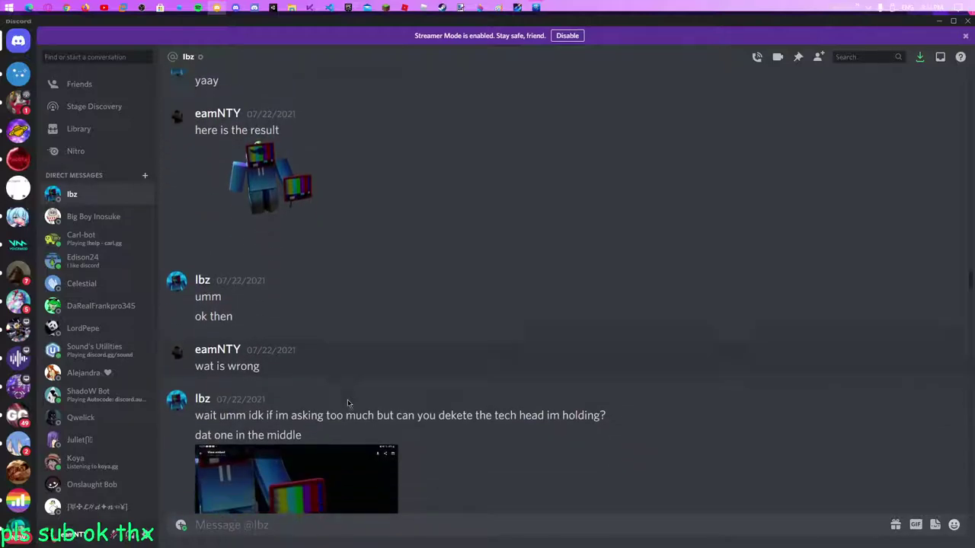
scroll(347, 403, up, 3)
scroll(347, 402, up, 3)
scroll(339, 406, up, 1)
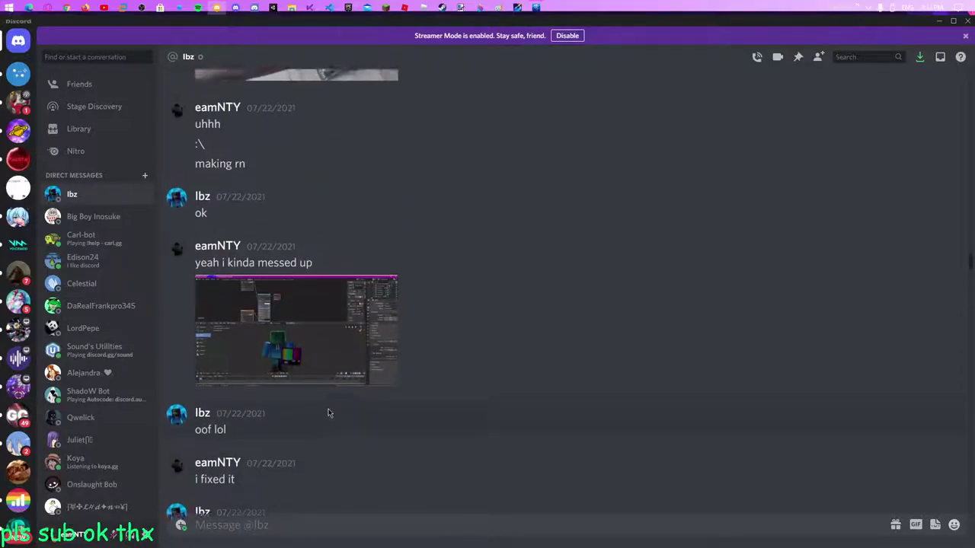
scroll(327, 413, up, 2)
scroll(329, 413, down, 3)
scroll(329, 413, down, 2)
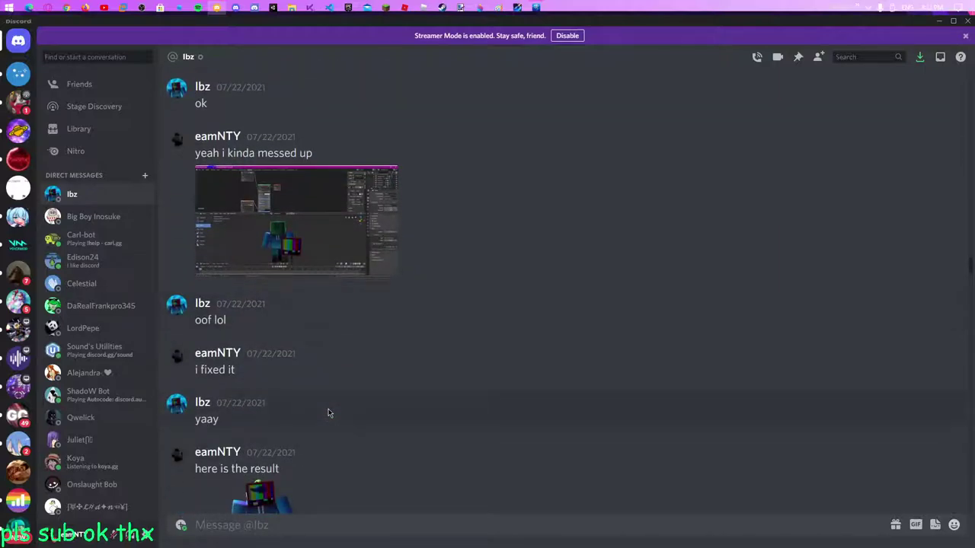
scroll(329, 413, up, 1)
scroll(329, 412, up, 3)
scroll(329, 413, up, 3)
scroll(329, 412, up, 4)
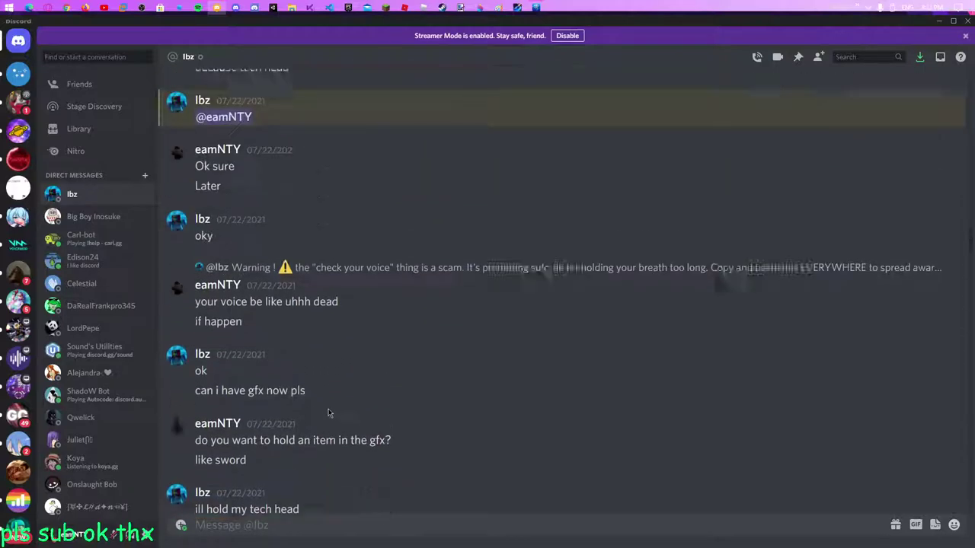
scroll(329, 413, up, 4)
scroll(329, 413, up, 3)
scroll(329, 413, up, 3)
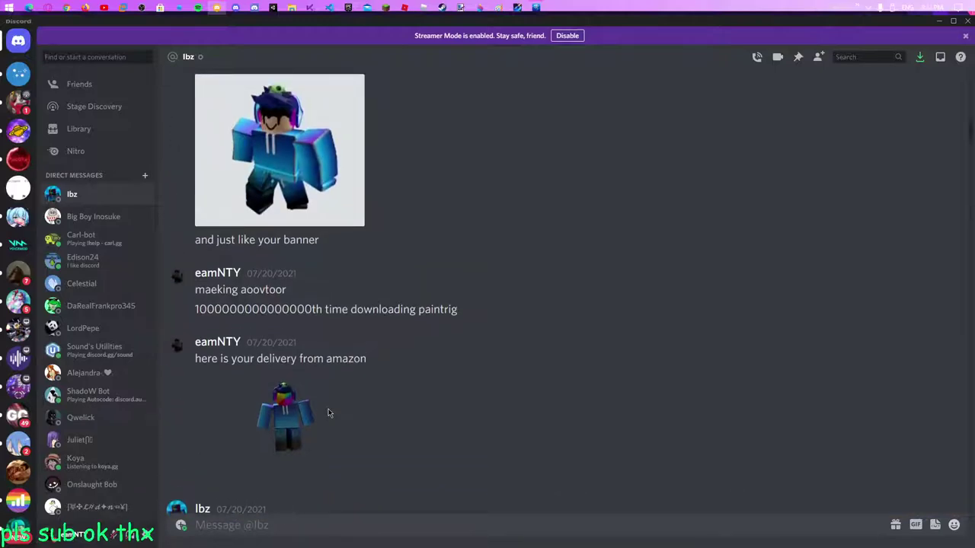
scroll(329, 412, up, 3)
scroll(329, 412, up, 1)
scroll(329, 412, up, 3)
scroll(329, 412, up, 4)
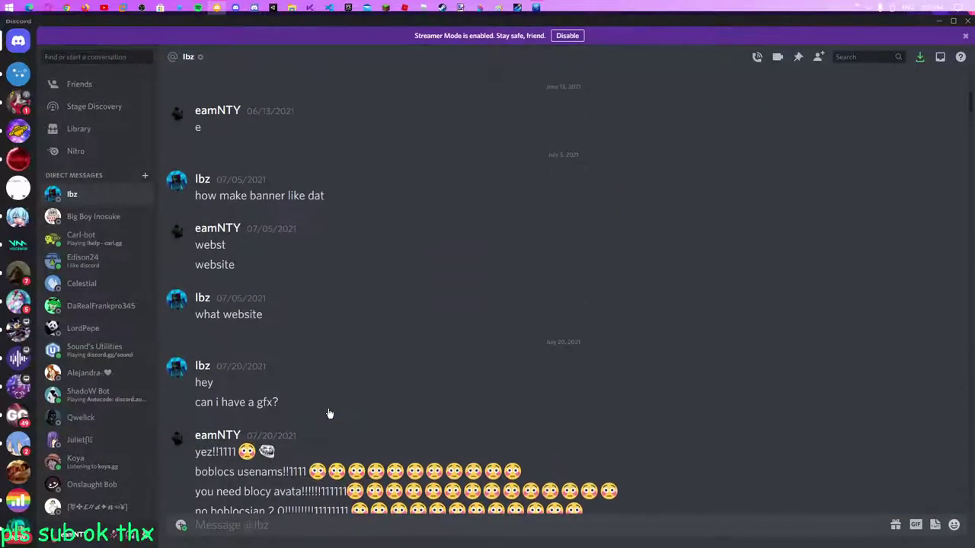
scroll(329, 413, up, 3)
scroll(329, 413, up, 3)
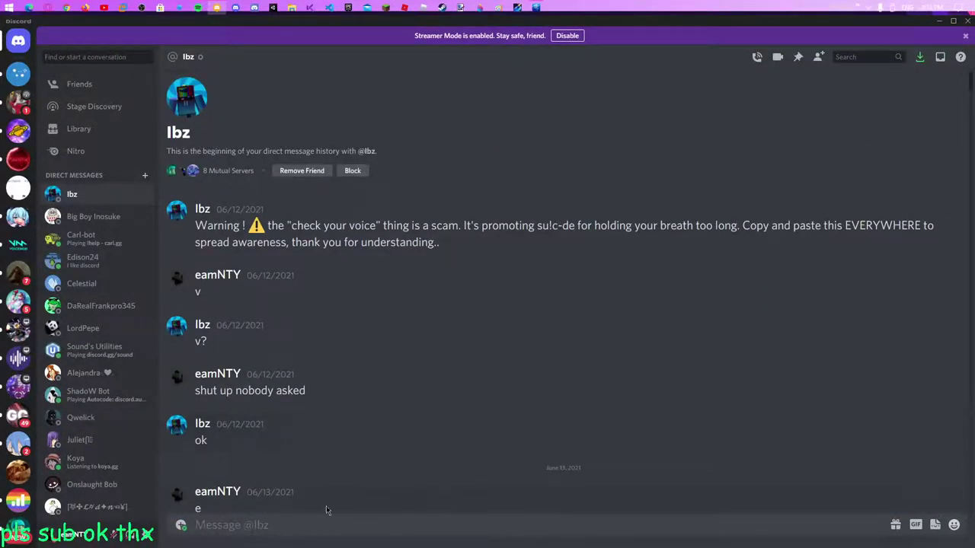
Minimize Discord and Spotify to reveal the YouTube page.
click(938, 20)
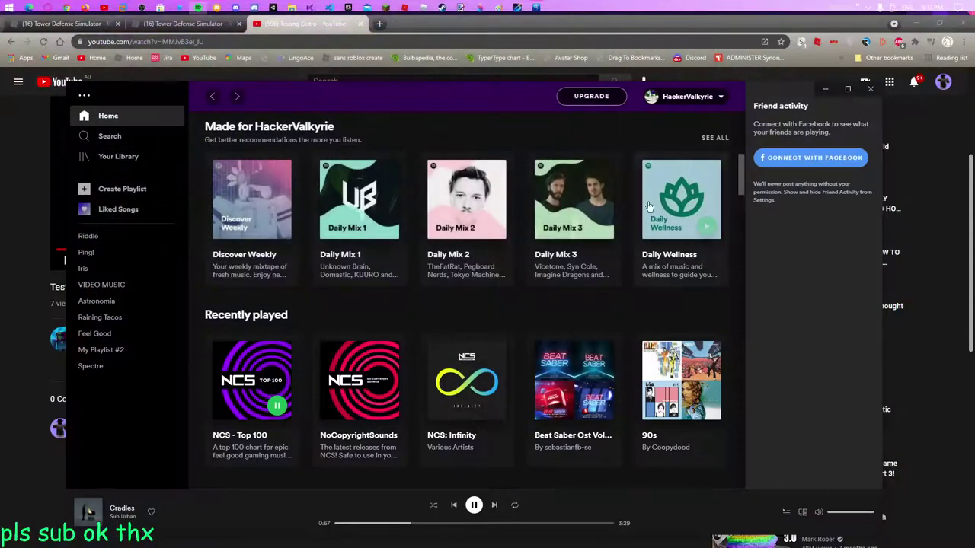
click(825, 89)
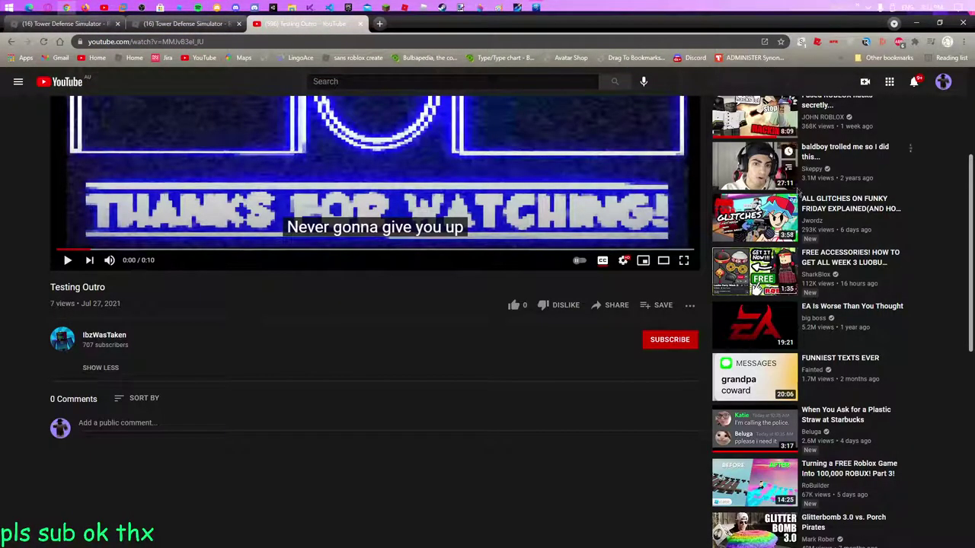
scroll(833, 80, up, 1)
Visit your own YouTube channel page, then minimize the Chrome window.
click(944, 85)
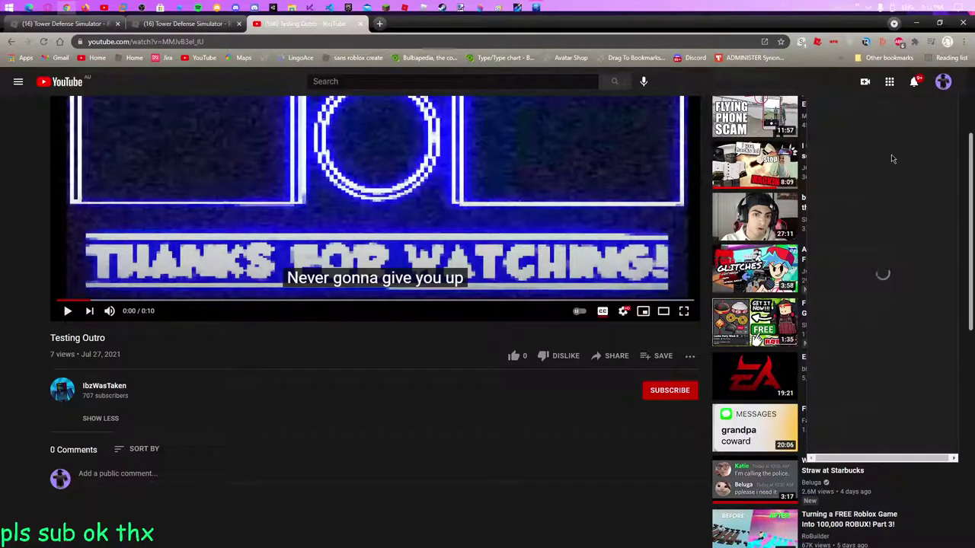
click(885, 149)
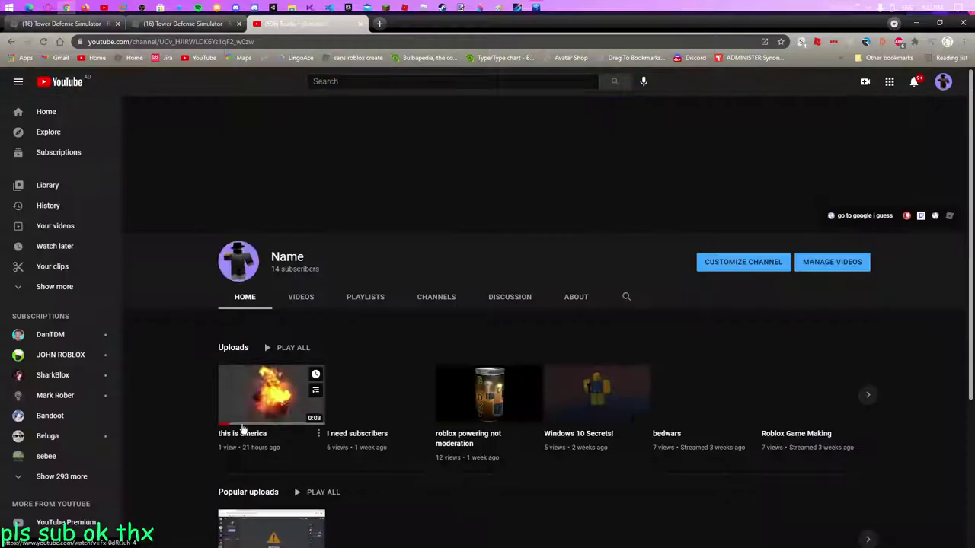
scroll(610, 356, down, 2)
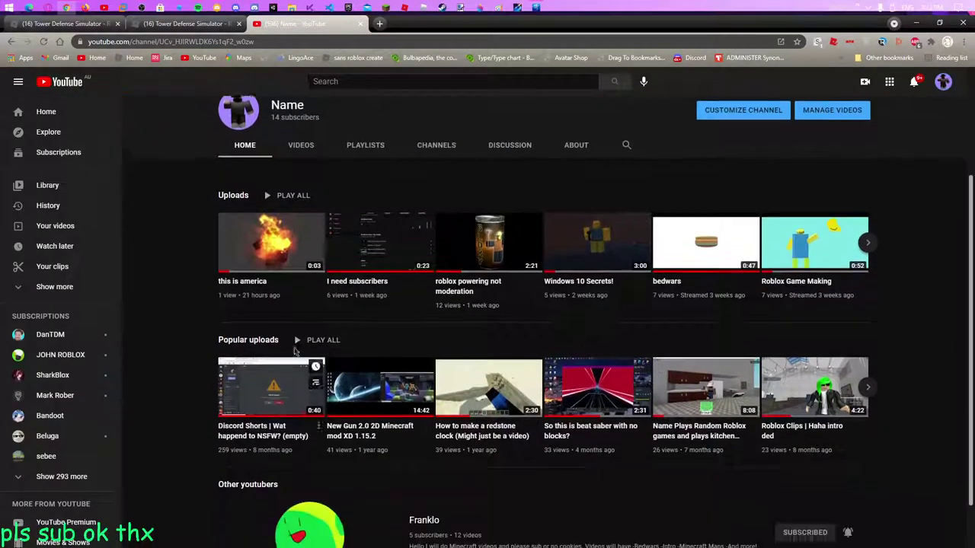
scroll(762, 190, up, 3)
click(914, 24)
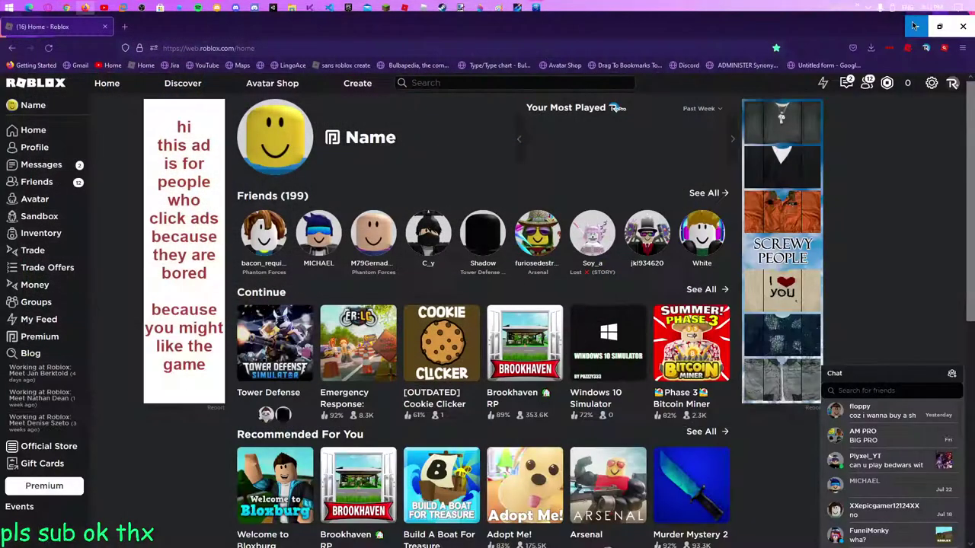
Search Google for the Roblox GFX paint rig in a new tab.
click(124, 27)
click(105, 27)
text(paitn)
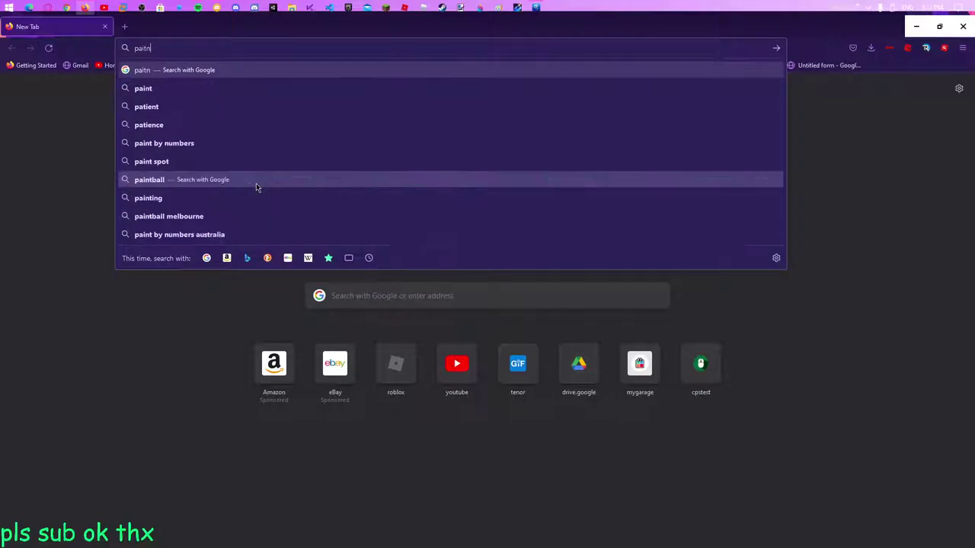
key(BackSpace)
key(BackSpace)
text(ntn)
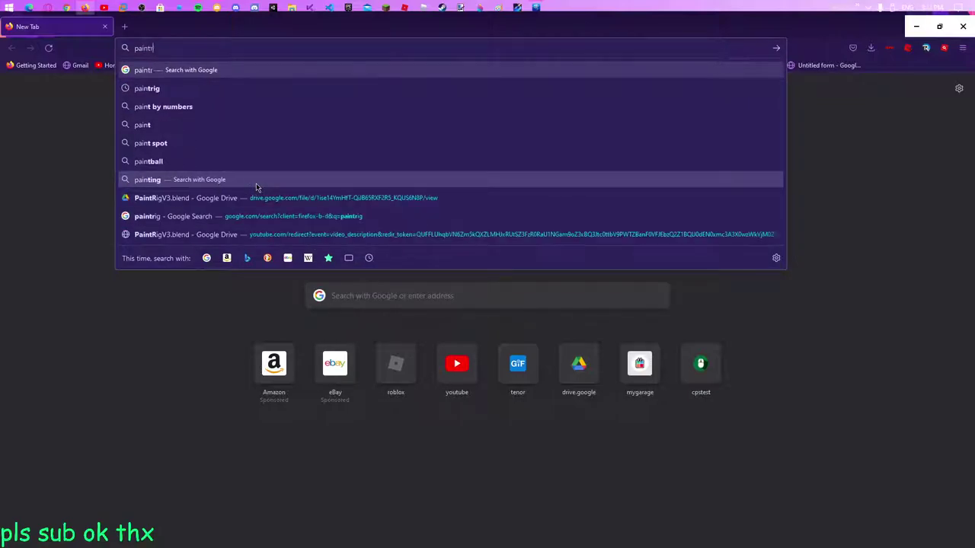
text(g)
key(Return)
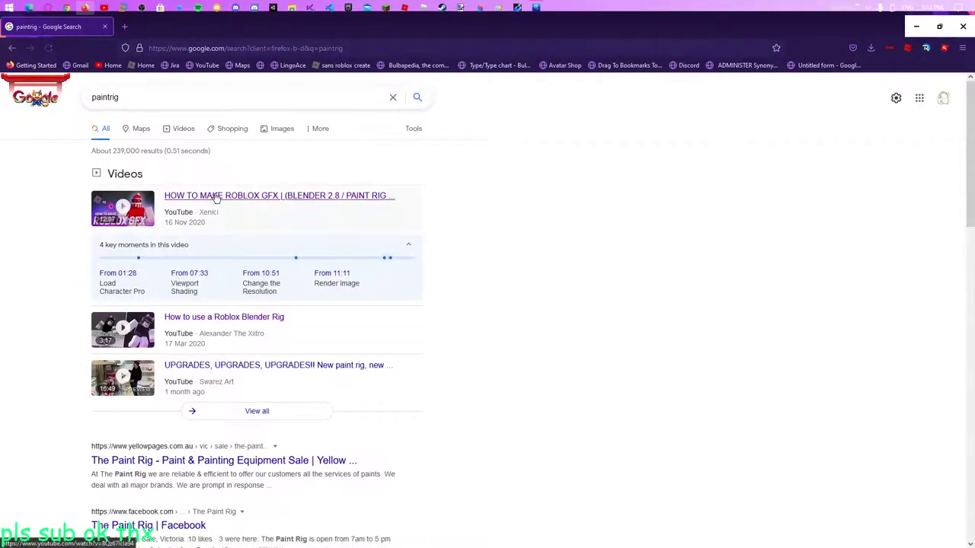
Open the 'HOW TO MAKE ROBLOX GFX' video and follow the PAINTRIG.v3 description link.
click(254, 211)
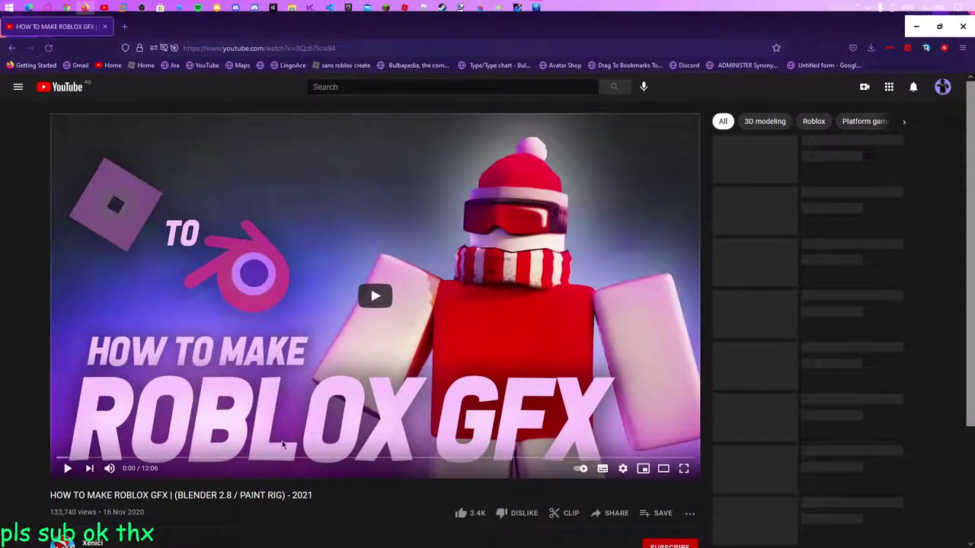
scroll(373, 326, down, 4)
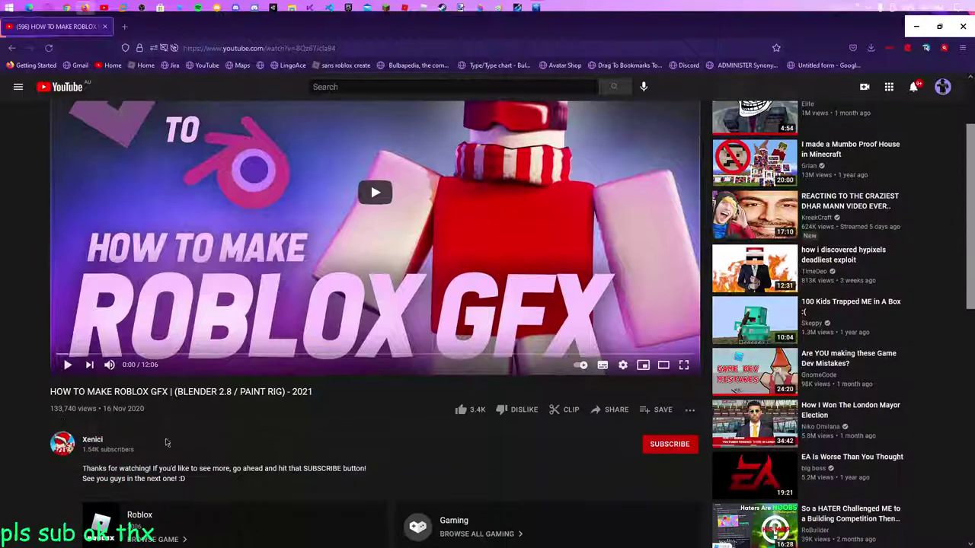
click(107, 415)
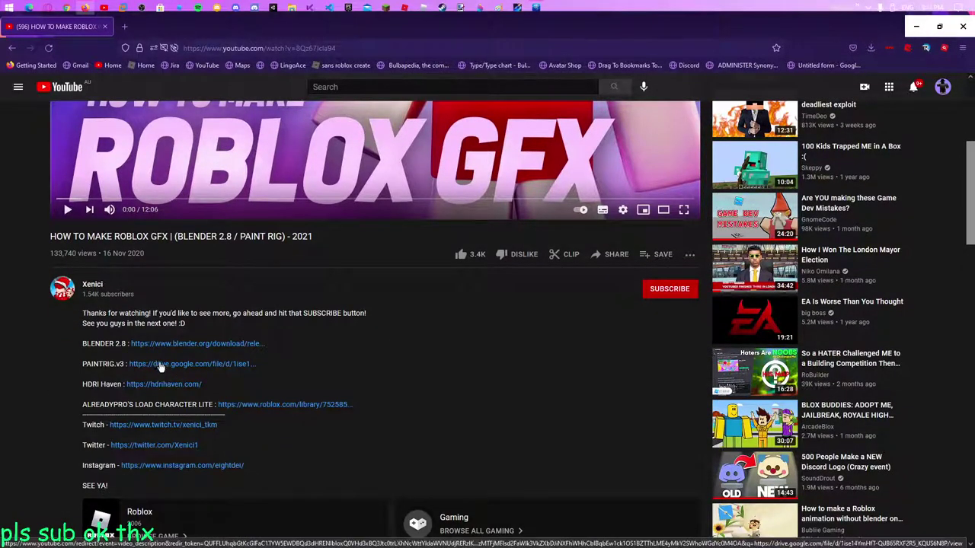
click(166, 364)
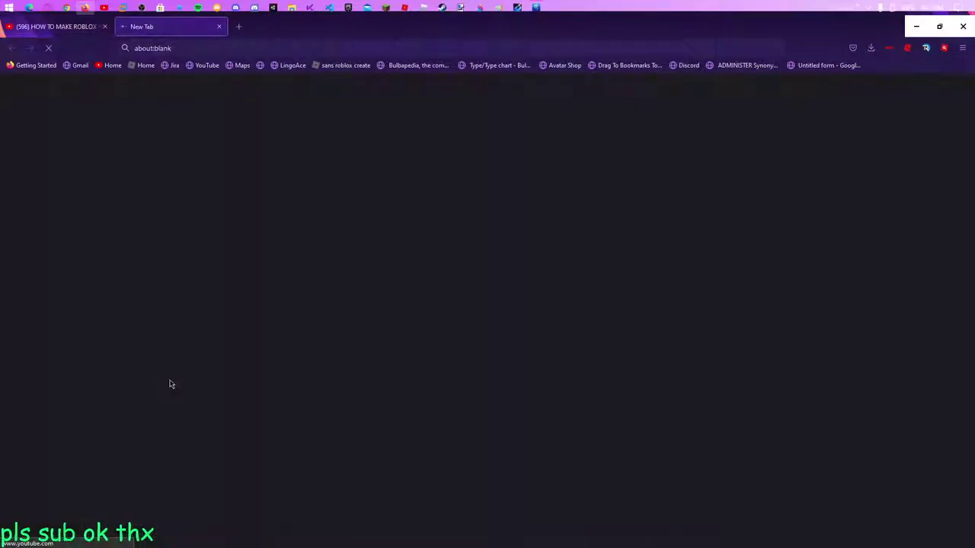
Download PaintRigV3.blend from Google Drive and open it in Blender, framing the rig.
click(104, 27)
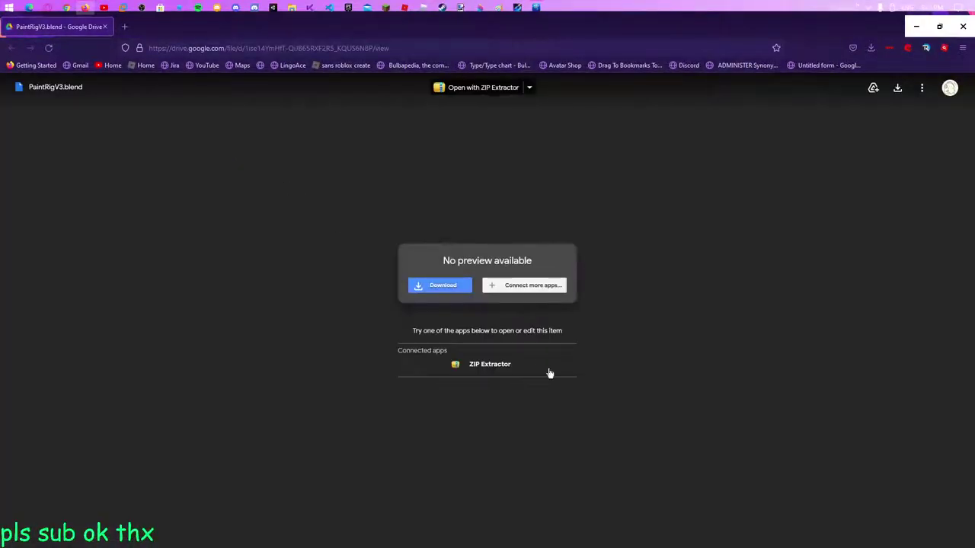
click(449, 294)
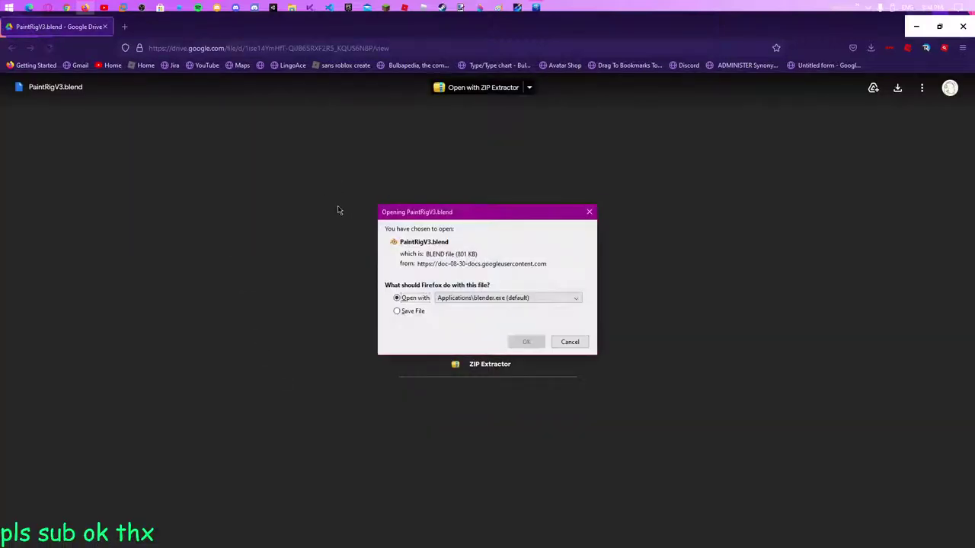
click(524, 341)
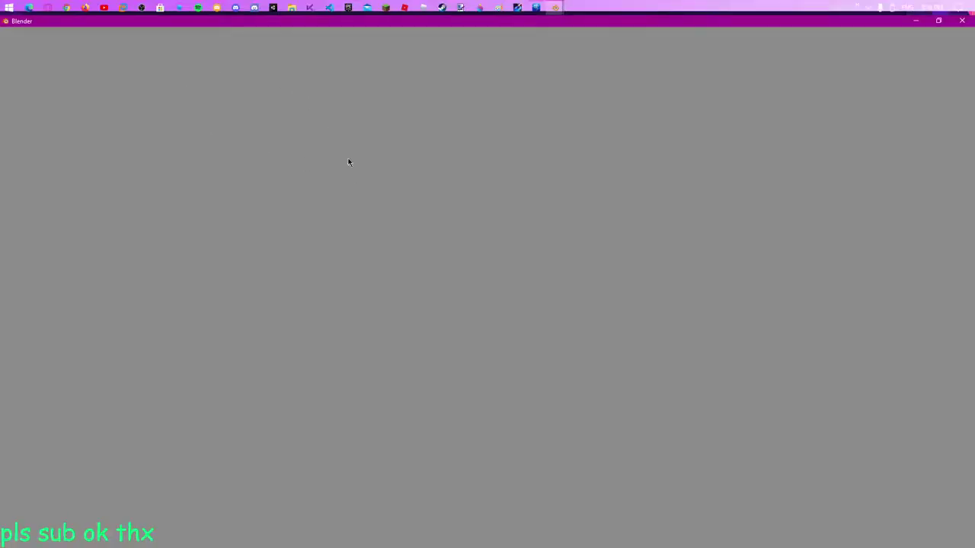
scroll(417, 444, up, 1)
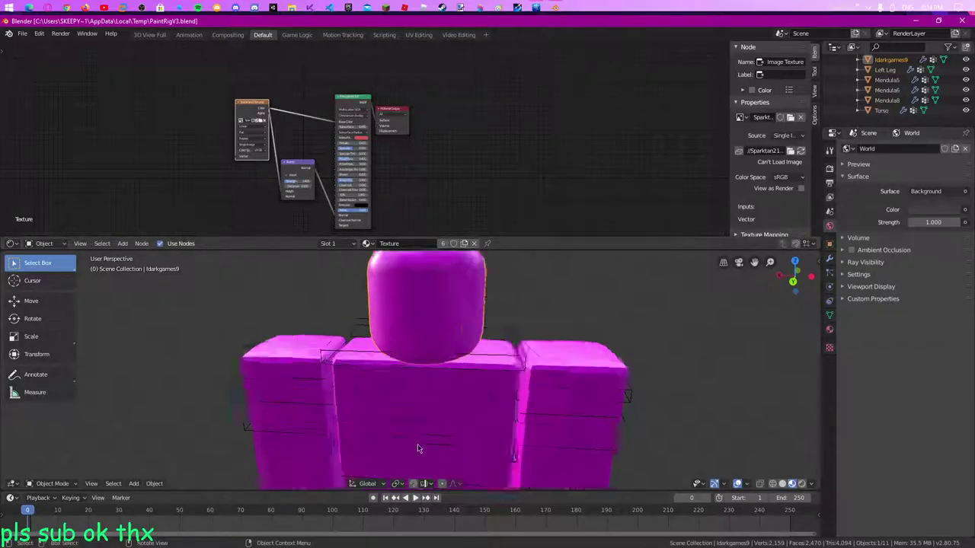
scroll(420, 447, up, 5)
scroll(420, 447, down, 2)
scroll(437, 452, down, 2)
Search Start for 'ro' and open the Roblox Studio shortcut's file location.
scroll(413, 442, down, 3)
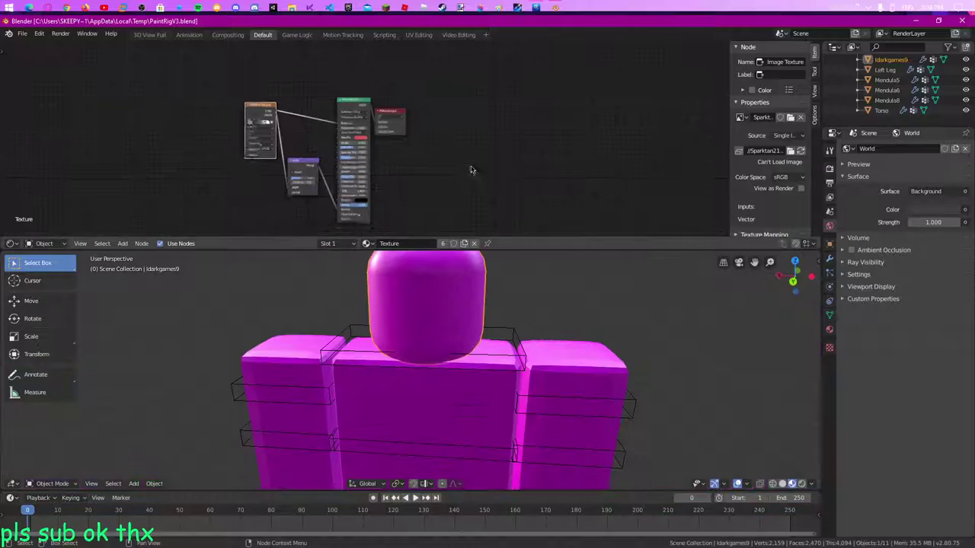
scroll(475, 165, down, 1)
scroll(455, 328, down, 1)
key(super)
text(ro)
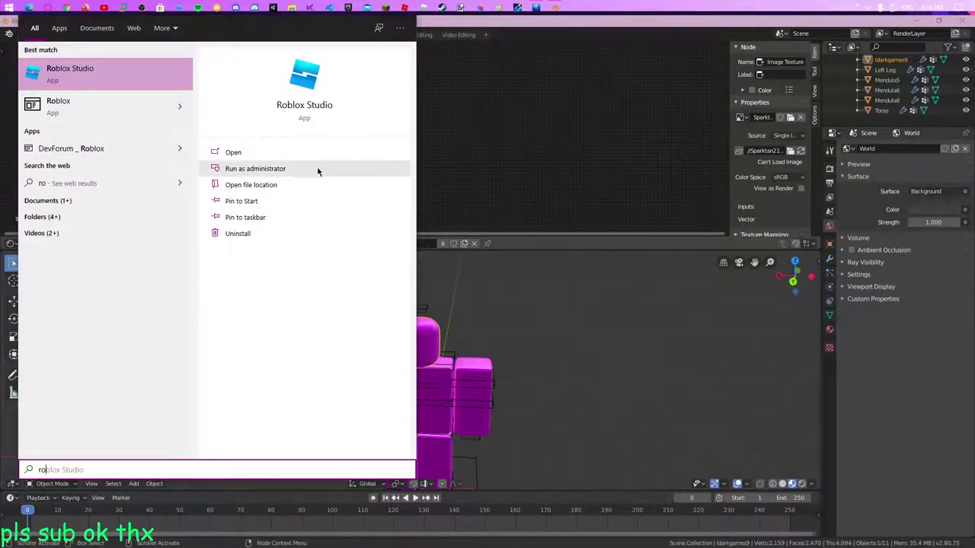
click(316, 185)
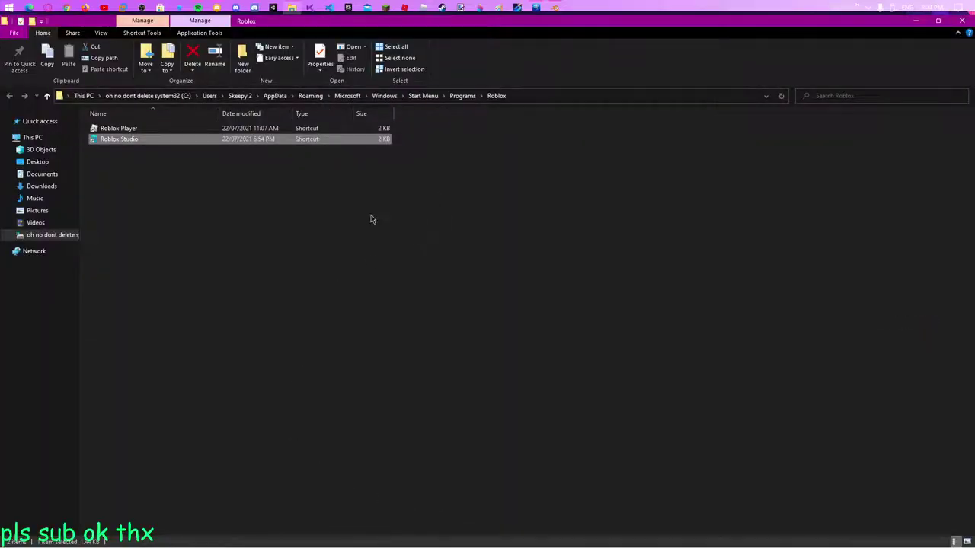
Launch Roblox Studio from its shortcut and close the folder window.
right_click(264, 140)
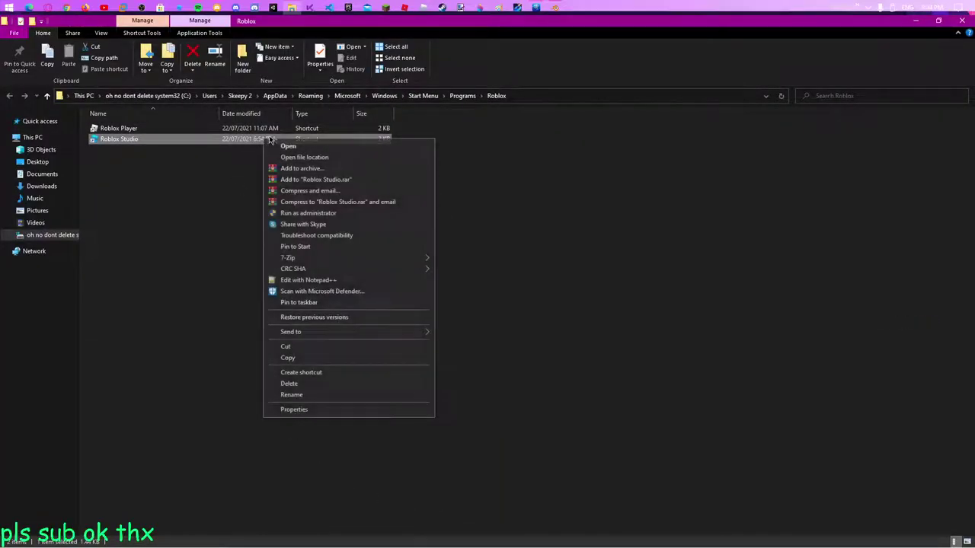
click(326, 146)
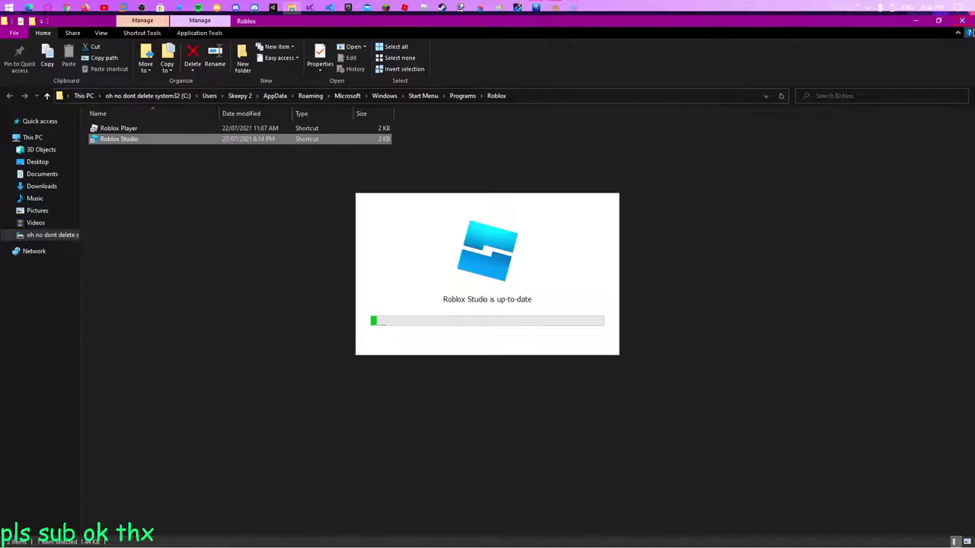
click(962, 22)
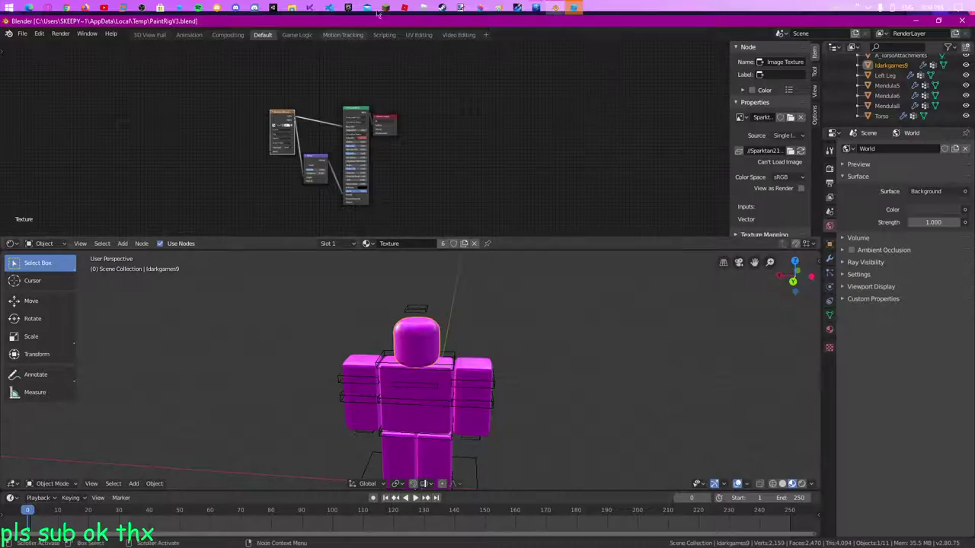
Switch to Roblox Studio, open the Load Character plugin, and move its window aside.
click(583, 6)
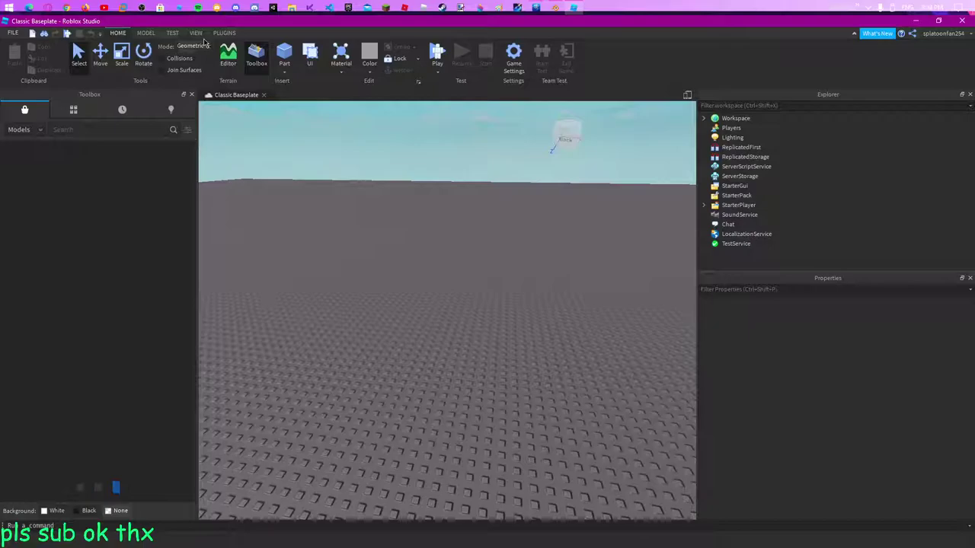
click(224, 33)
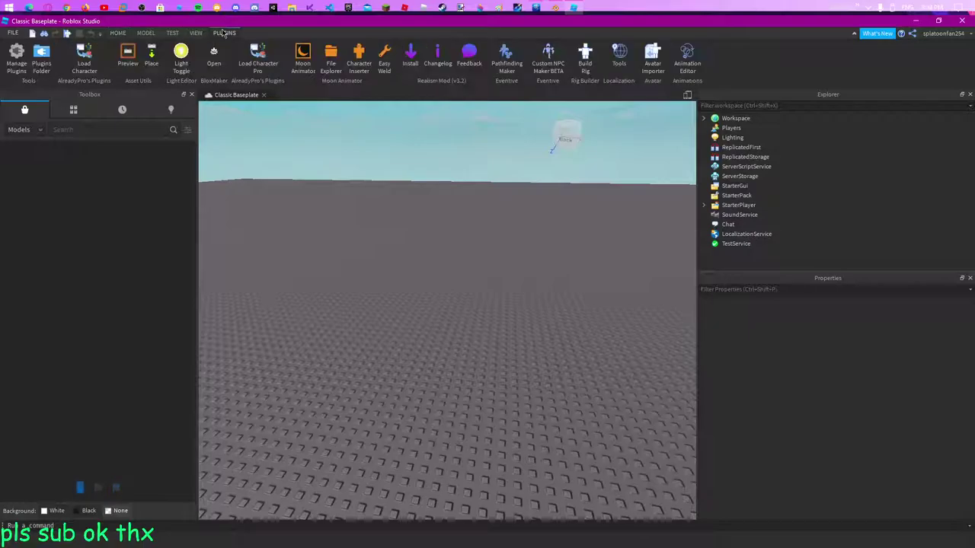
click(86, 55)
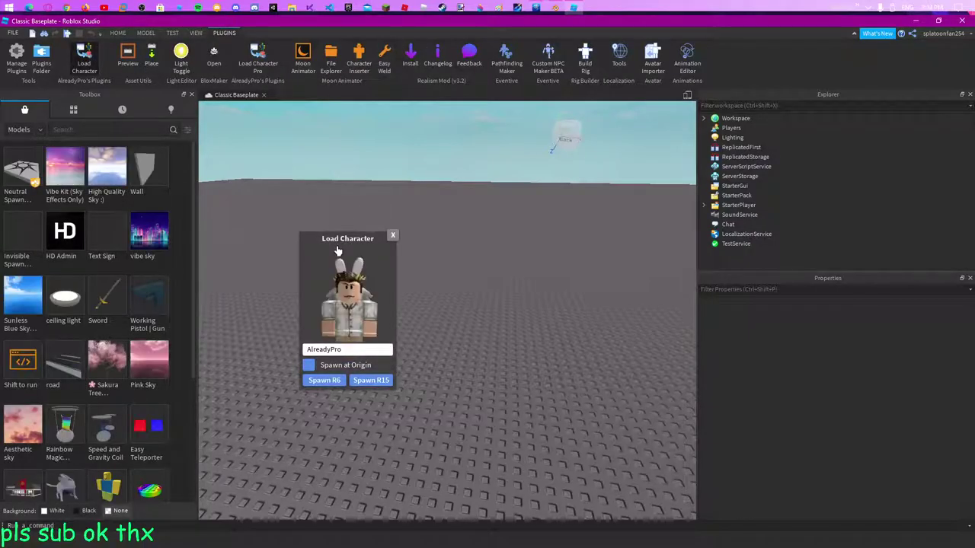
drag(359, 228, 447, 165)
Scroll through the GFX request DM in Discord, then return to Roblox Studio.
click(216, 8)
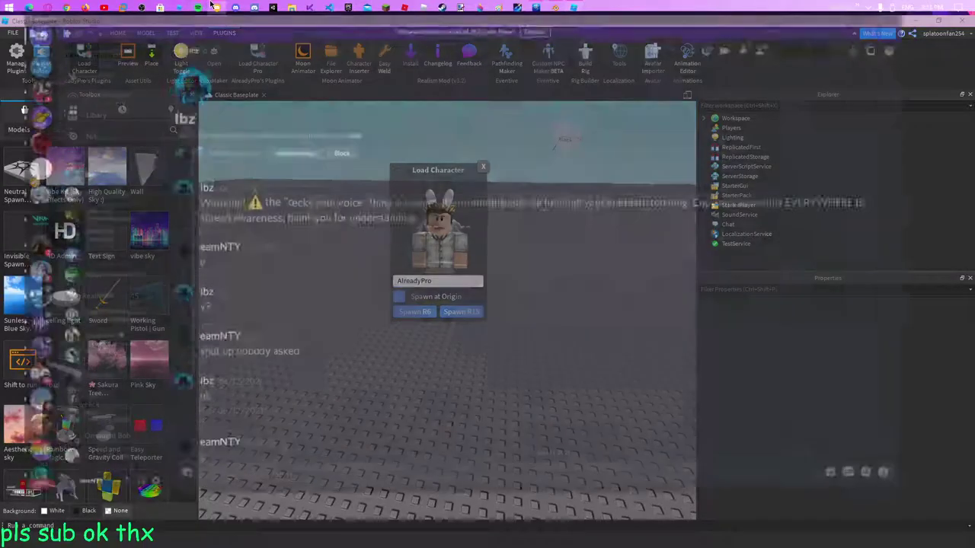
scroll(99, 266, down, 3)
scroll(189, 297, down, 5)
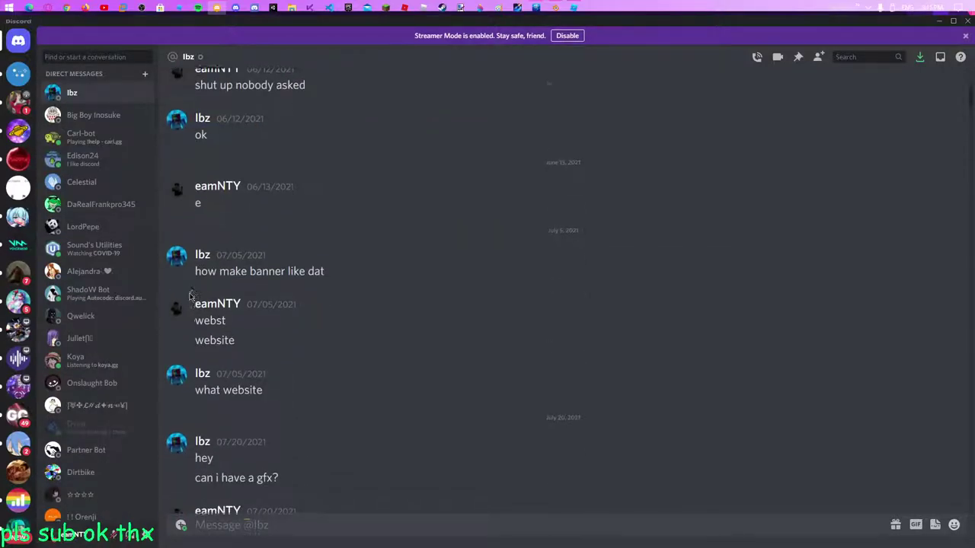
scroll(189, 297, down, 3)
scroll(189, 296, down, 1)
scroll(189, 297, down, 3)
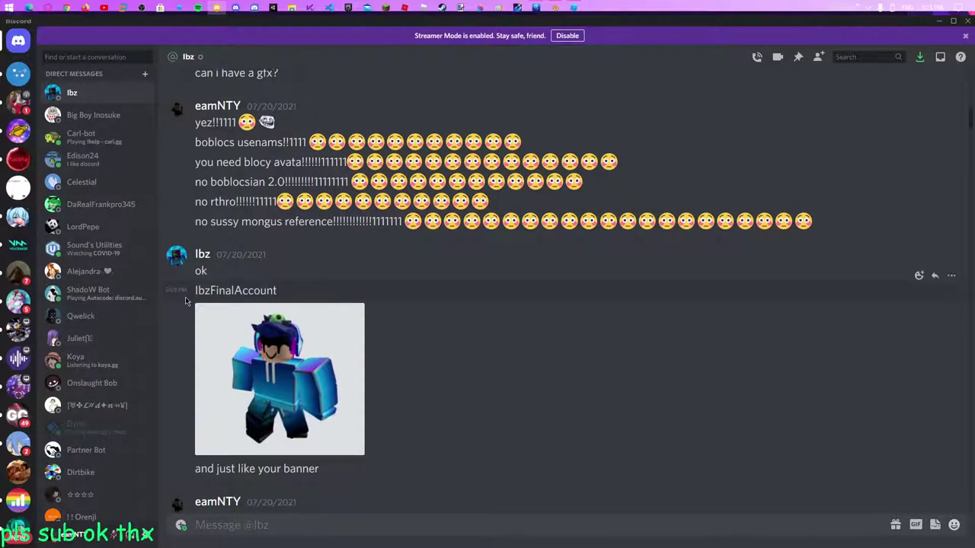
scroll(185, 301, down, 5)
scroll(185, 301, down, 3)
scroll(86, 347, up, 3)
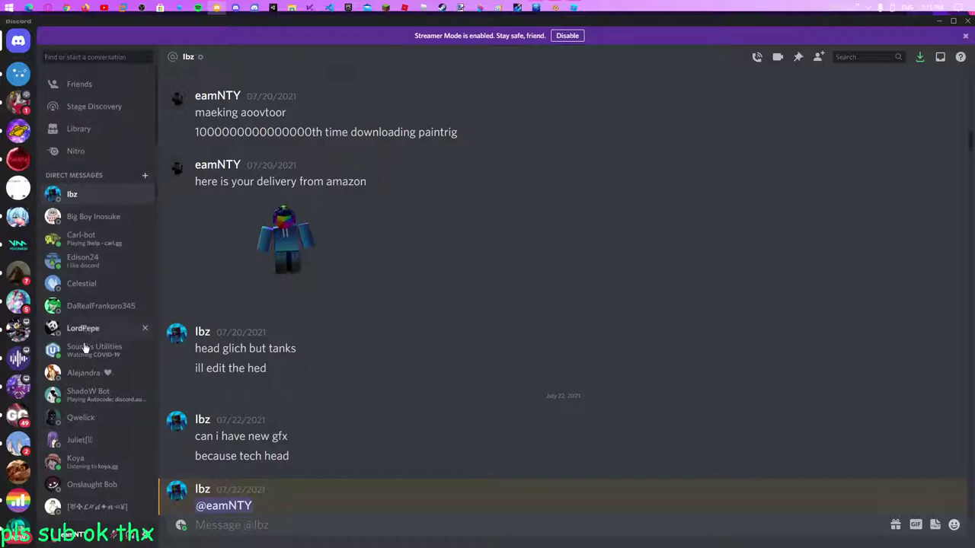
scroll(317, 414, down, 5)
scroll(317, 414, down, 3)
scroll(317, 414, down, 3)
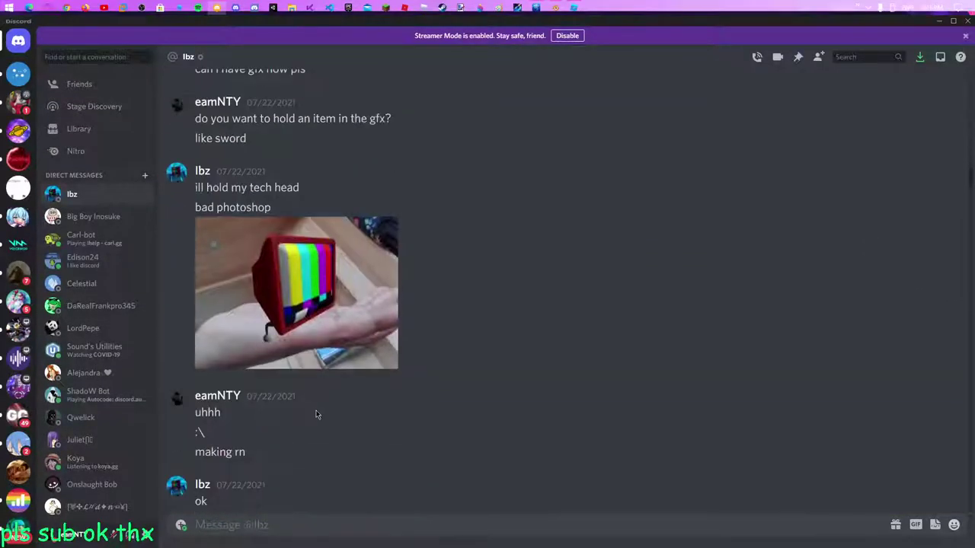
scroll(317, 414, up, 3)
scroll(314, 396, up, 4)
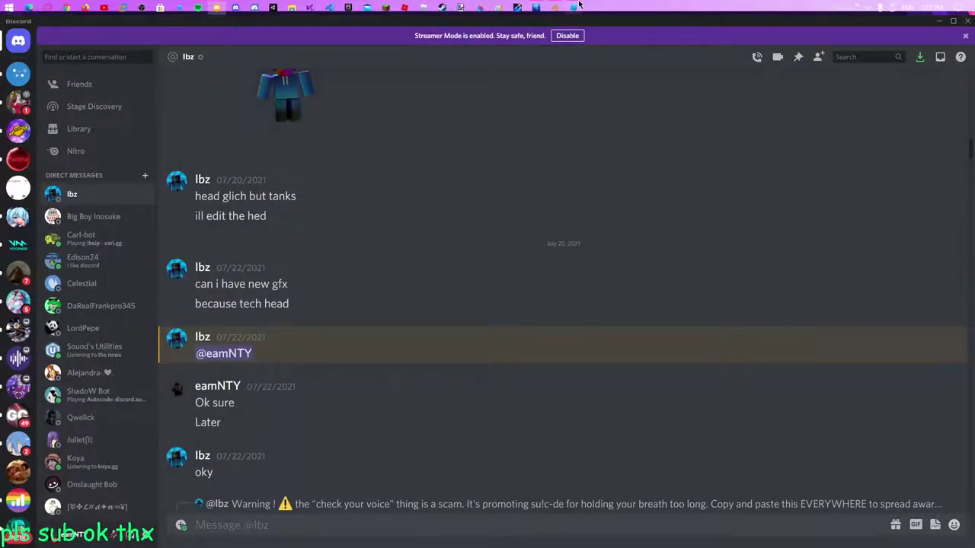
click(579, 5)
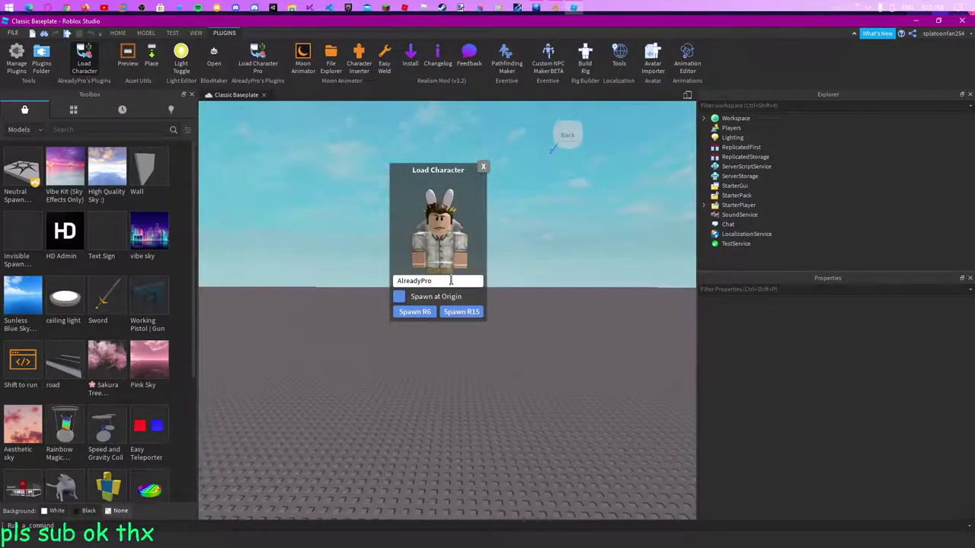
Load the other player's avatar as an R6 character, close the loader, and expand its model.
double_click(437, 281)
key(BackSpace)
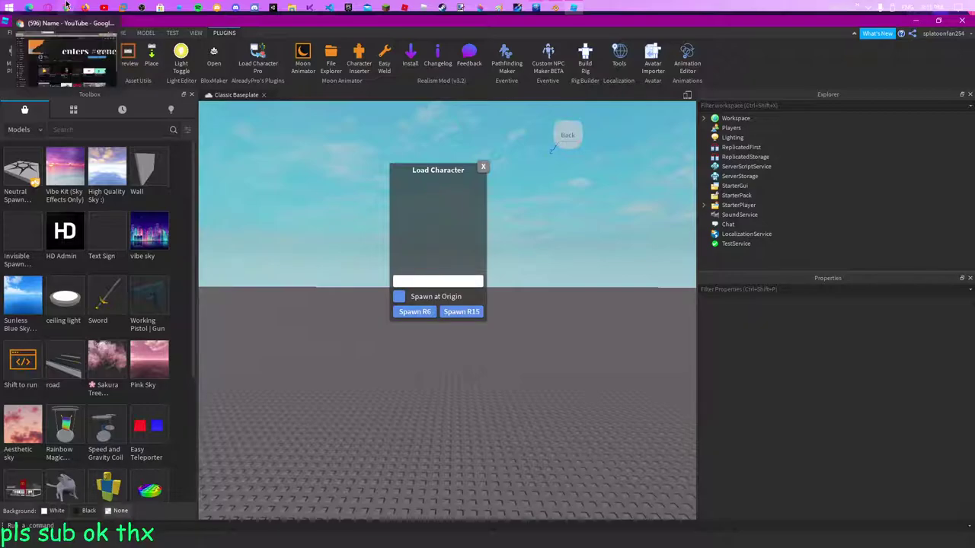
text(nk)
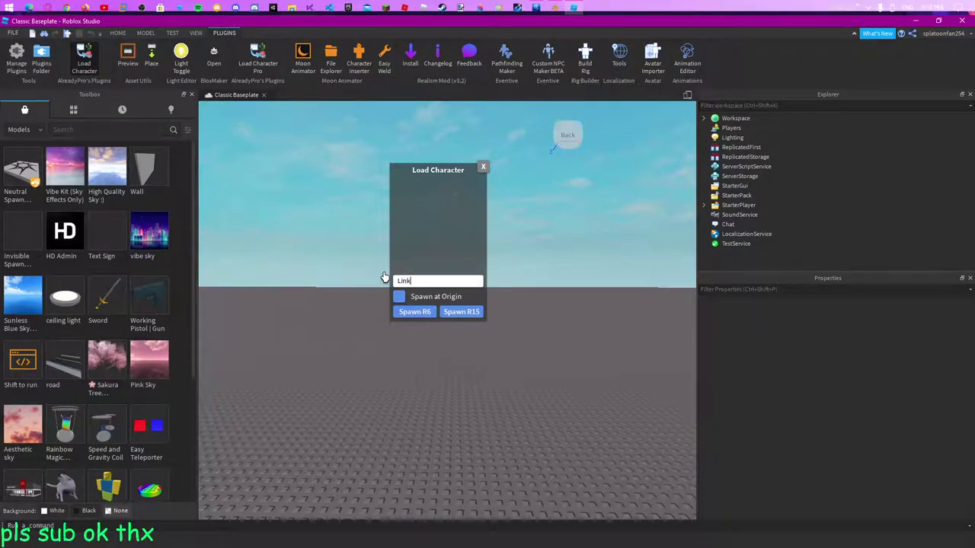
text(mon99)
scroll(456, 352, down, 1)
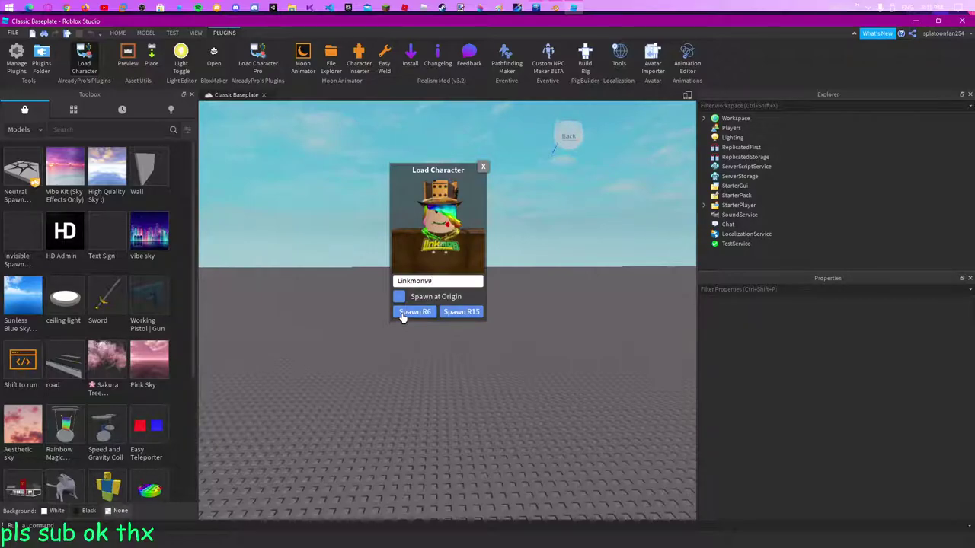
scroll(575, 396, down, 2)
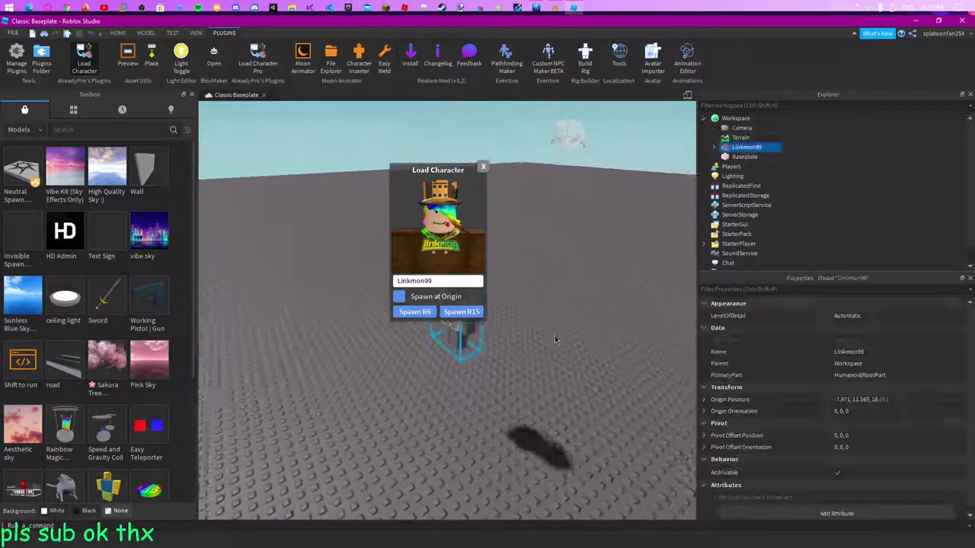
click(483, 169)
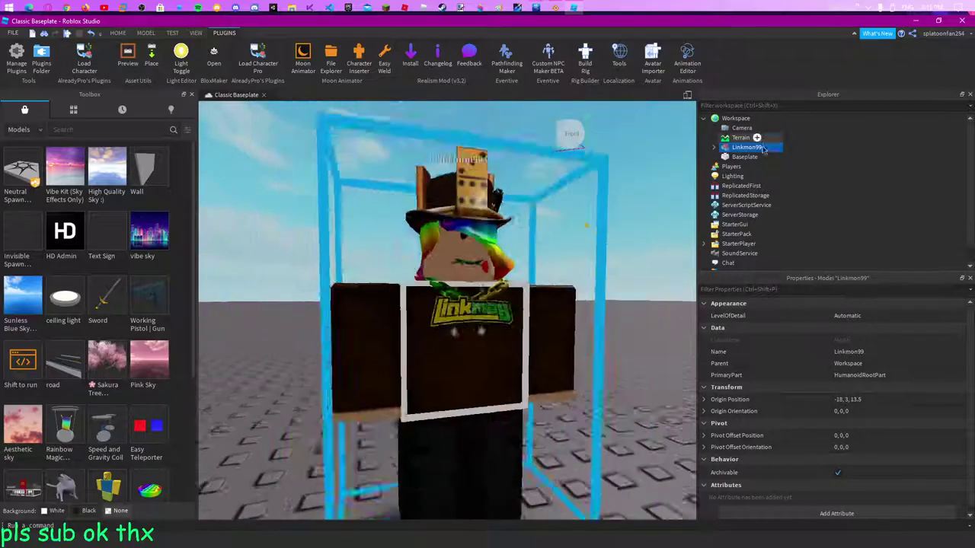
click(716, 147)
Export the character model as an OBJ into Desktop\Stuff\GFX, naming it Linkmon.
right_click(754, 147)
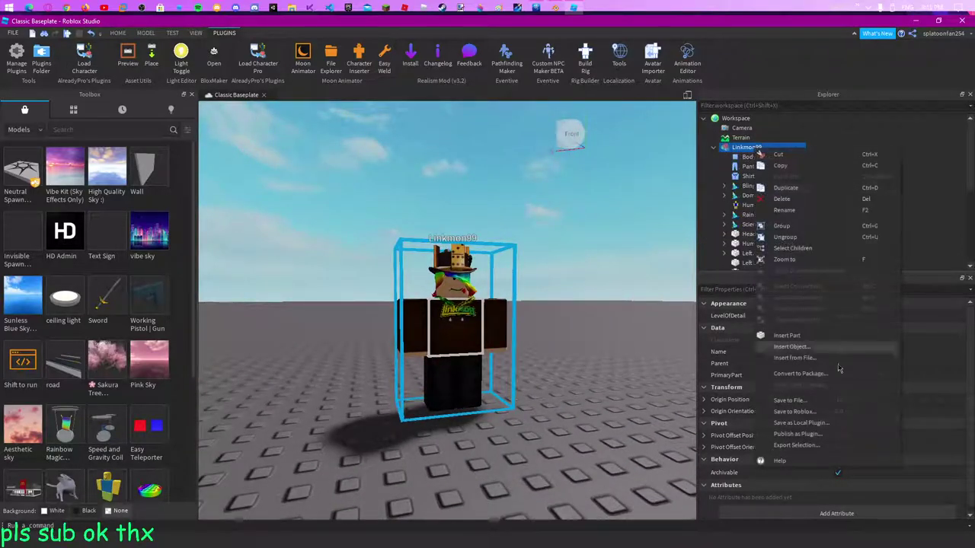
click(830, 444)
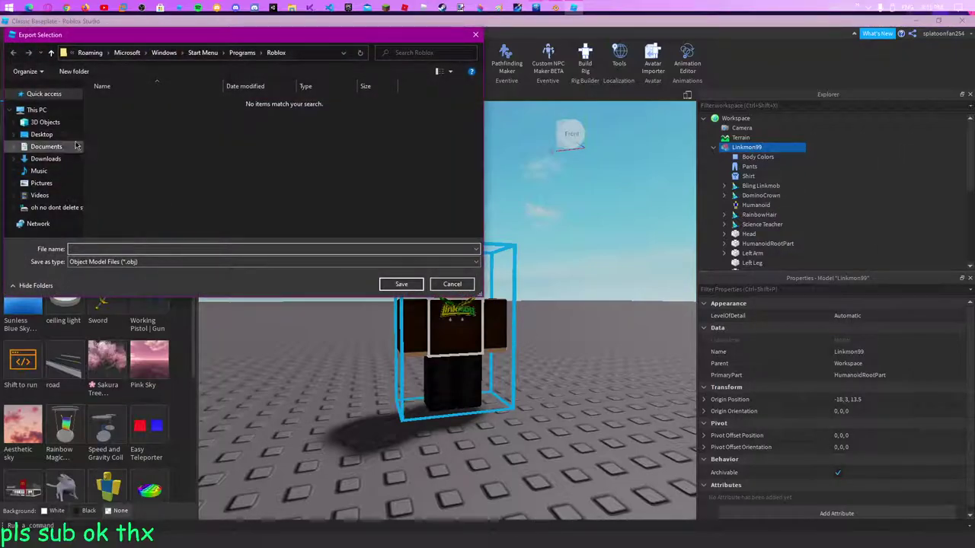
click(61, 146)
click(46, 158)
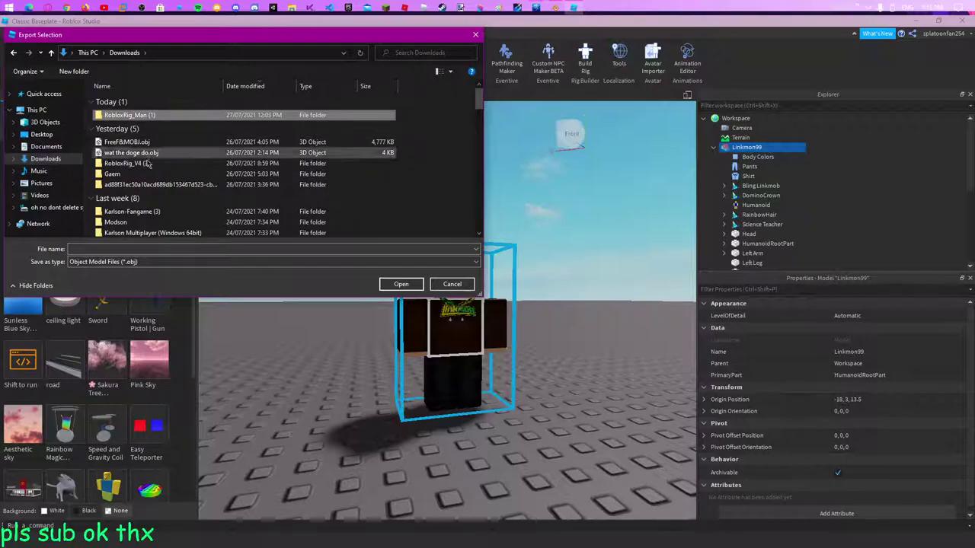
scroll(137, 160, down, 3)
click(68, 136)
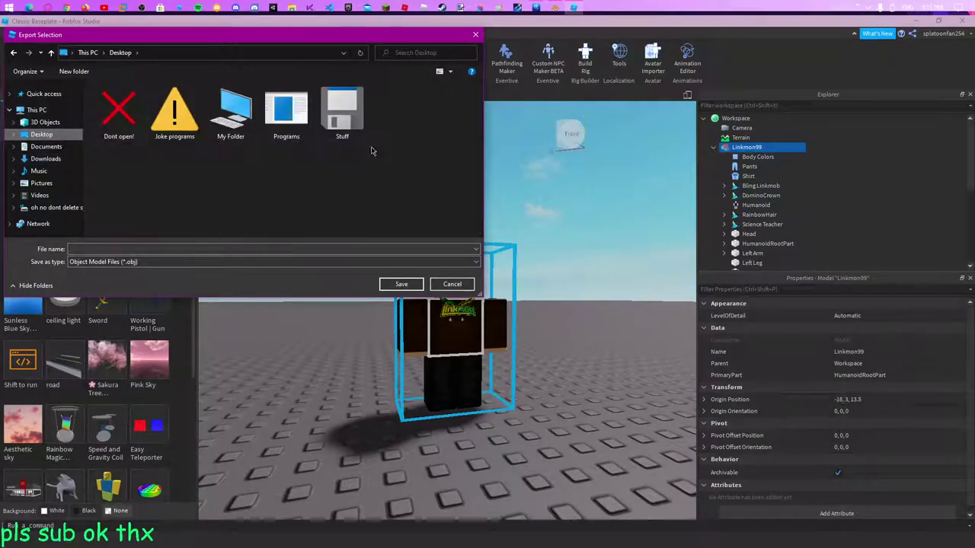
double_click(337, 106)
double_click(139, 123)
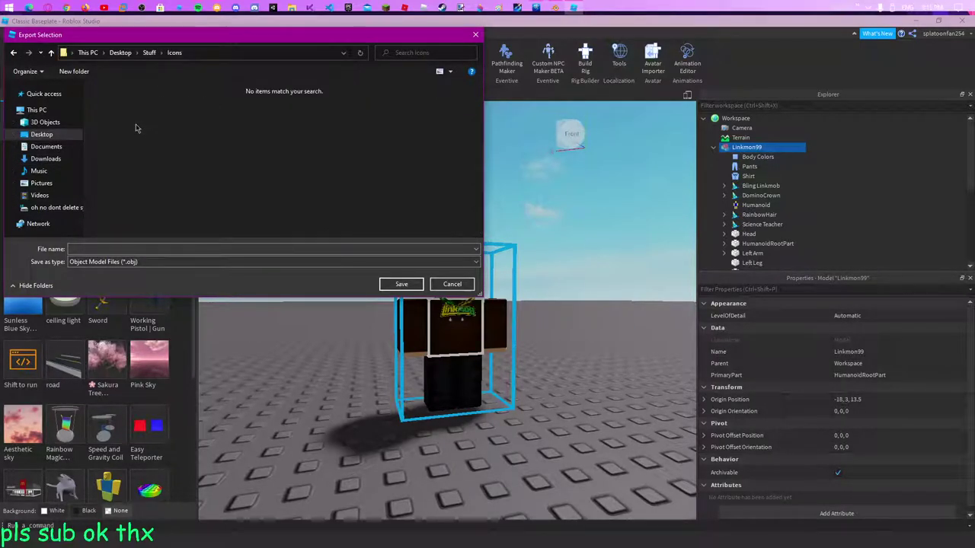
key(alt+Left)
double_click(130, 125)
click(131, 248)
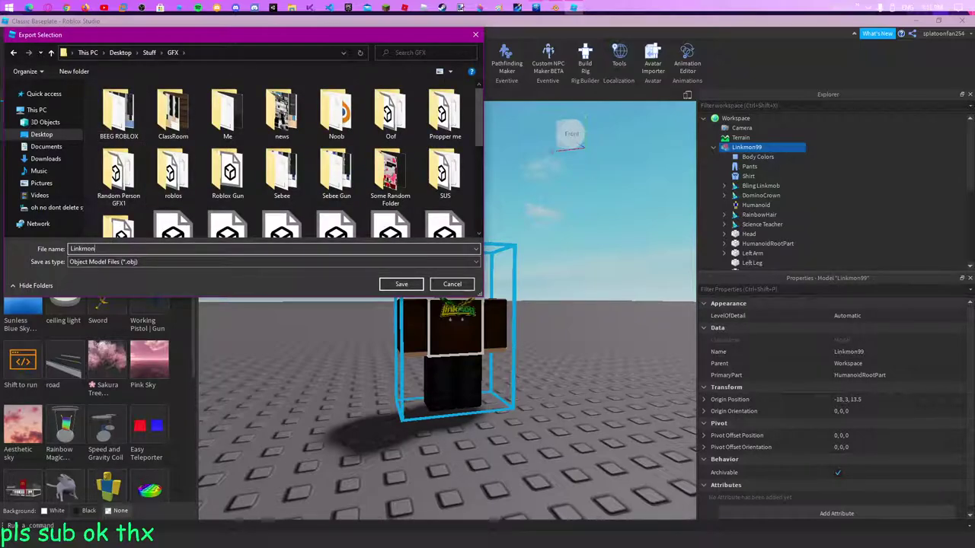
Save the character export into GFX and move Humanoid under Shirt in Explorer.
key(Return)
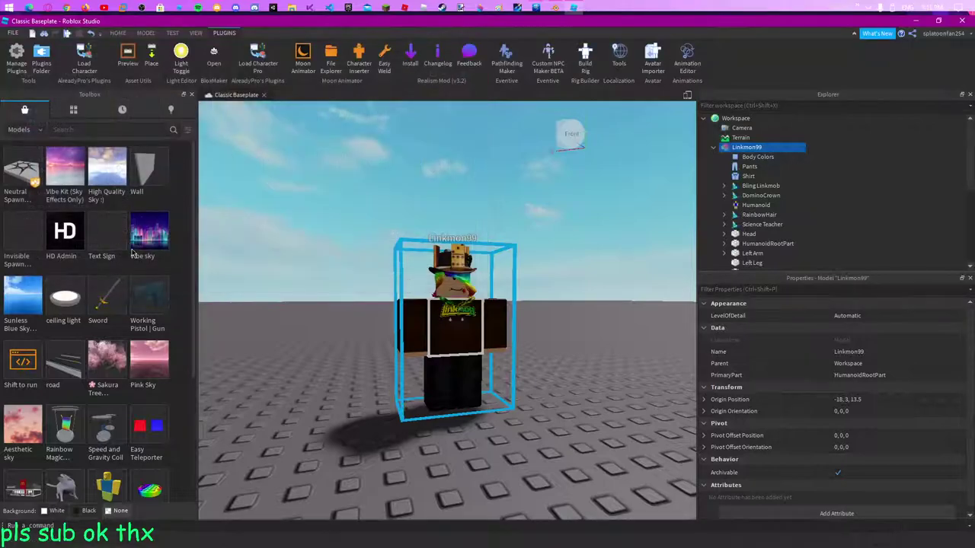
scroll(775, 227, down, 3)
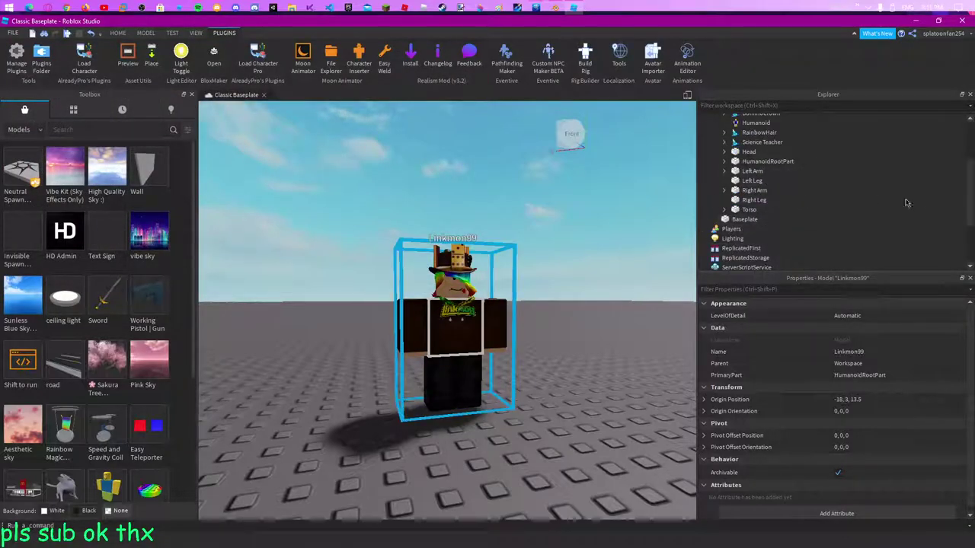
scroll(899, 200, up, 3)
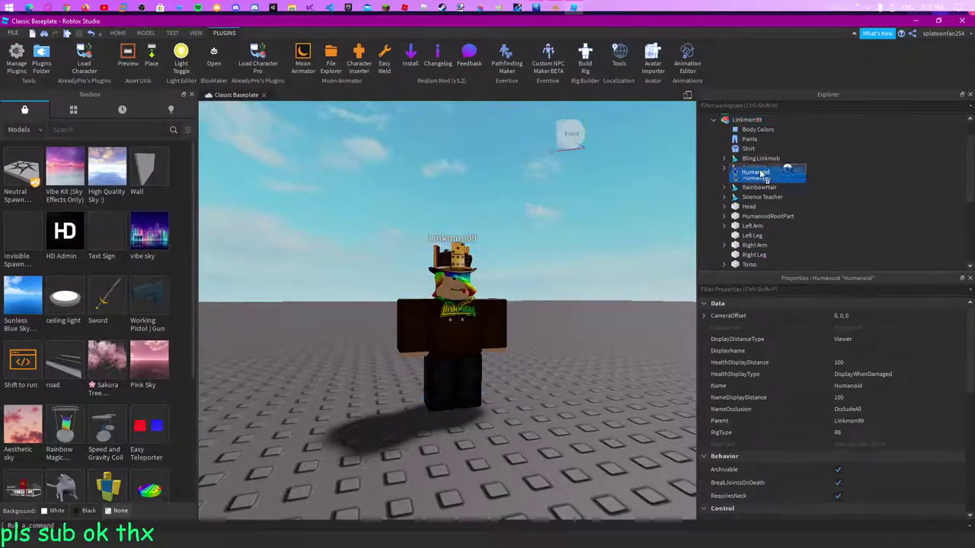
drag(763, 178, 750, 149)
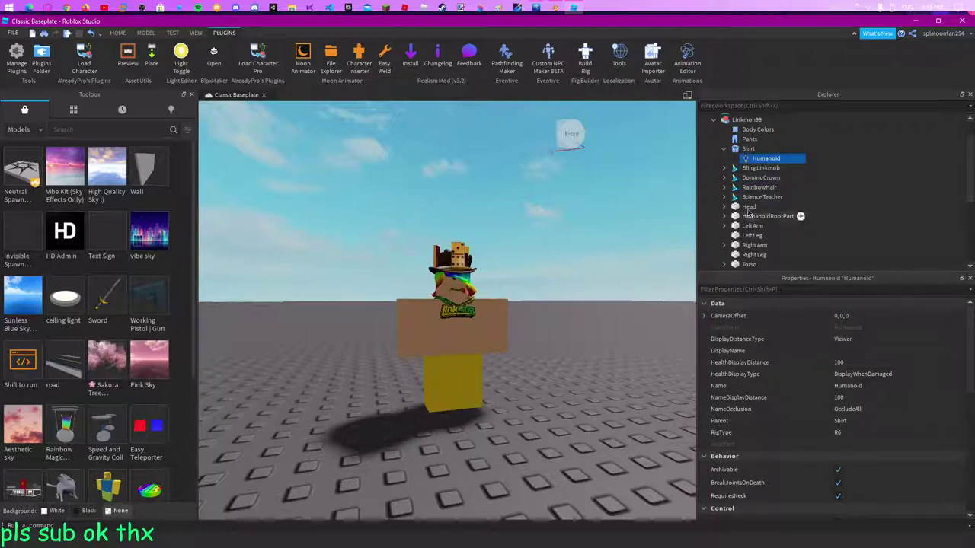
key(Escape)
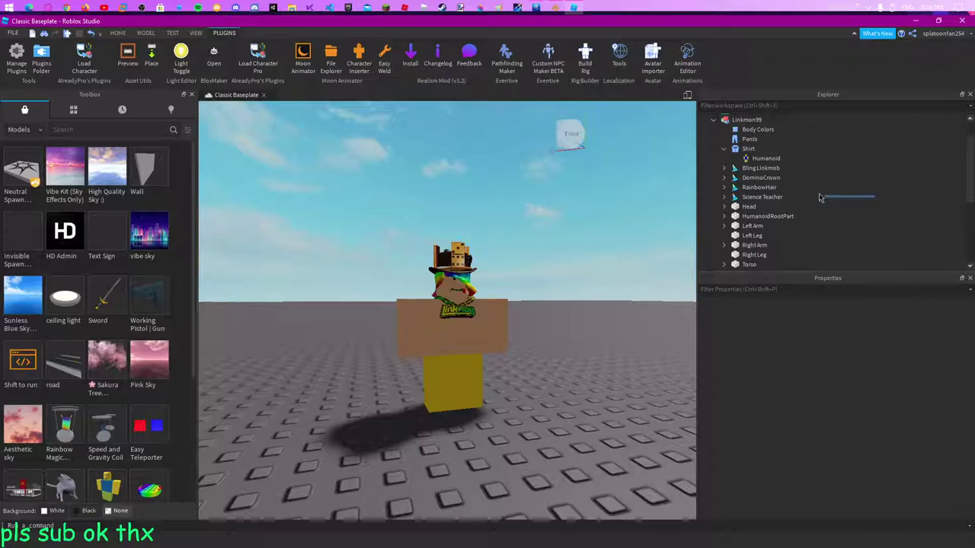
Select Bling Linkmob through Science Teacher and group the four accessories into a Model with Ctrl+G.
drag(820, 198, 796, 171)
key(Escape)
key(super)
text(press c)
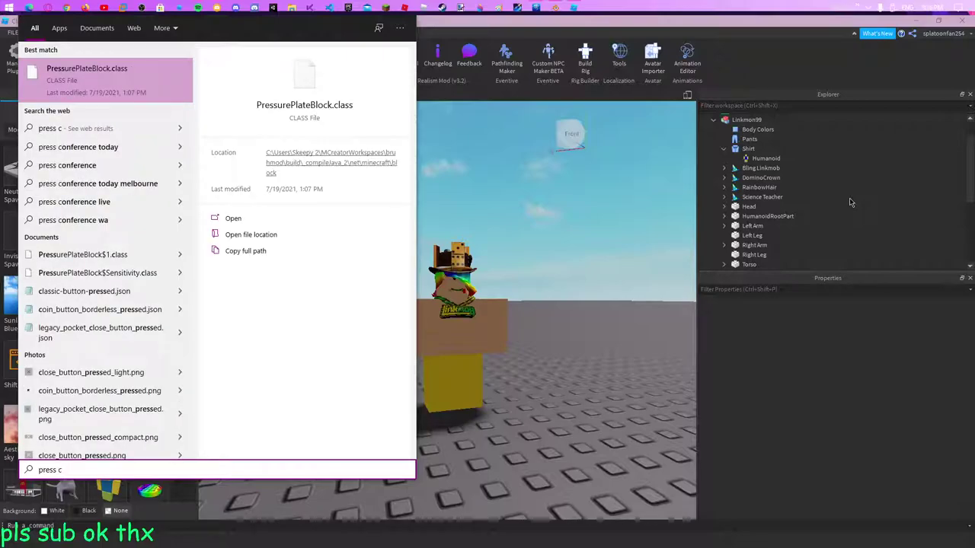
text(trl g)
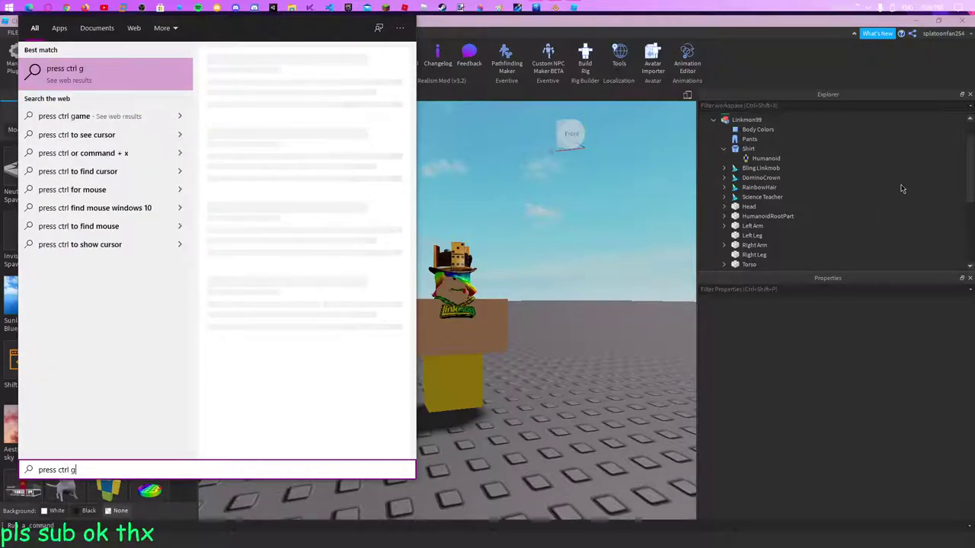
key(Escape)
click(762, 196)
shift+click(762, 168)
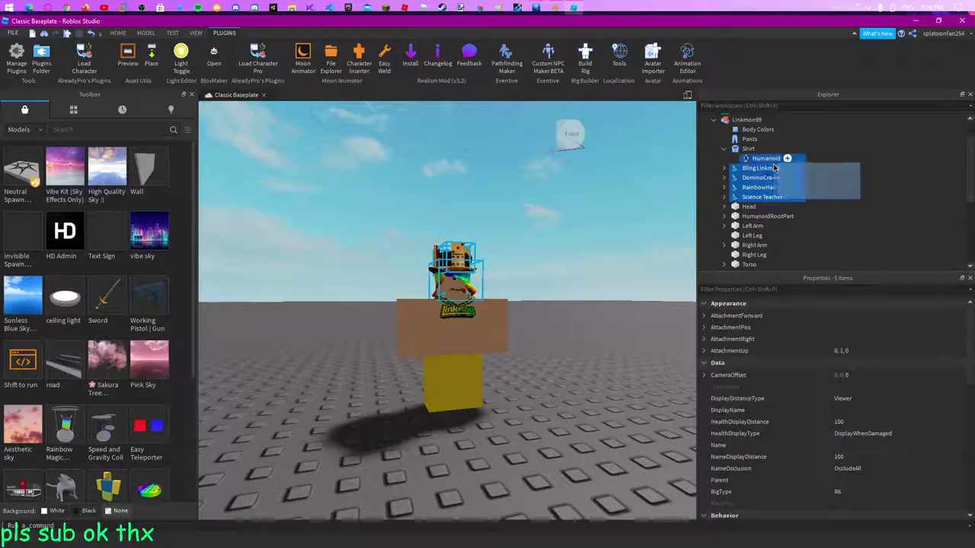
key(ctrl+g)
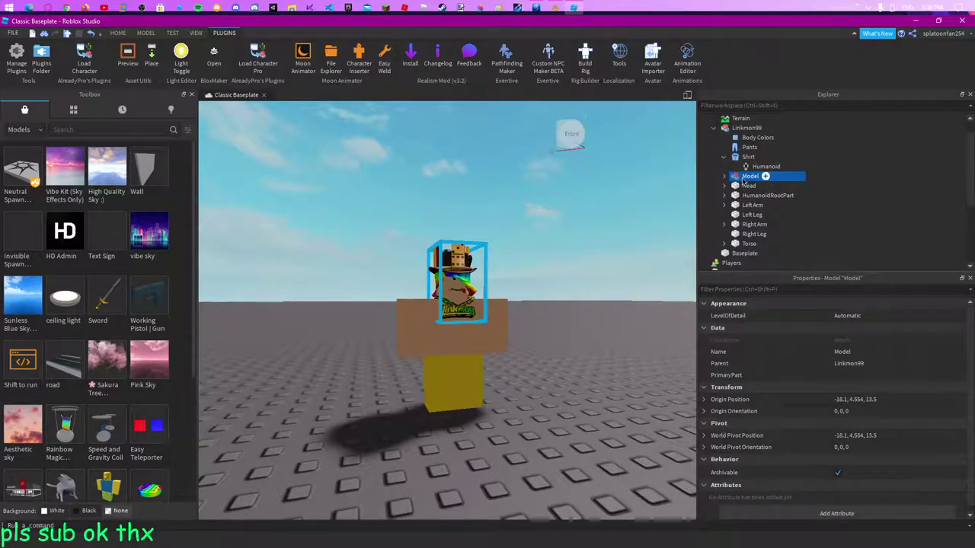
right_click(742, 180)
Export the accessories Model to GFX under the file name 'link'.
click(769, 480)
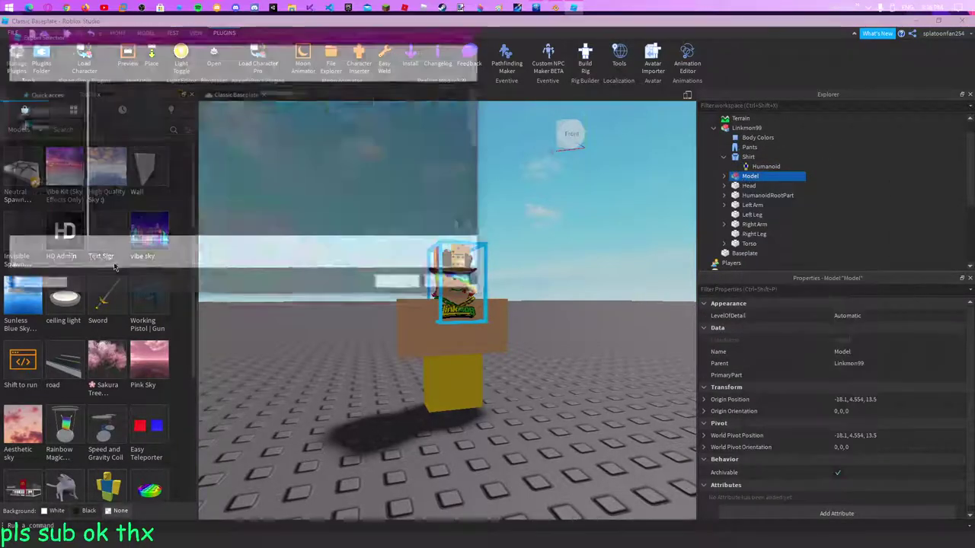
text(link)
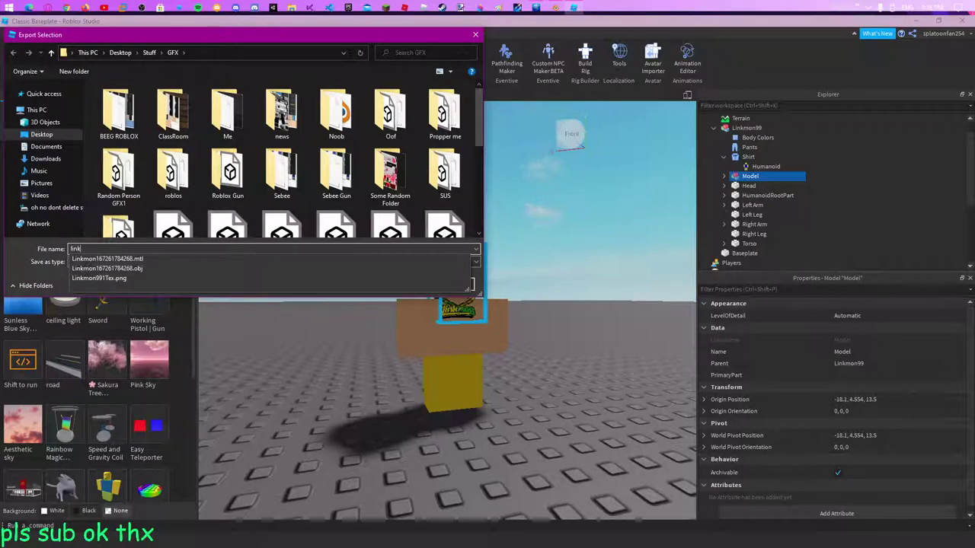
key(Return)
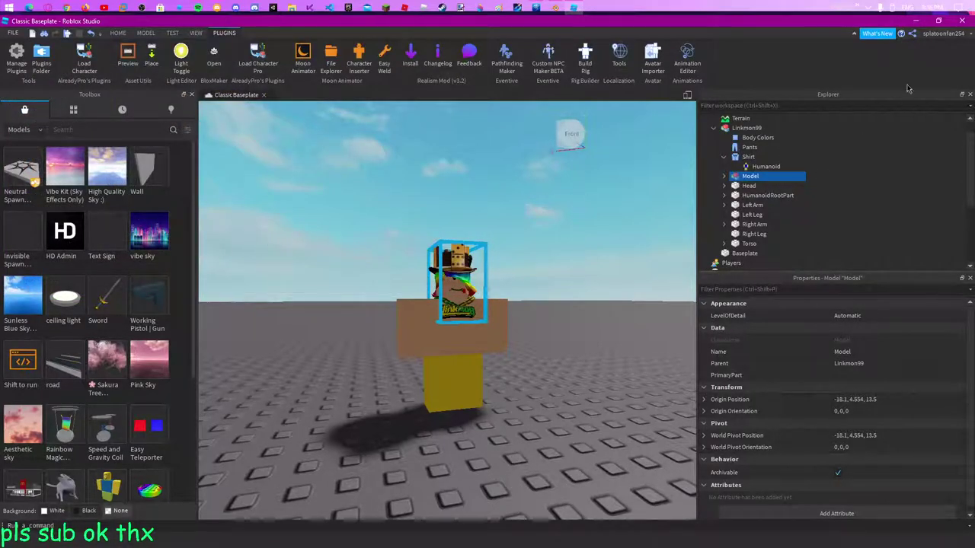
Quit Roblox Studio without saving and browse for the Image Texture file in Blender.
click(970, 21)
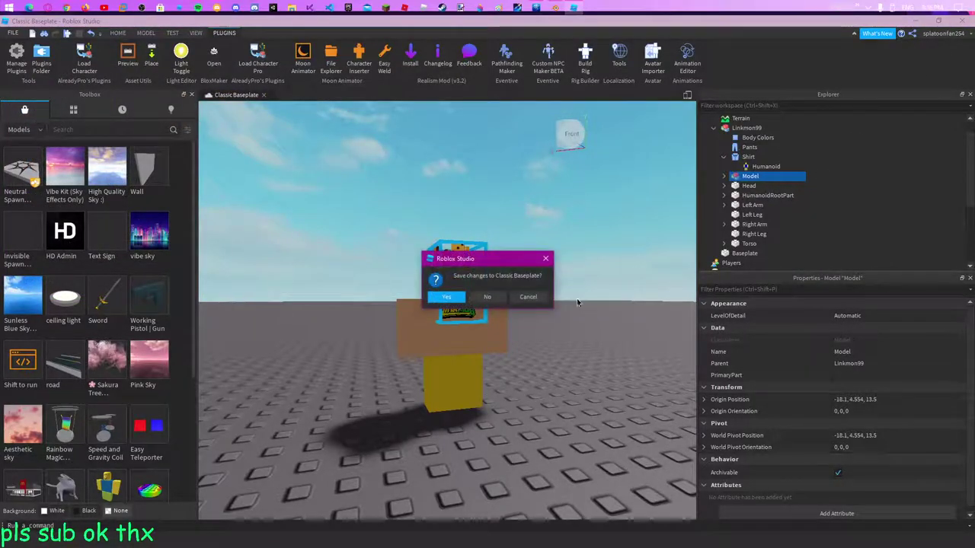
click(478, 300)
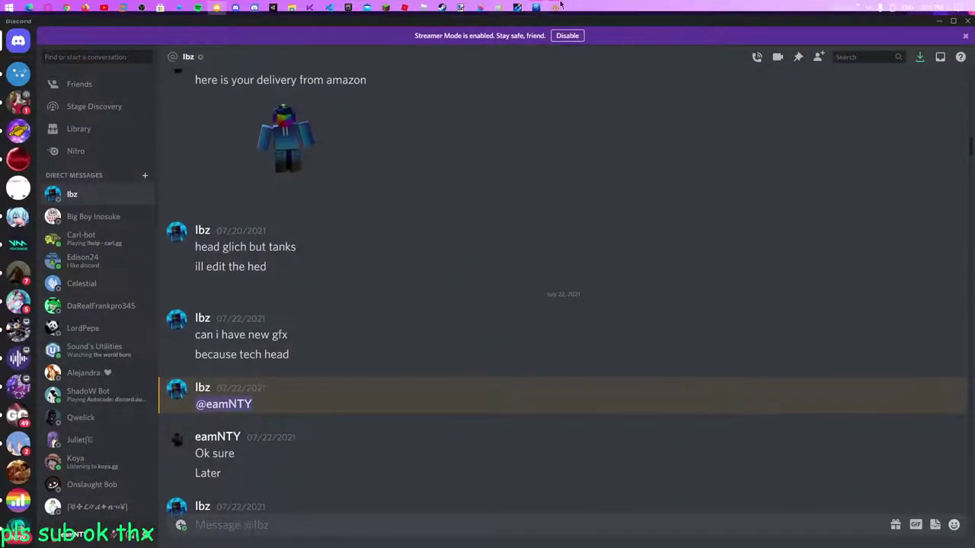
click(555, 7)
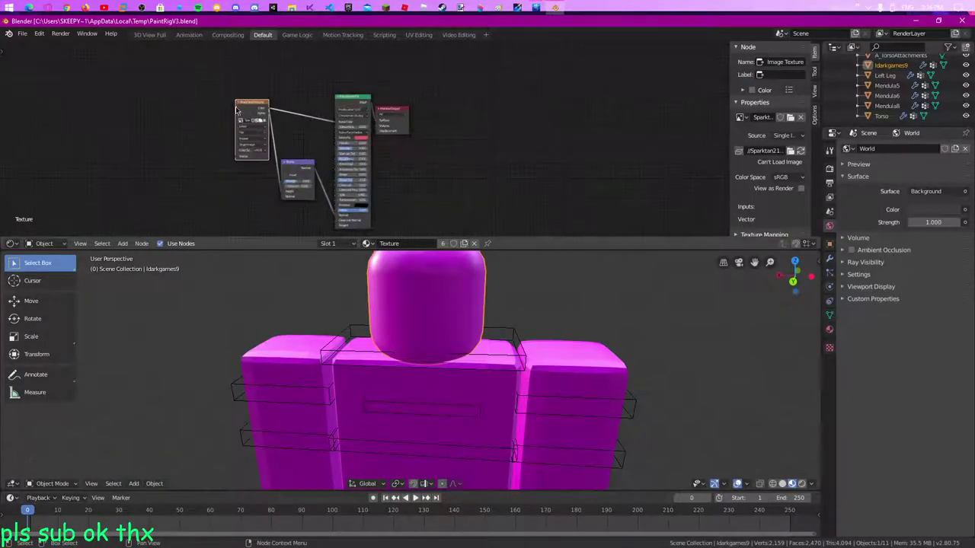
click(260, 124)
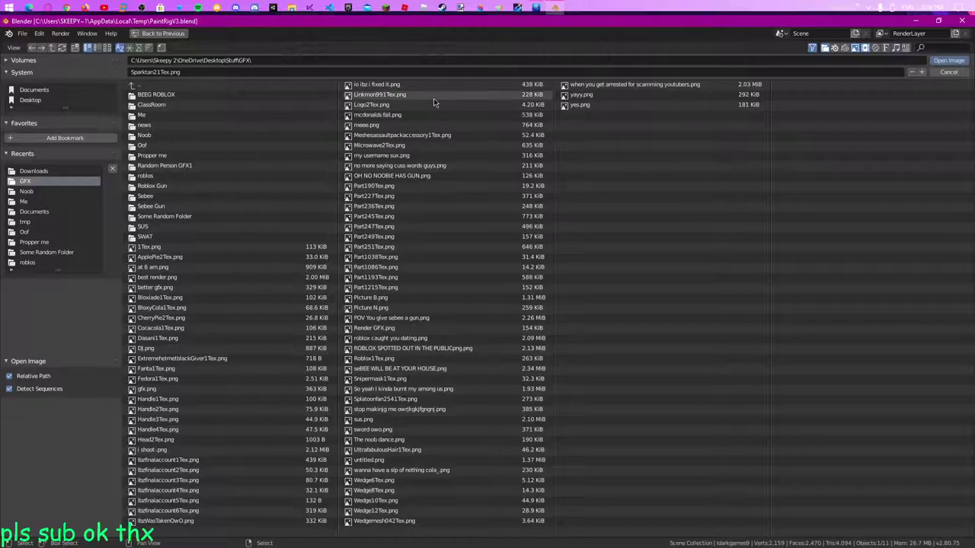
Load Linkmon991Tex.png into the character's Image Texture node.
click(435, 97)
click(948, 60)
scroll(636, 342, down, 5)
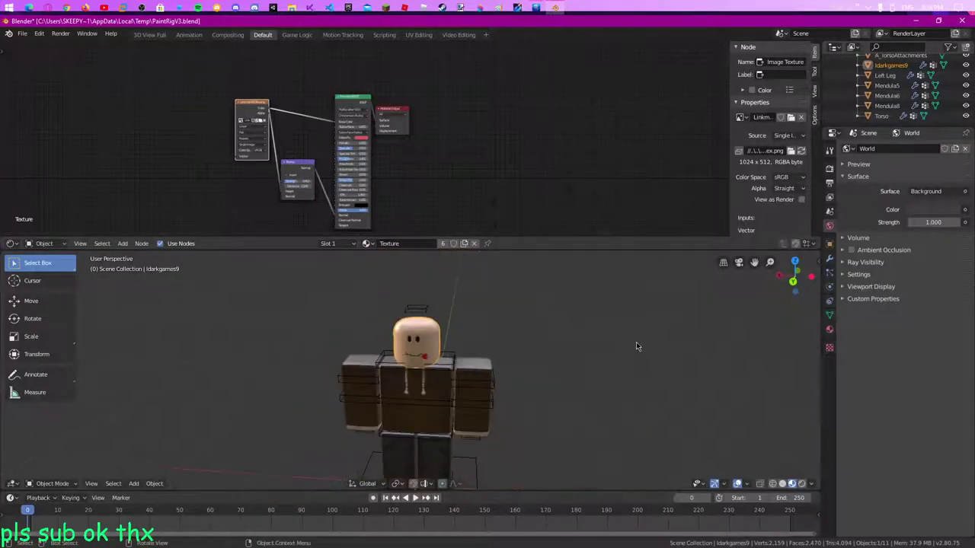
scroll(533, 345, up, 2)
scroll(452, 347, down, 3)
Import link.obj from the GFX folder as a Wavefront OBJ.
click(23, 34)
mouse_move(61, 169)
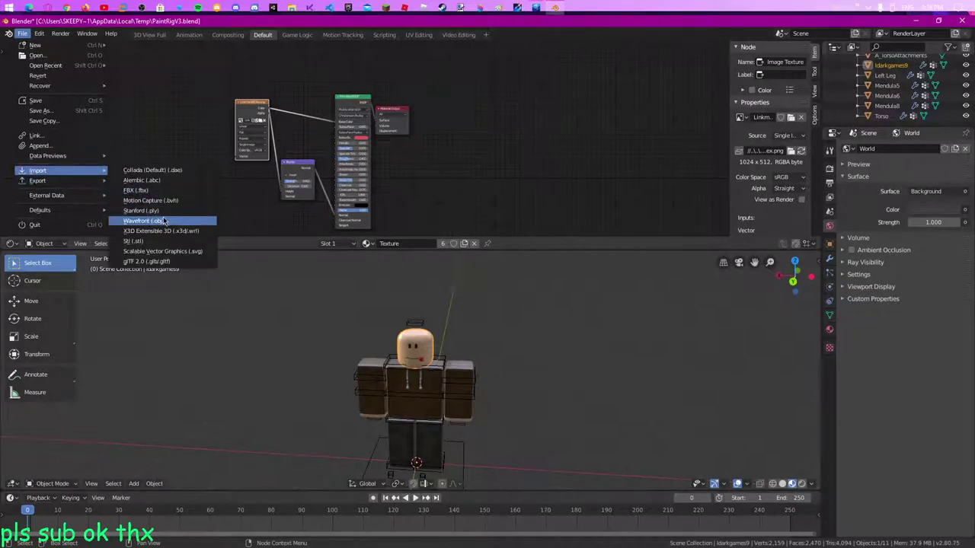
click(163, 216)
click(66, 172)
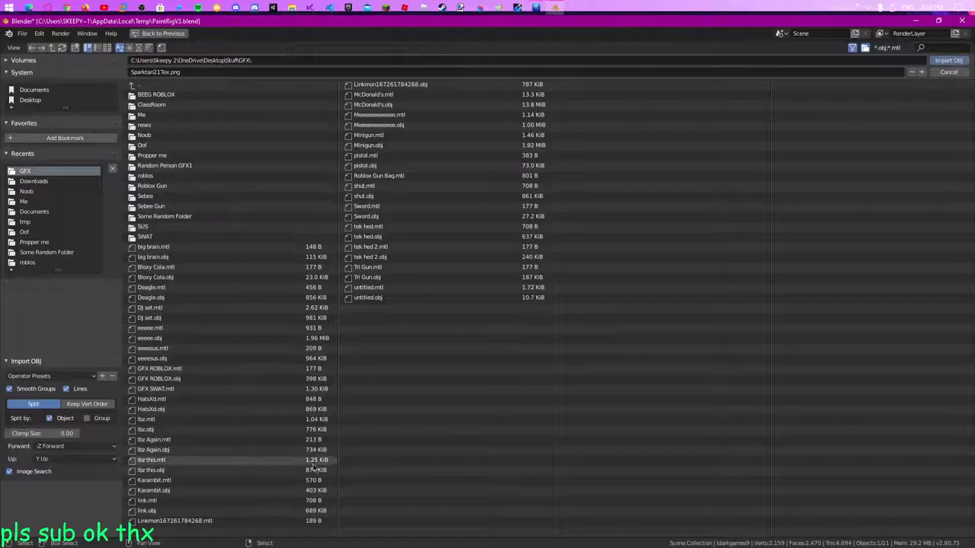
click(313, 510)
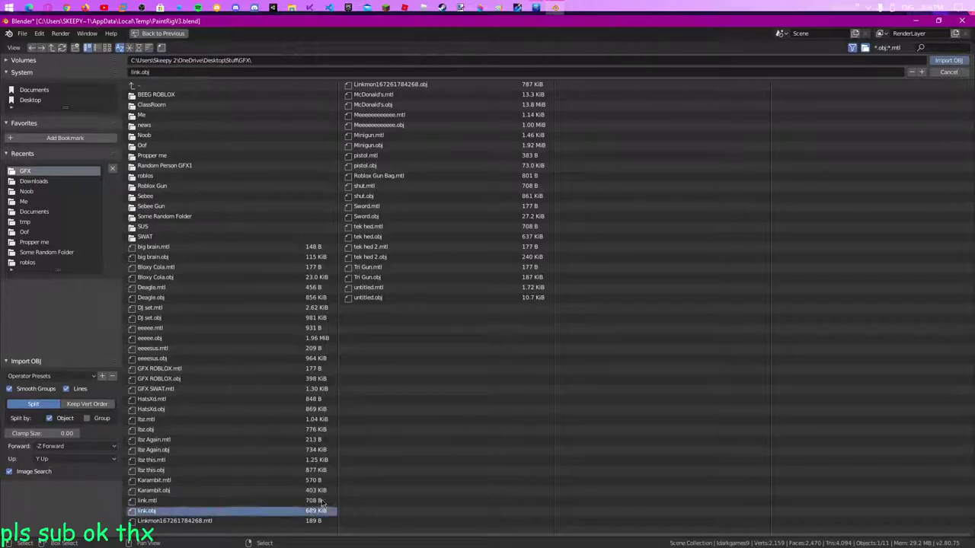
click(960, 60)
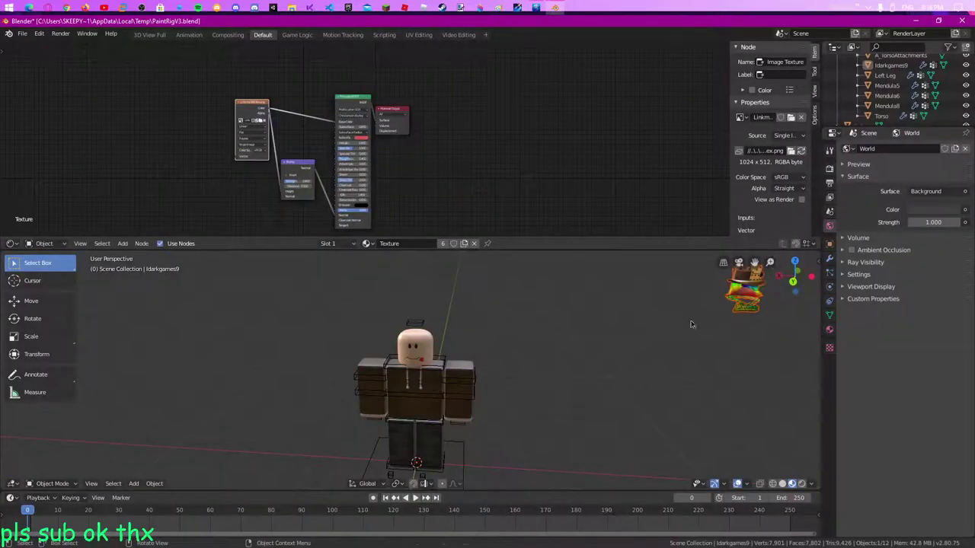
Grab the imported accessories and slide them down beside the character along X.
click(54, 301)
key(g)
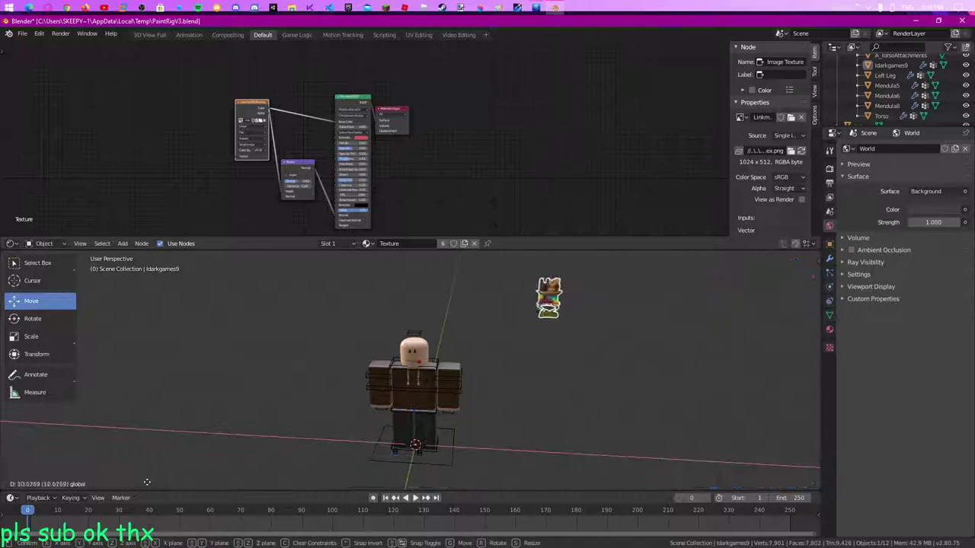
click(302, 365)
scroll(302, 365, down, 2)
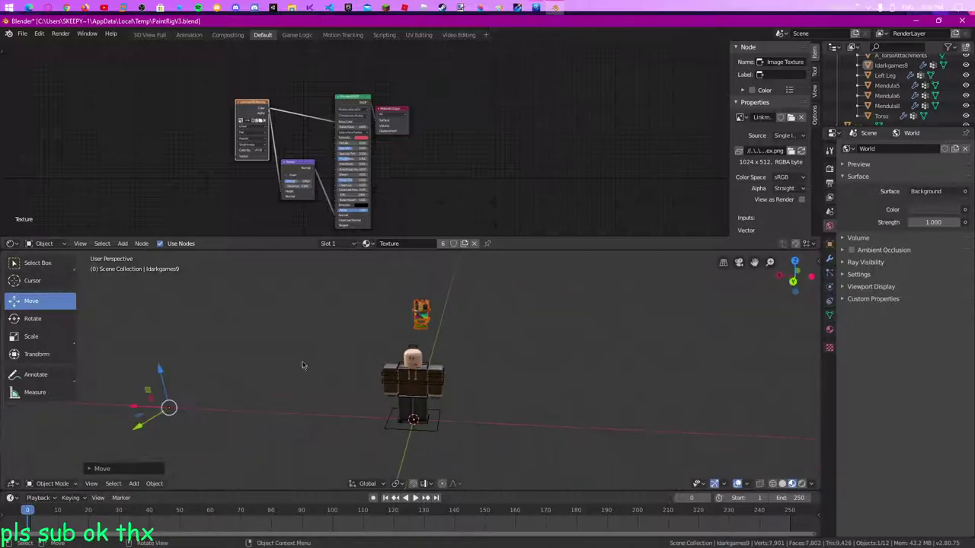
drag(139, 431, 202, 452)
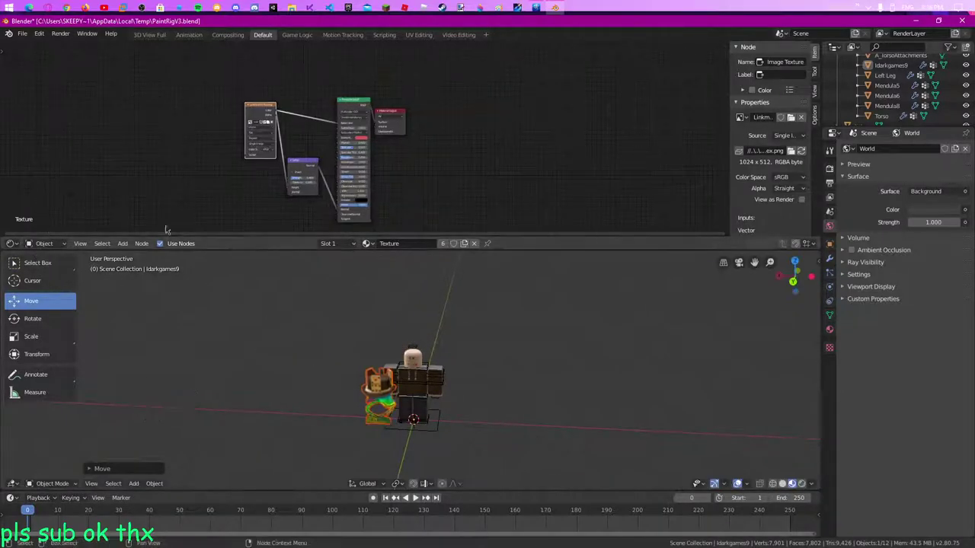
middle_drag(202, 452, 235, 442)
mouse_move(225, 438)
mouse_down()
mouse_move(257, 449)
mouse_move(248, 415)
mouse_up()
From behind the character, shift the hat along X onto the head and confirm the diagonal move.
scroll(457, 450, up, 6)
scroll(462, 459, up, 2)
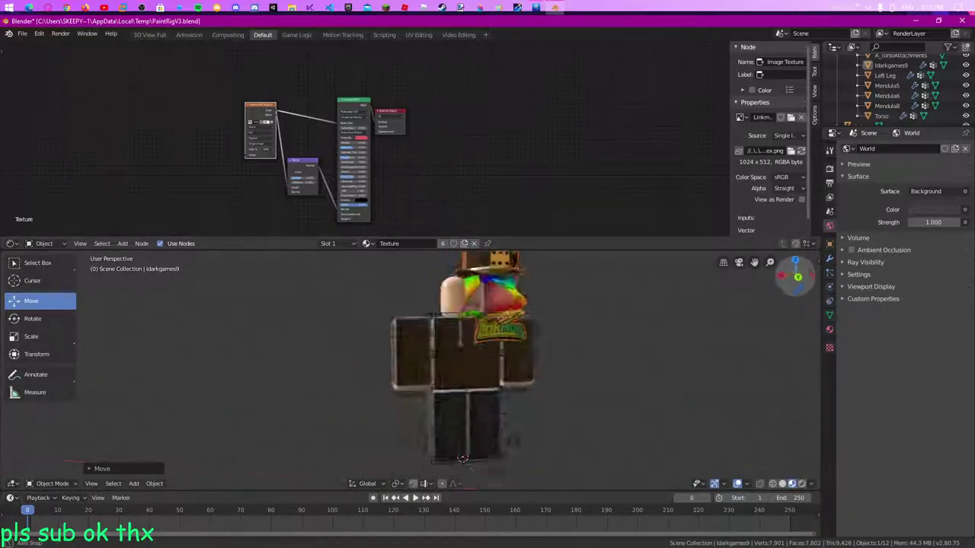
scroll(462, 459, down, 5)
middle_drag(463, 459, 693, 321)
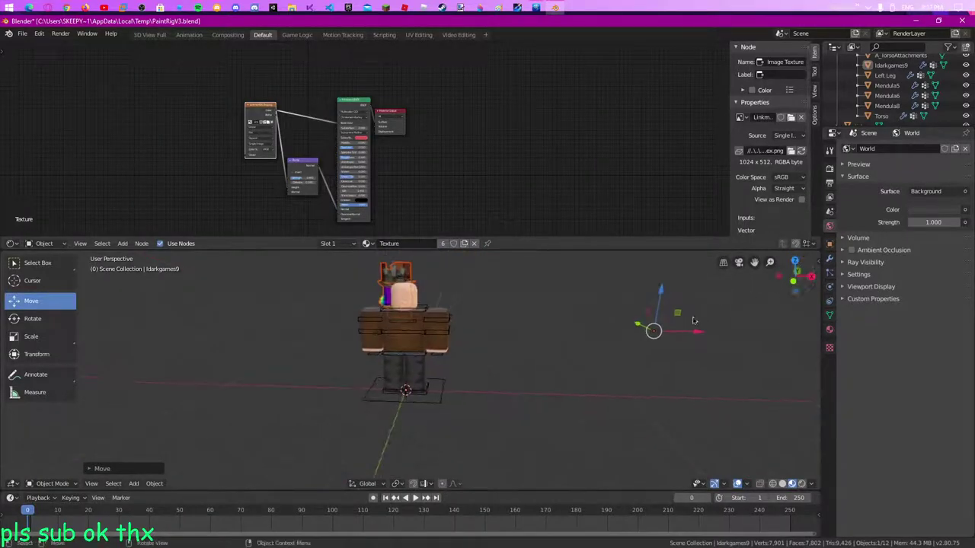
mouse_move(693, 332)
mouse_down()
mouse_move(700, 329)
mouse_move(645, 328)
mouse_move(638, 345)
mouse_up()
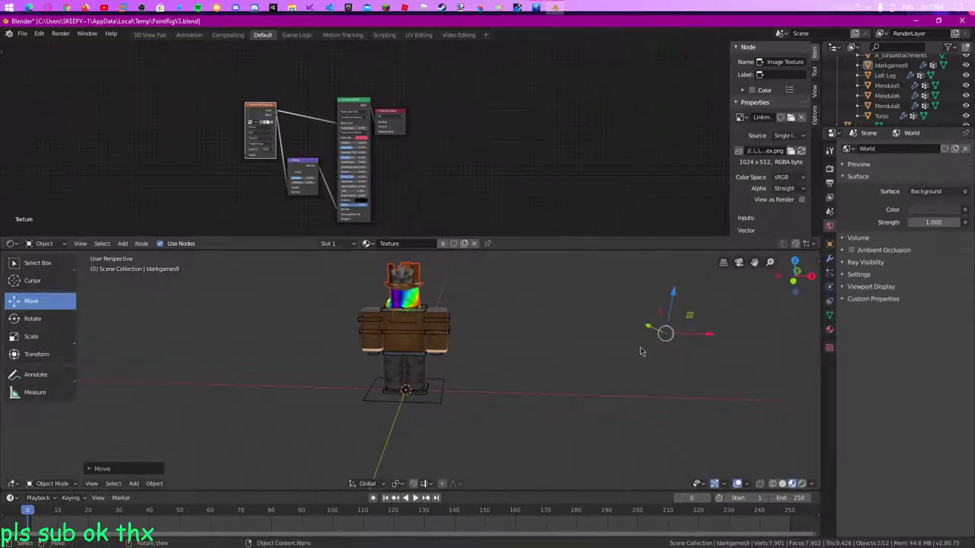
mouse_move(666, 336)
middle_down()
mouse_move(708, 335)
mouse_move(685, 320)
middle_up()
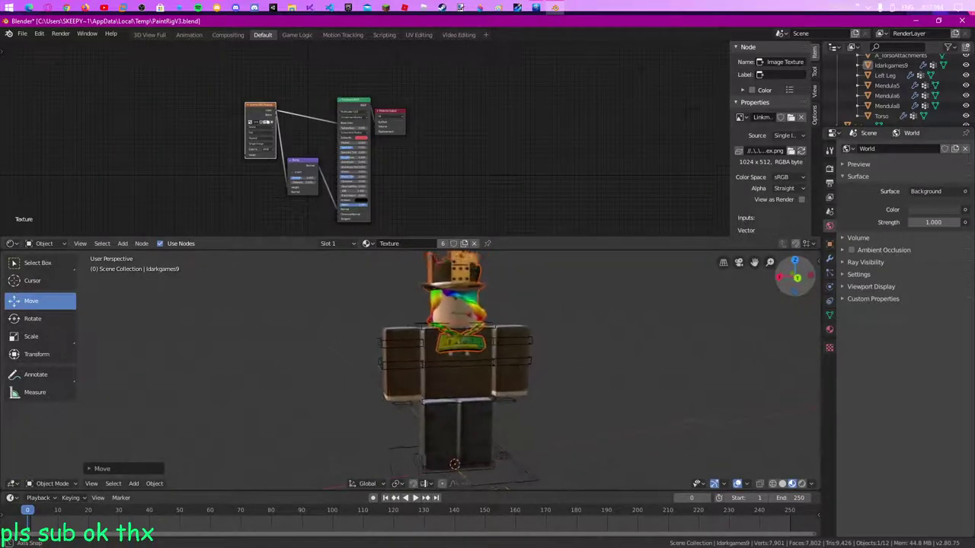
scroll(684, 320, up, 5)
scroll(577, 373, down, 5)
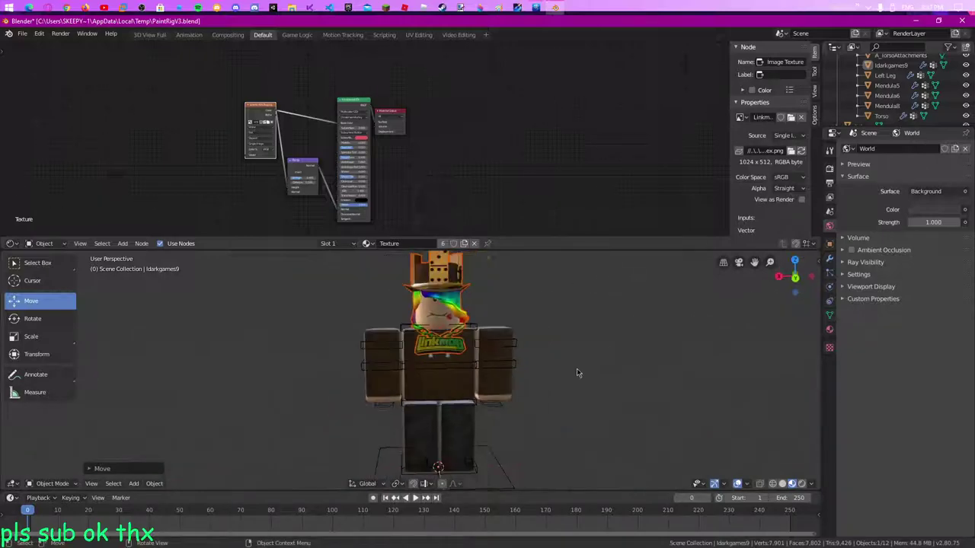
key(super)
text(not)
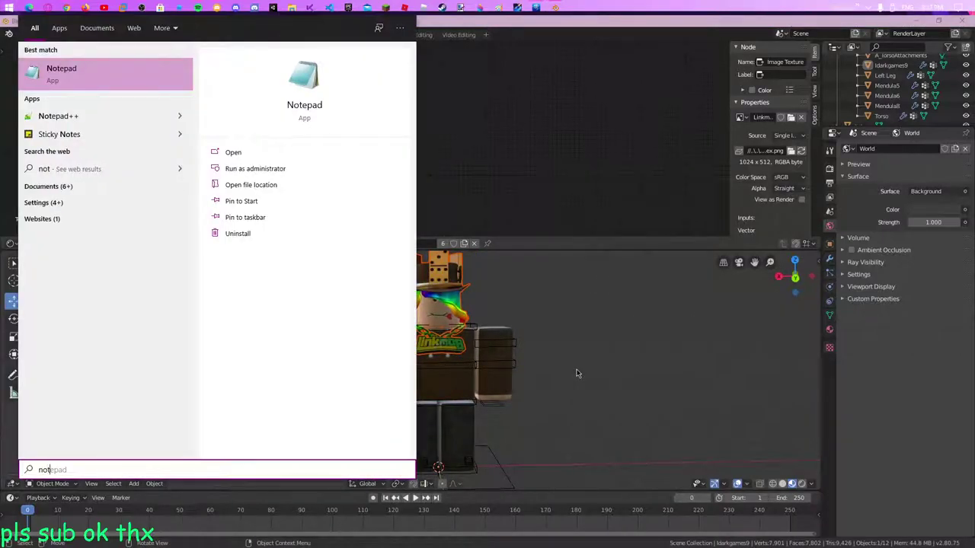
text( h)
key(BackSpace)
key(BackSpace)
key(BackSpace)
key(BackSpace)
key(BackSpace)
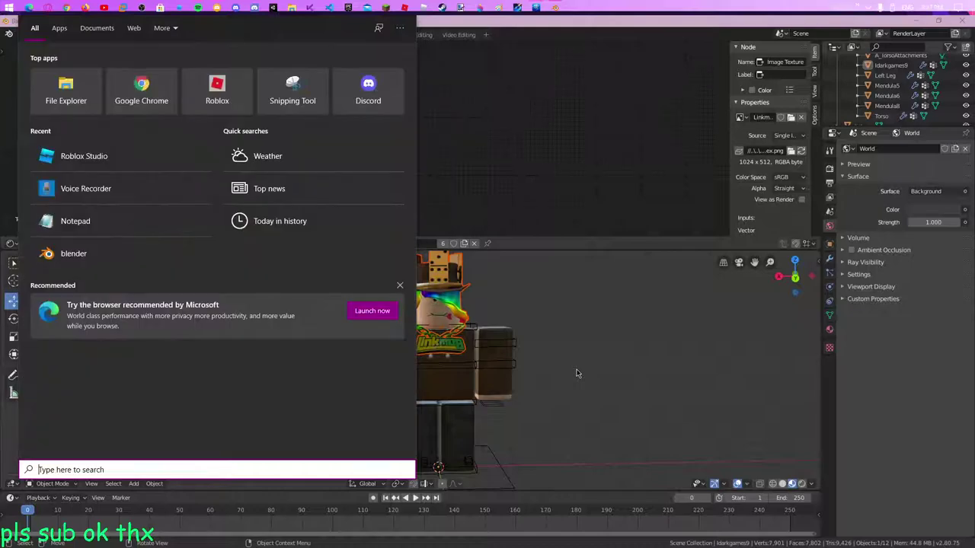
text(now hold)
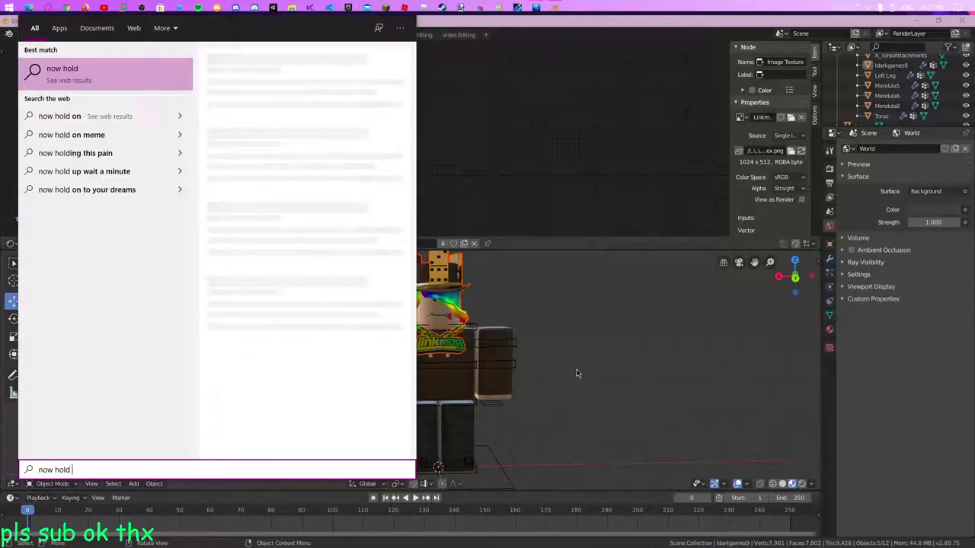
text( shif)
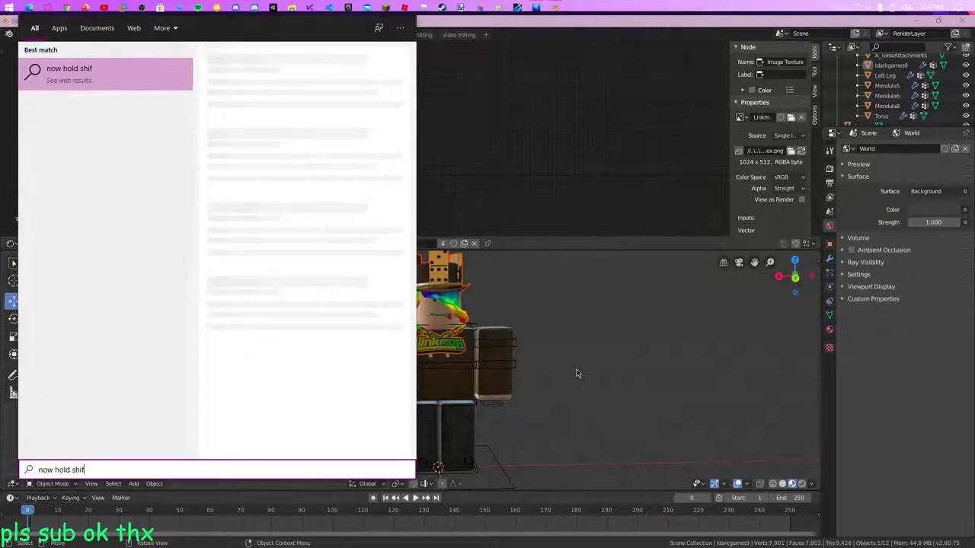
text(d select the hea)
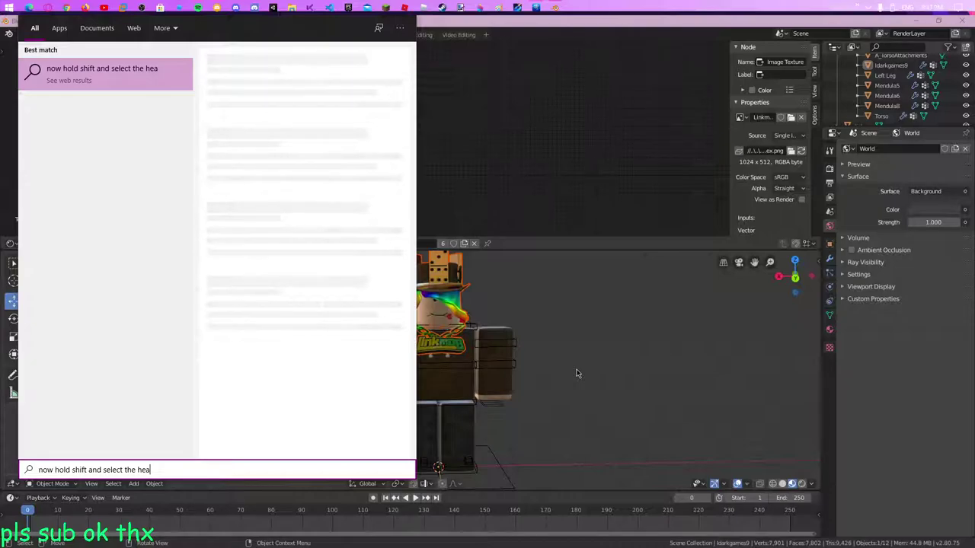
text(d)
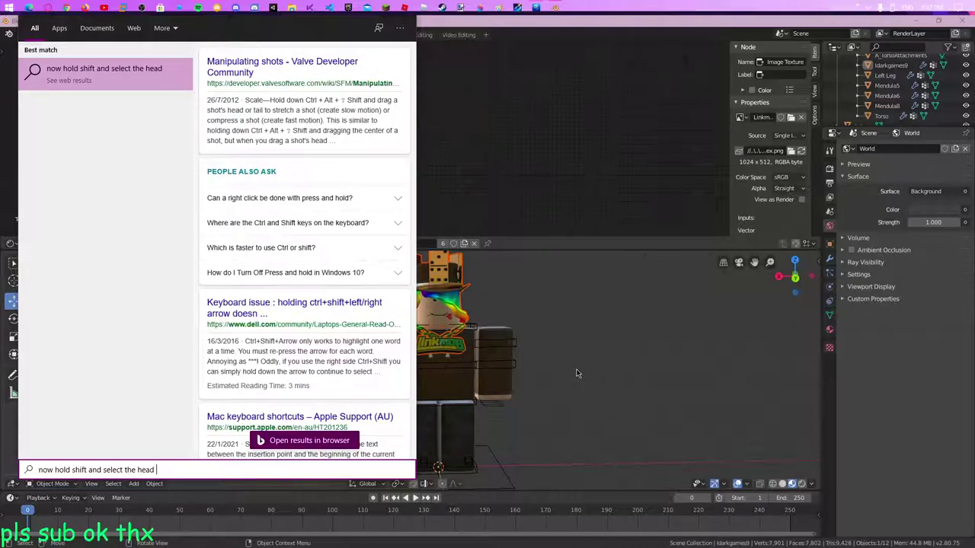
text(and)
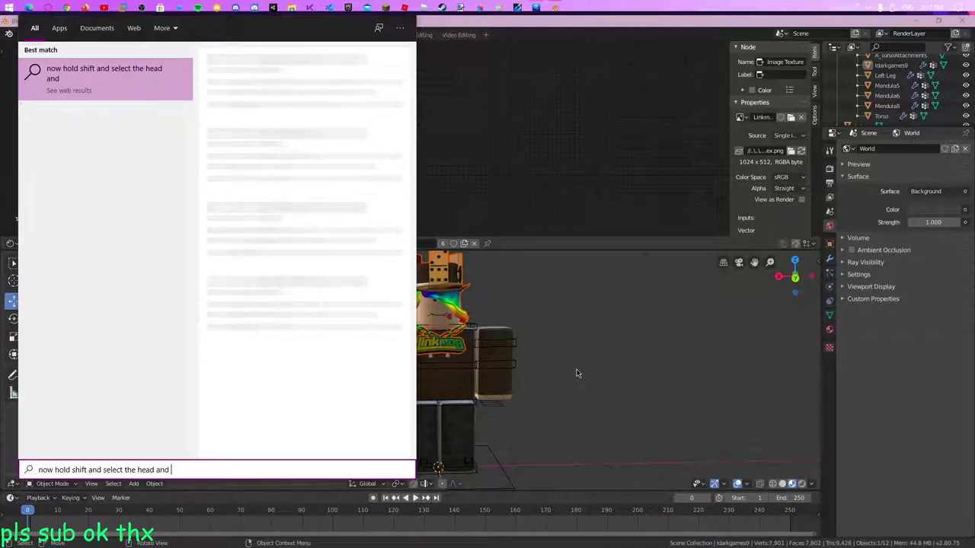
text(hats and then pres)
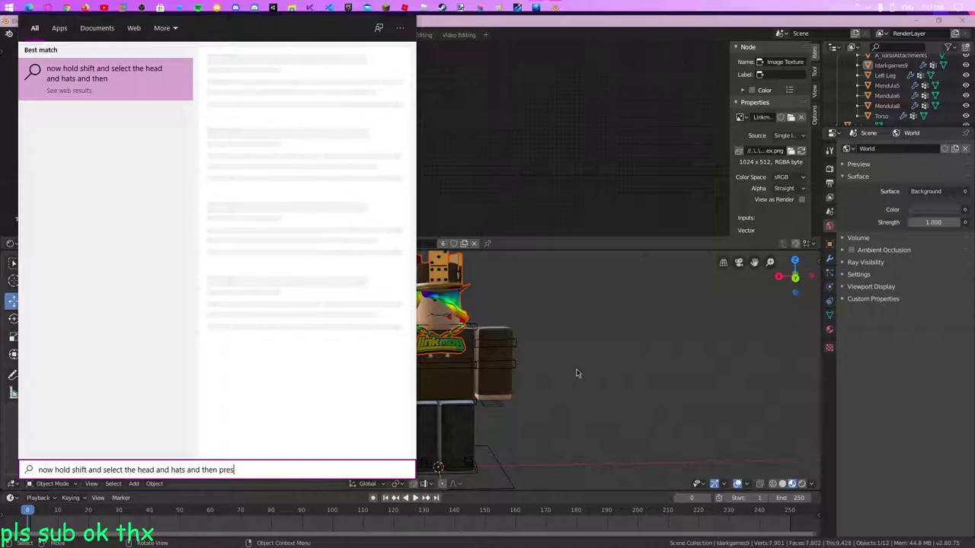
text(trl p)
Select the link object and add A_HeadAttachments to the selection in the Outliner.
key(Escape)
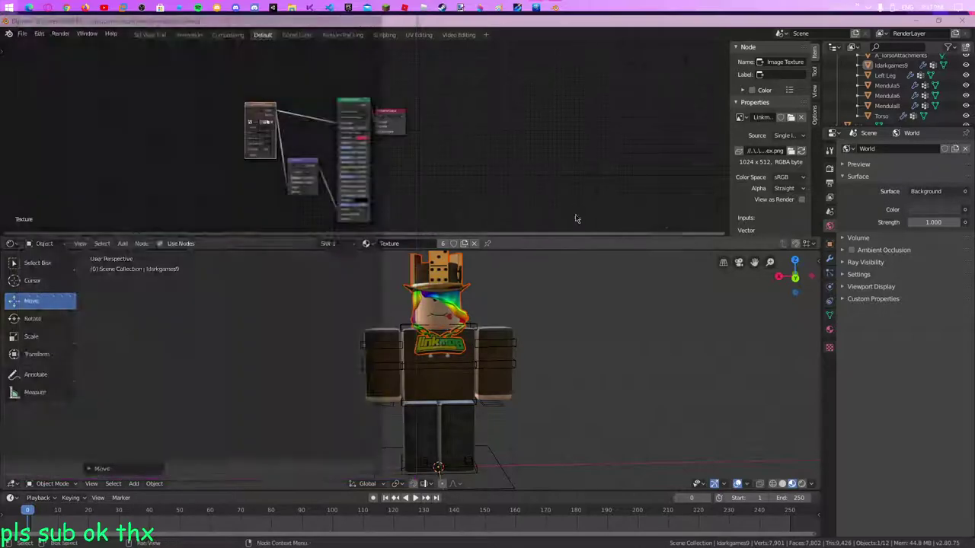
scroll(891, 87, down, 1)
click(860, 115)
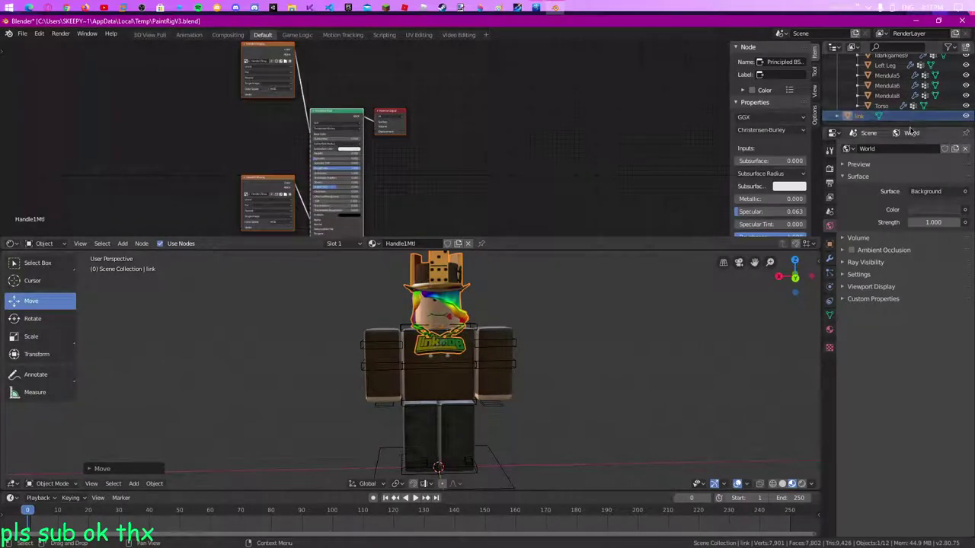
scroll(892, 109, up, 2)
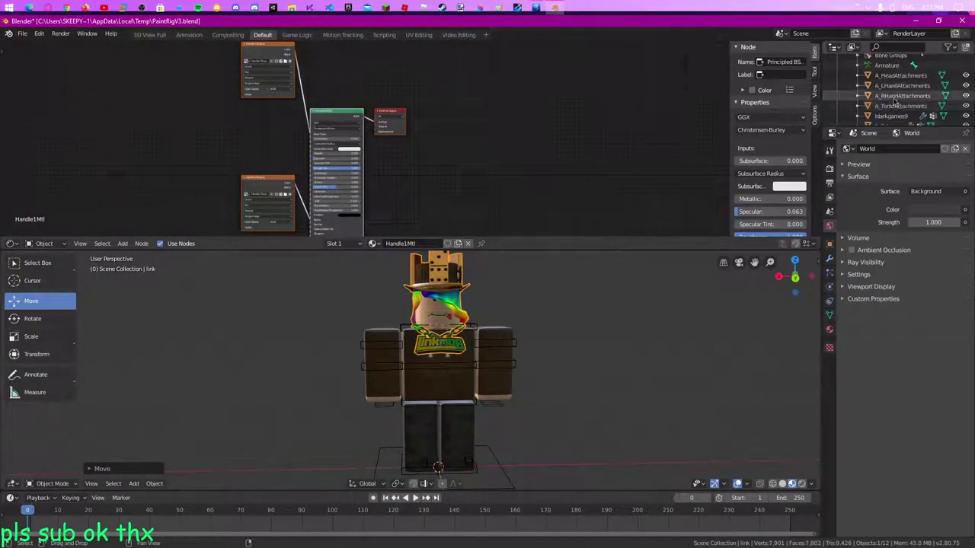
ctrl+click(901, 76)
scroll(902, 91, down, 2)
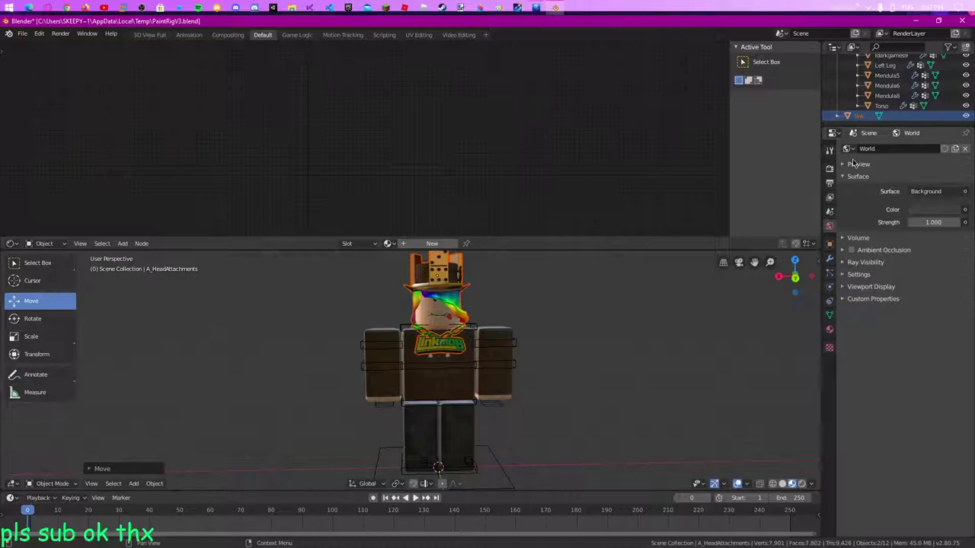
scroll(617, 286, up, 2)
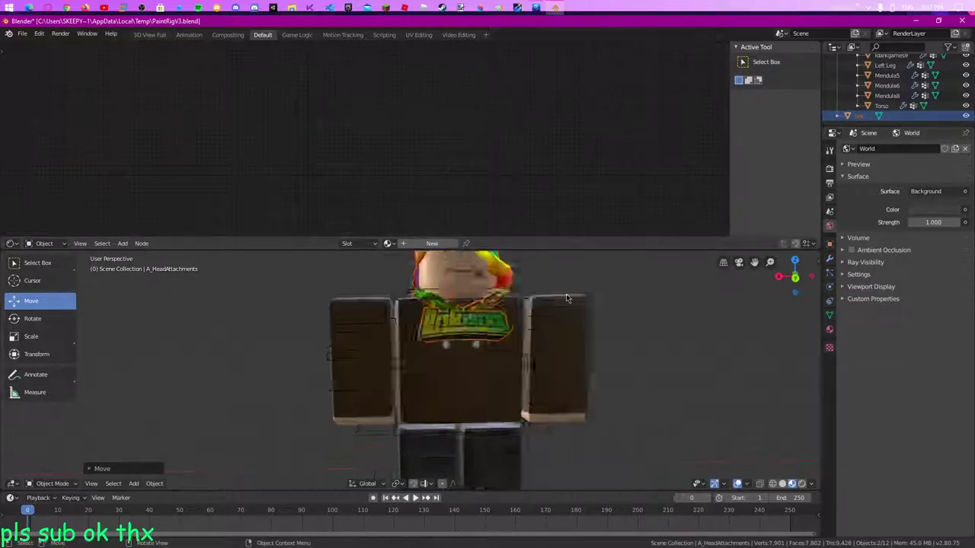
Orbit to view the character from behind, then deselect everything via Scene Collection.
drag(768, 279, 795, 276)
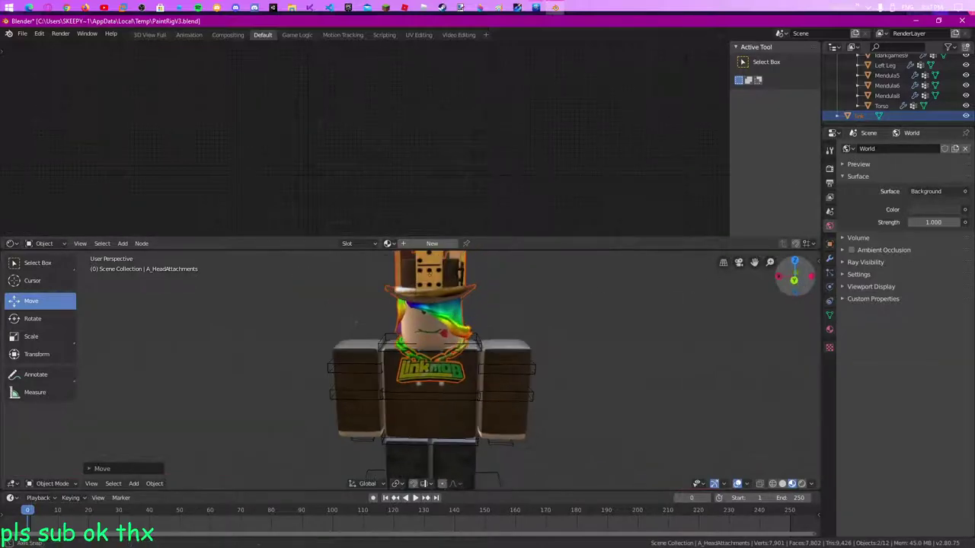
scroll(696, 326, down, 2)
scroll(432, 328, up, 2)
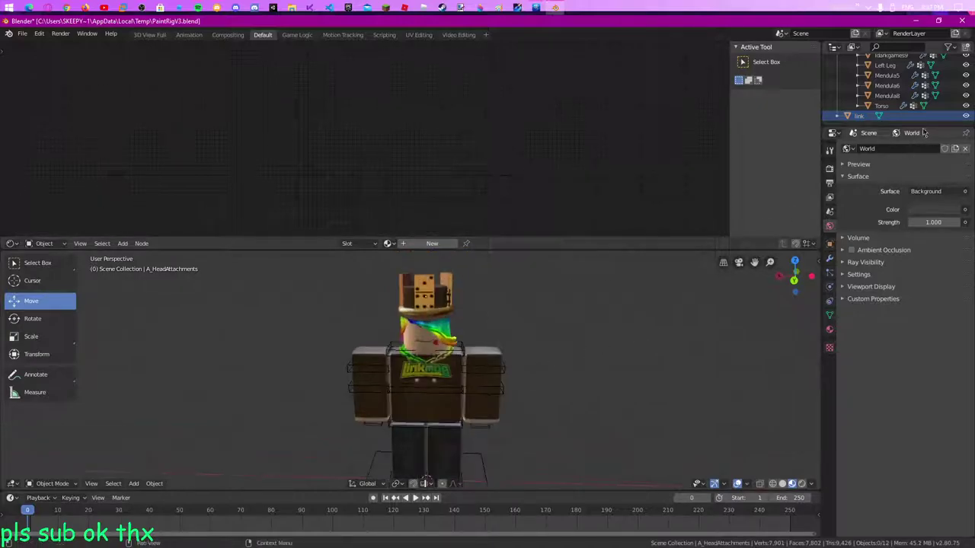
scroll(902, 91, up, 3)
scroll(906, 105, up, 2)
scroll(904, 97, up, 3)
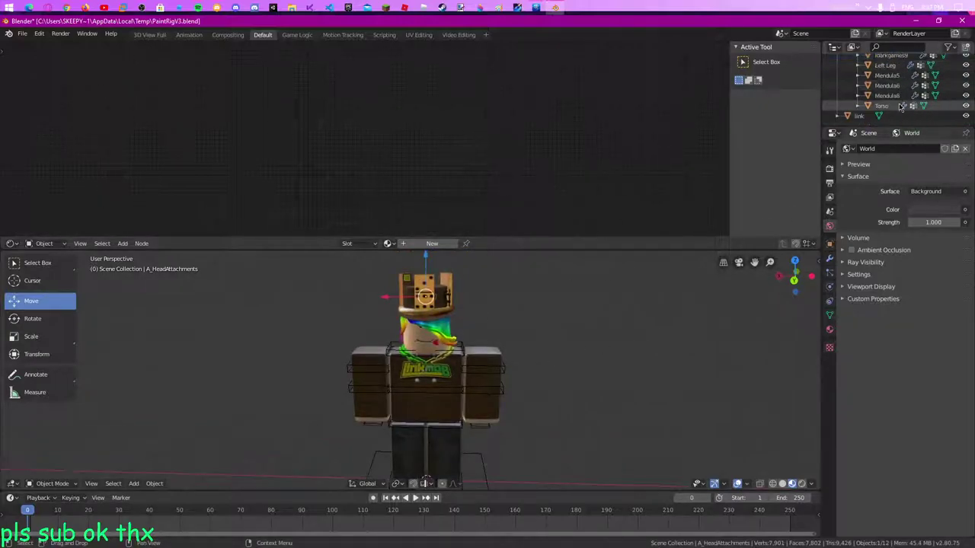
scroll(899, 83, up, 3)
scroll(894, 67, up, 3)
click(889, 59)
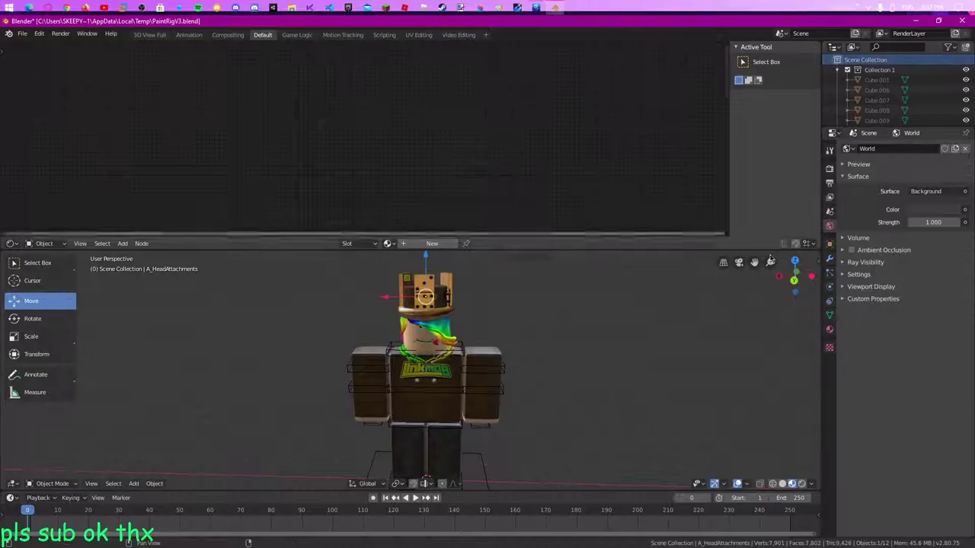
scroll(700, 301, up, 1)
scroll(682, 305, down, 2)
scroll(692, 300, up, 2)
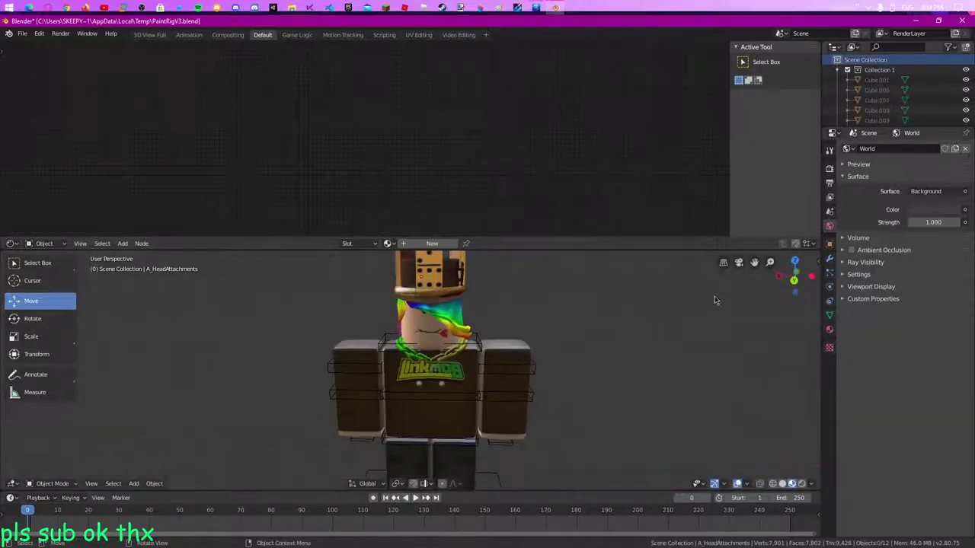
scroll(761, 289, up, 2)
Type the note 'now make a quick p' in Windows Search, then dismiss it.
key(super)
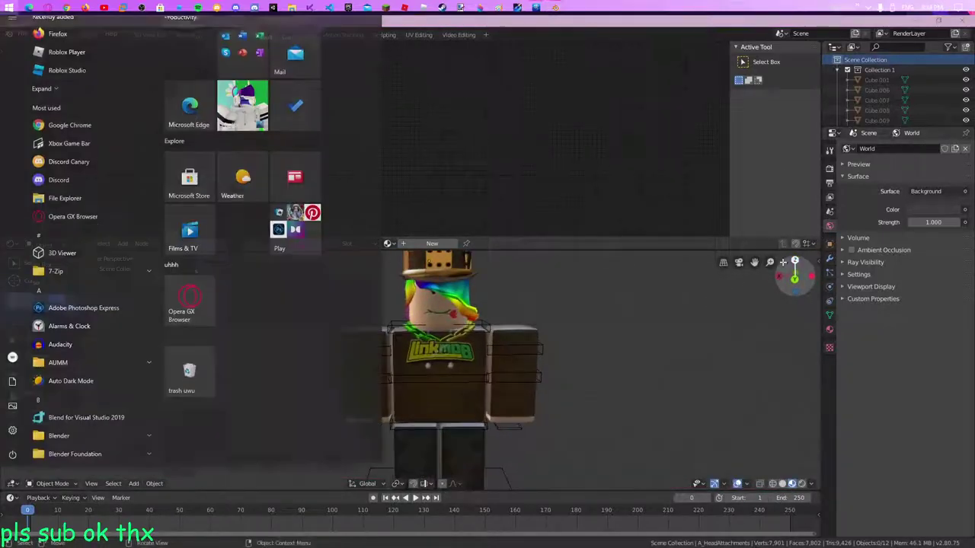
text(now mae)
key(BackSpace)
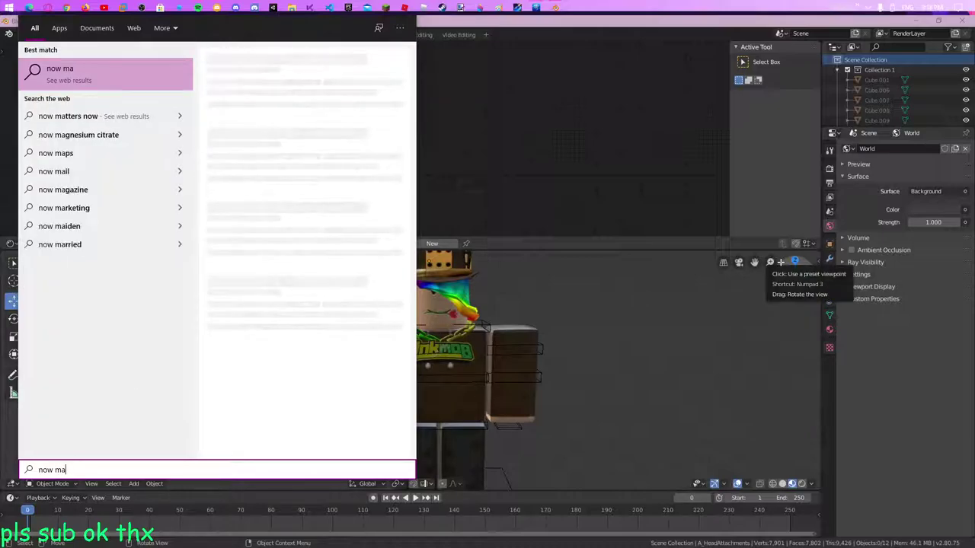
text(ke a quick pose)
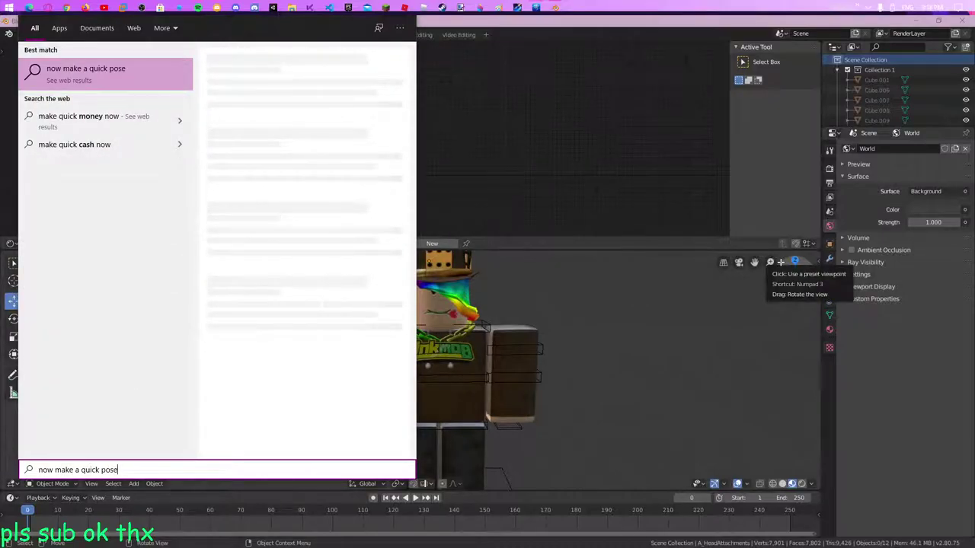
key(Escape)
Select the character's armature, switch to Pose Mode, and pick the Rotate tool.
click(49, 483)
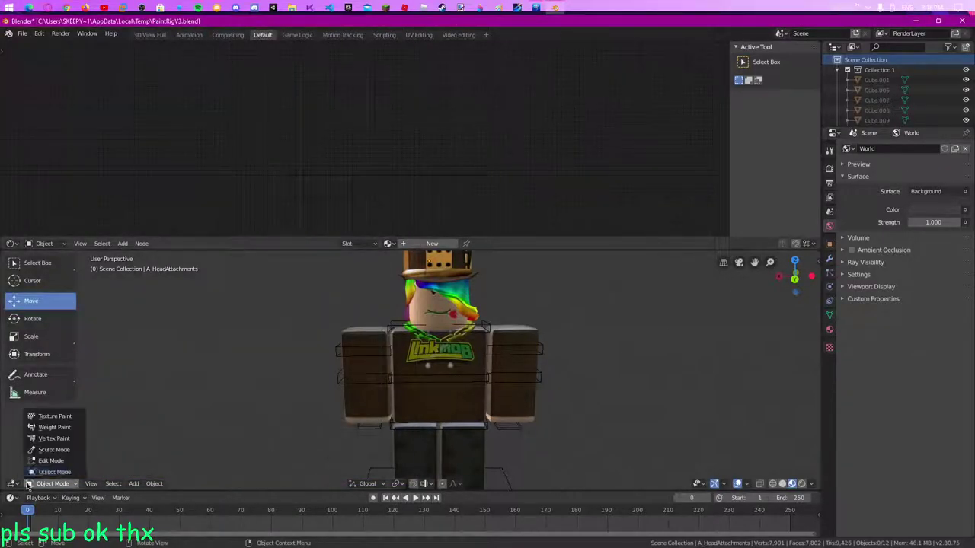
click(404, 386)
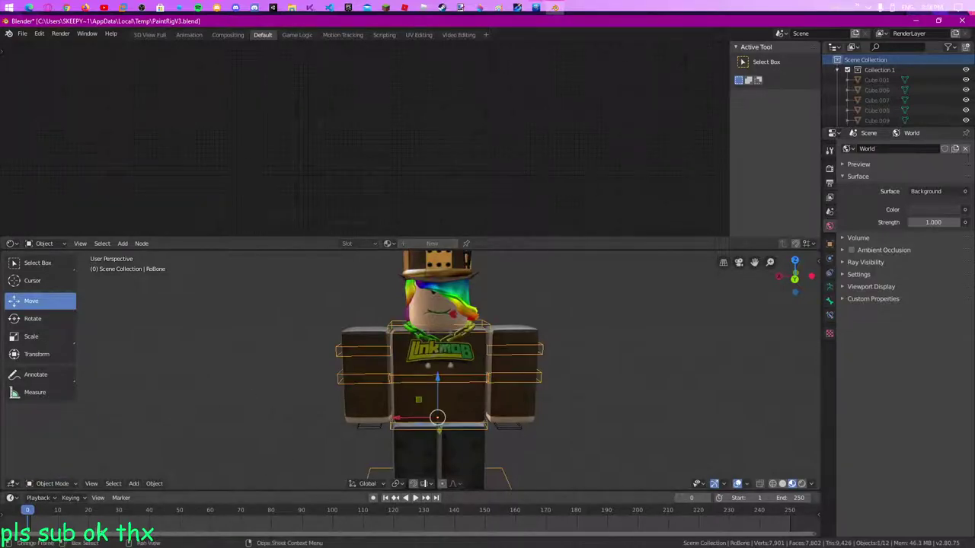
click(50, 483)
click(54, 451)
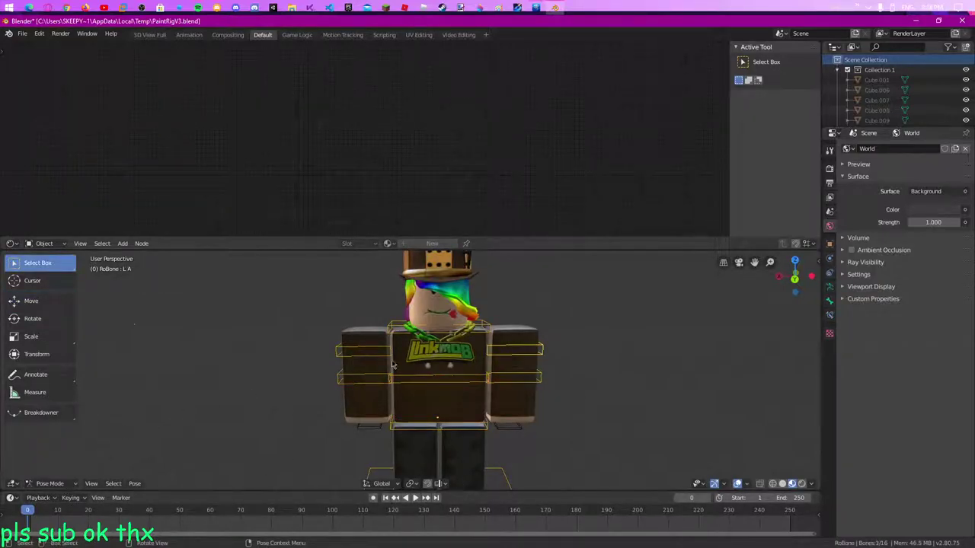
click(26, 336)
click(32, 318)
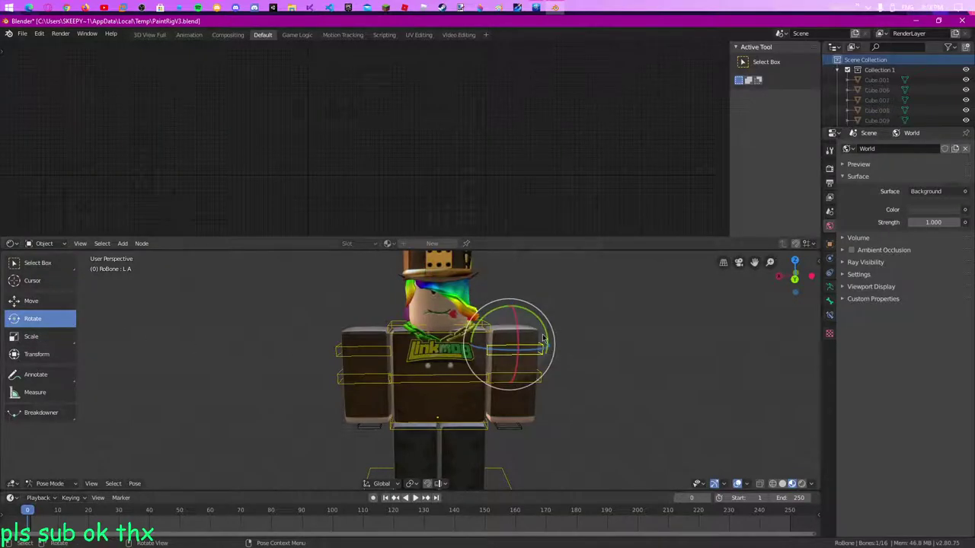
Rotate the left arm bone and both right arm bones into a raised wave.
mouse_move(514, 312)
mouse_down()
mouse_move(525, 335)
mouse_move(510, 328)
mouse_up()
mouse_move(522, 363)
mouse_down()
mouse_move(514, 379)
mouse_move(533, 366)
mouse_move(525, 381)
mouse_move(577, 392)
mouse_up()
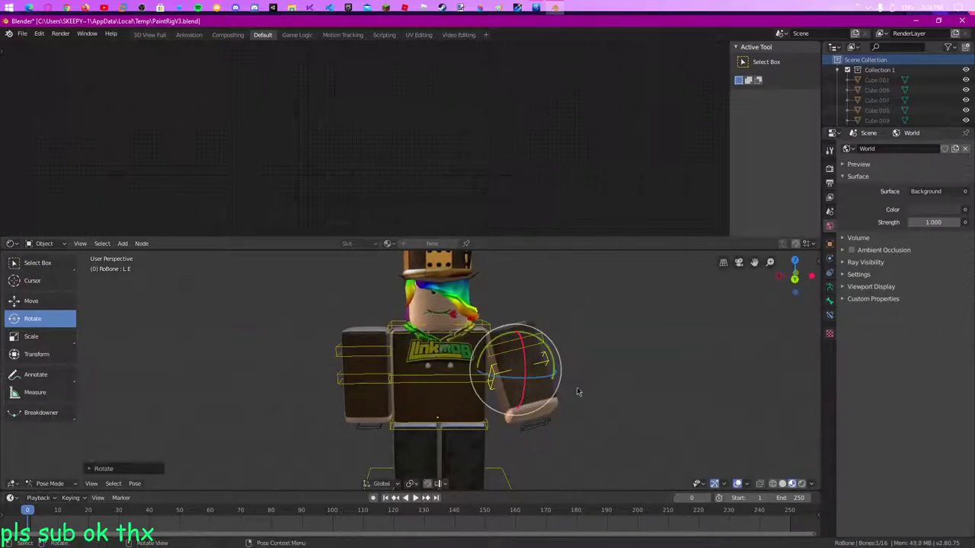
click(366, 354)
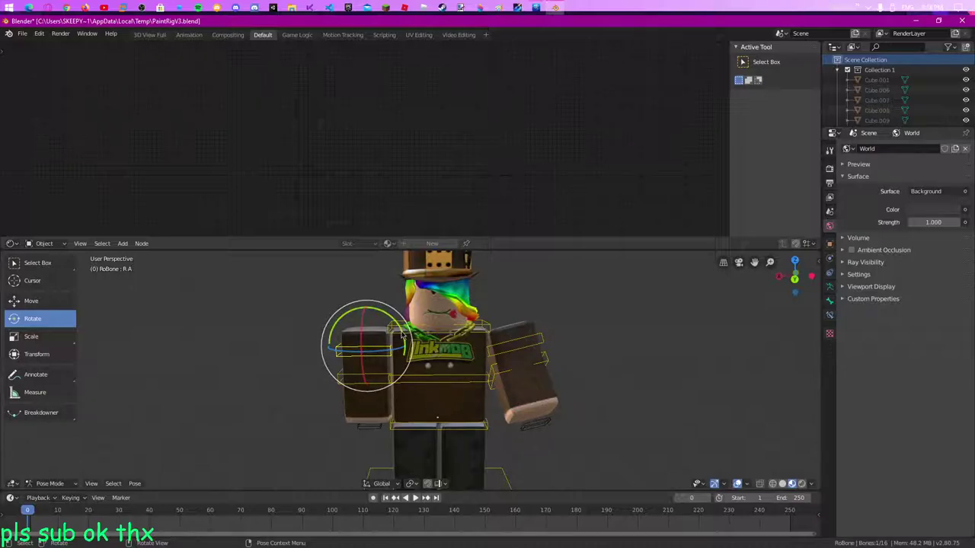
mouse_move(402, 335)
mouse_down()
mouse_move(358, 362)
mouse_move(367, 376)
mouse_move(359, 327)
mouse_move(367, 347)
mouse_up()
drag(395, 430, 374, 409)
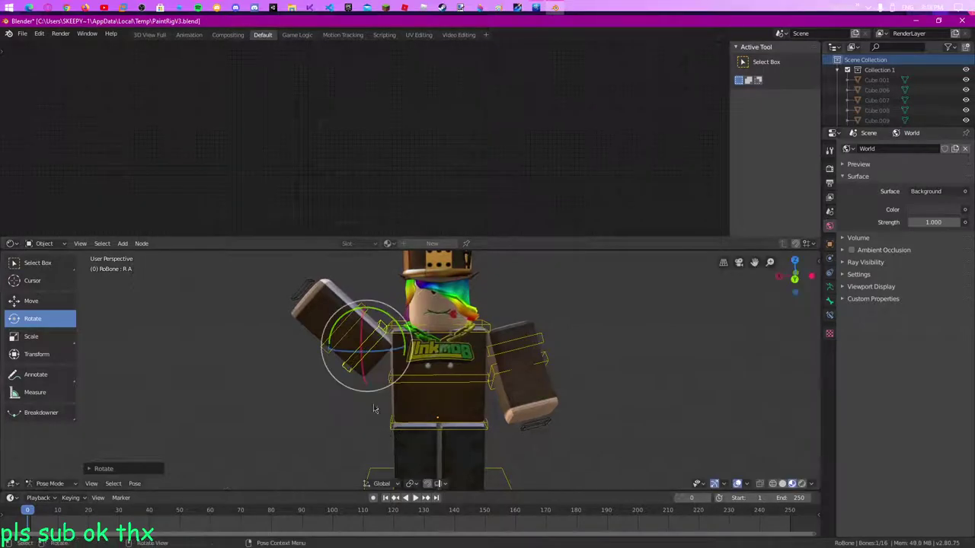
click(348, 332)
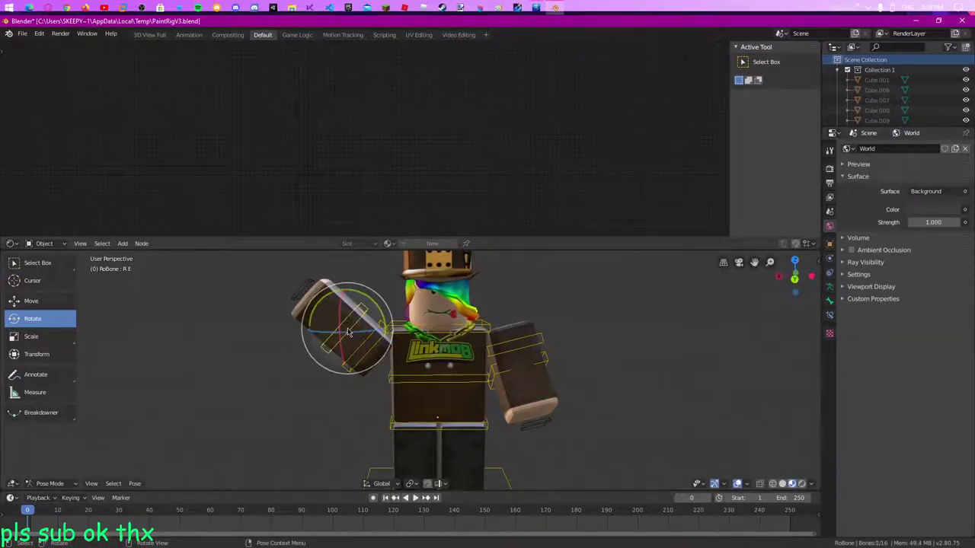
mouse_move(351, 335)
mouse_down()
mouse_move(355, 326)
mouse_move(346, 329)
mouse_move(364, 374)
mouse_up()
drag(354, 486, 356, 486)
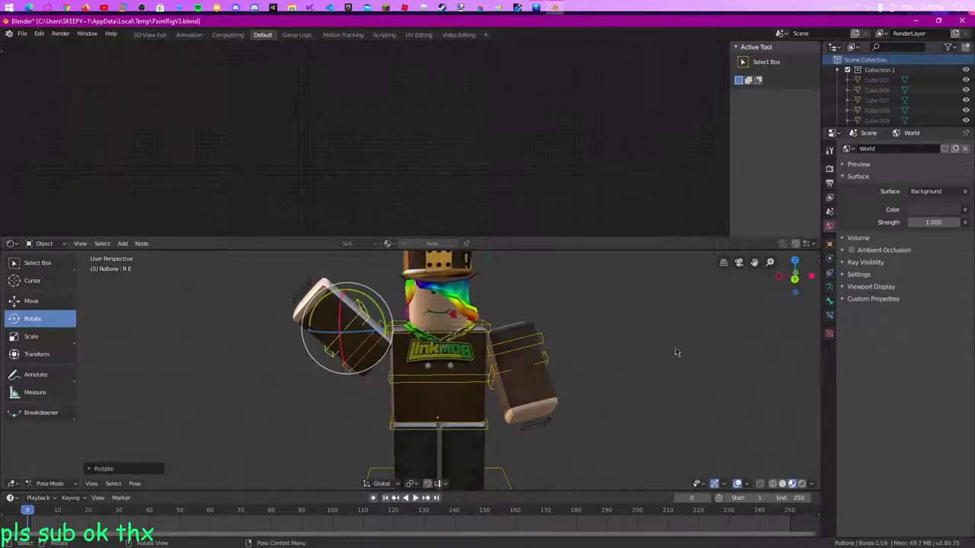
Turn the Upper torso bone, rotate the L K.001 foot bone, then undo back to an upright torso.
mouse_move(676, 351)
middle_down()
mouse_move(625, 426)
mouse_move(352, 487)
mouse_move(463, 379)
middle_up()
click(435, 370)
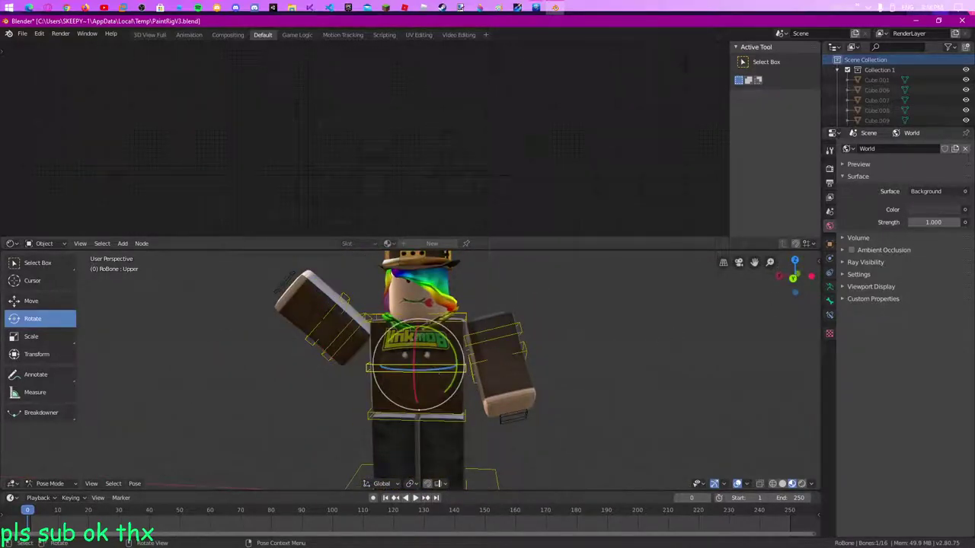
drag(455, 369, 418, 411)
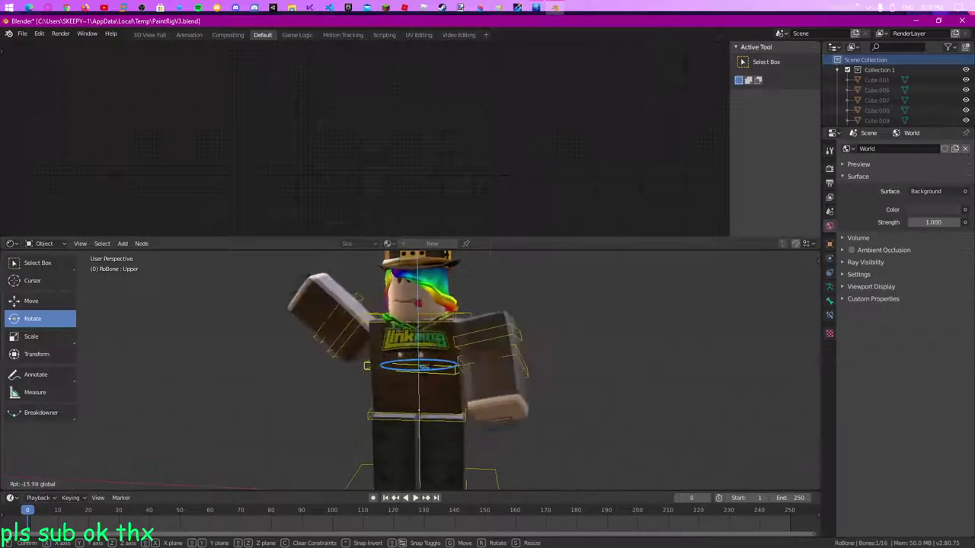
drag(418, 411, 627, 344)
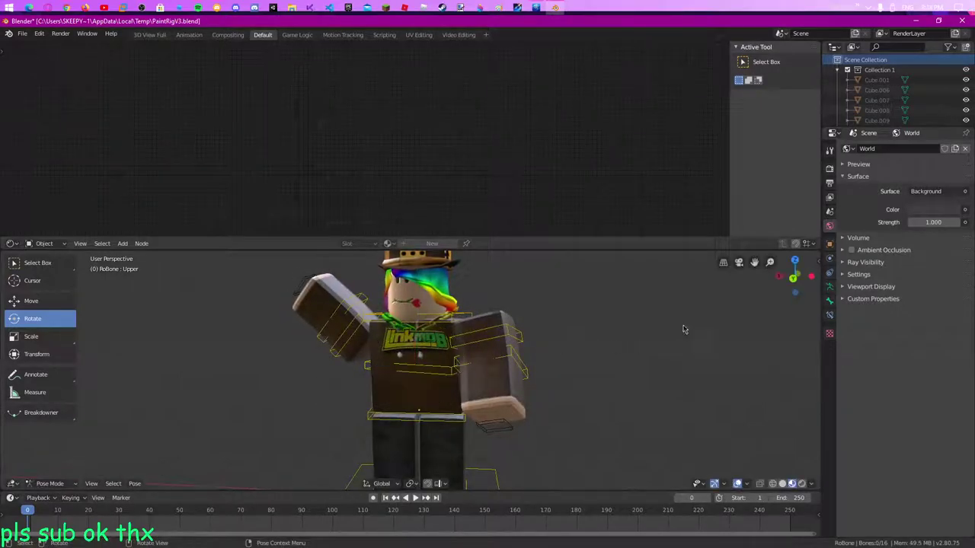
middle_drag(683, 329, 729, 299)
click(440, 476)
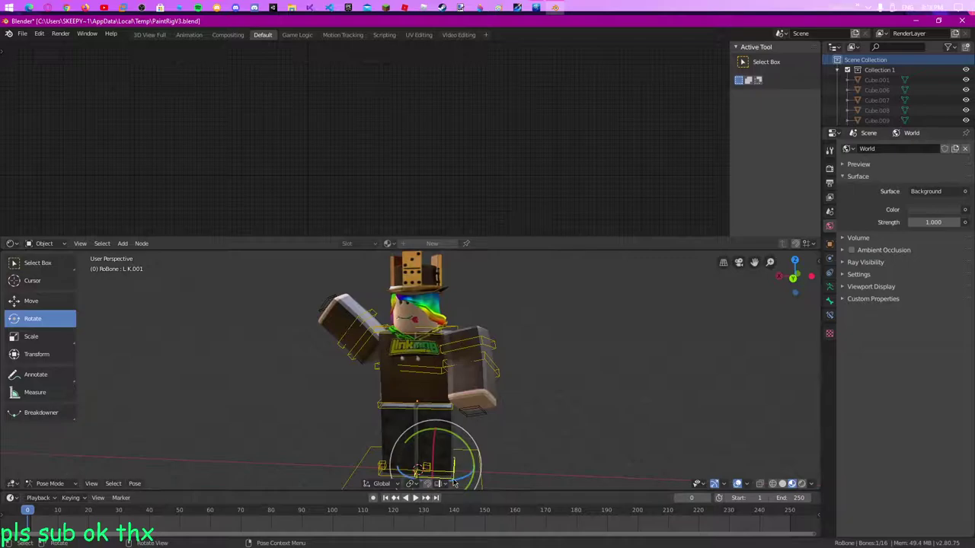
mouse_move(457, 457)
mouse_down()
mouse_move(447, 420)
mouse_move(419, 407)
mouse_move(463, 414)
mouse_up()
click(450, 412)
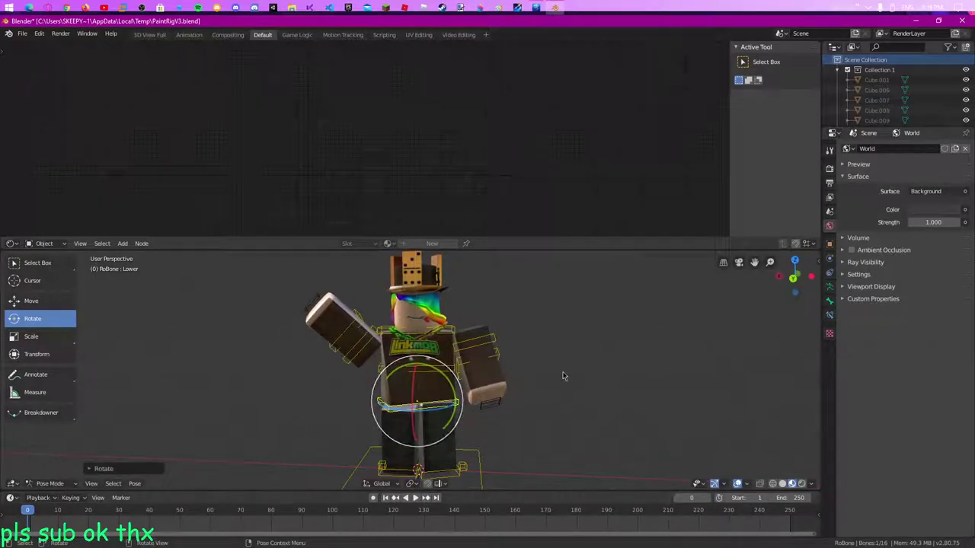
key(ctrl+z)
key(ctrl+z)
key(ctrl+z)
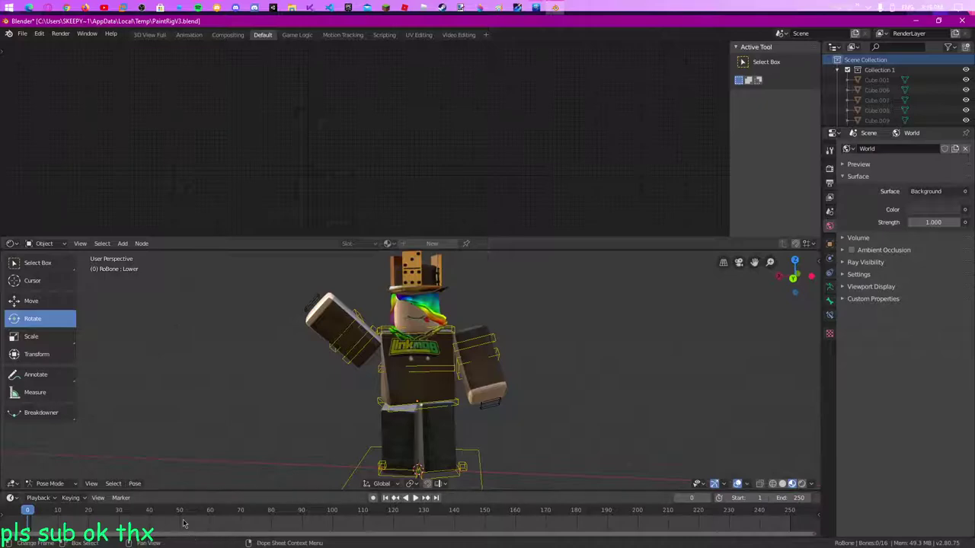
In Render Properties, switch Device from CPU to GPU Compute with Cycles as the engine.
click(829, 168)
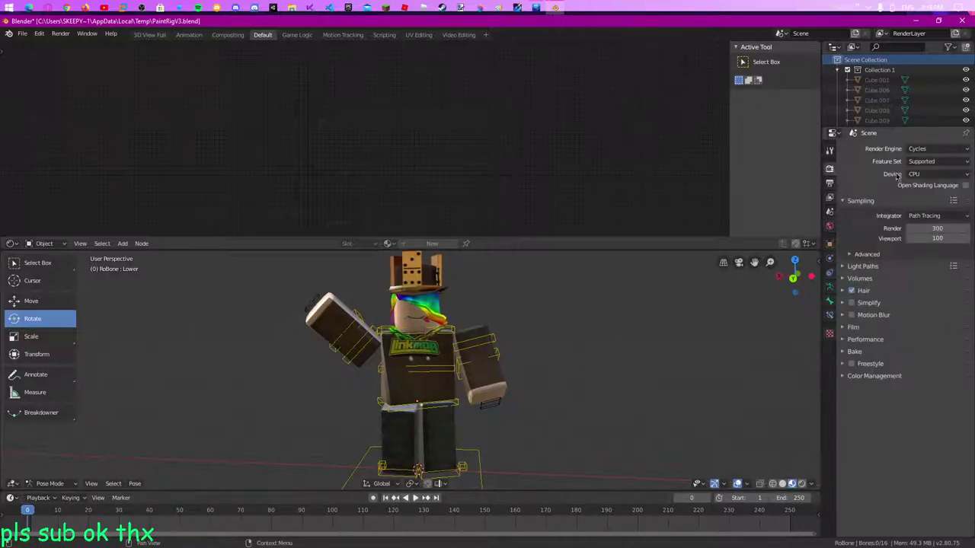
click(936, 174)
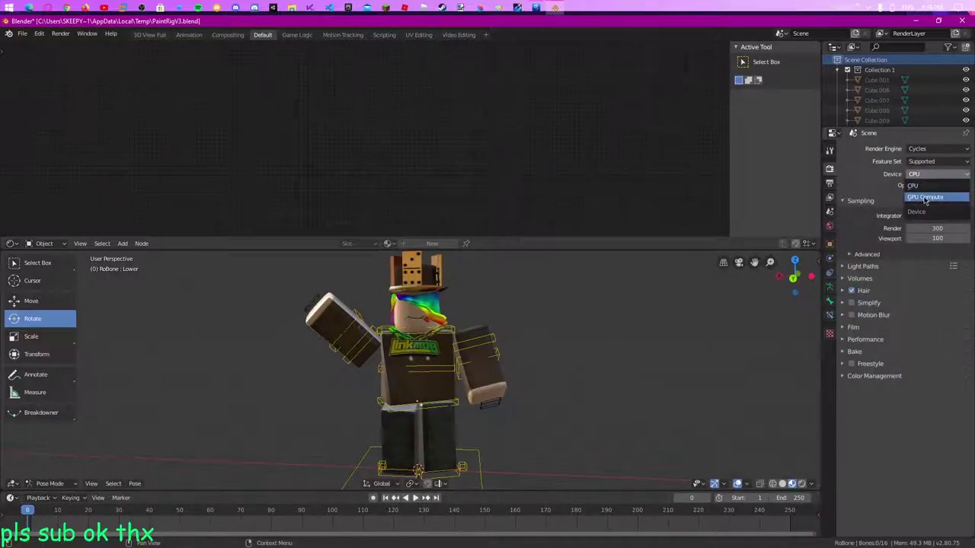
click(930, 199)
click(925, 148)
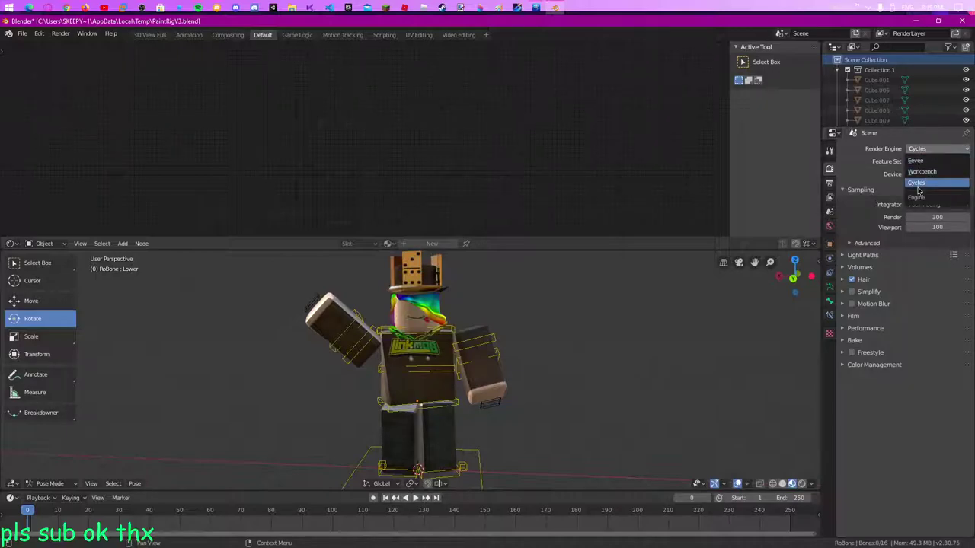
click(918, 185)
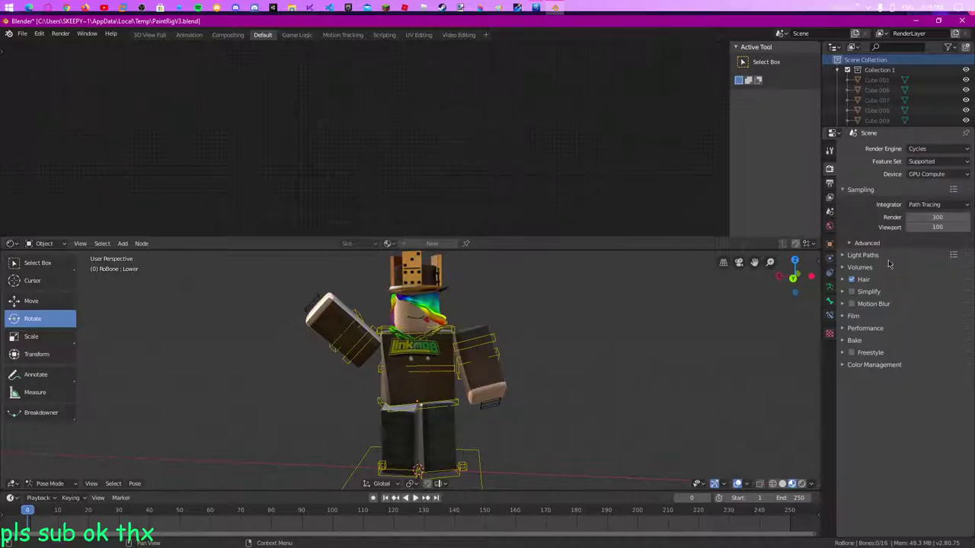
click(852, 317)
click(850, 319)
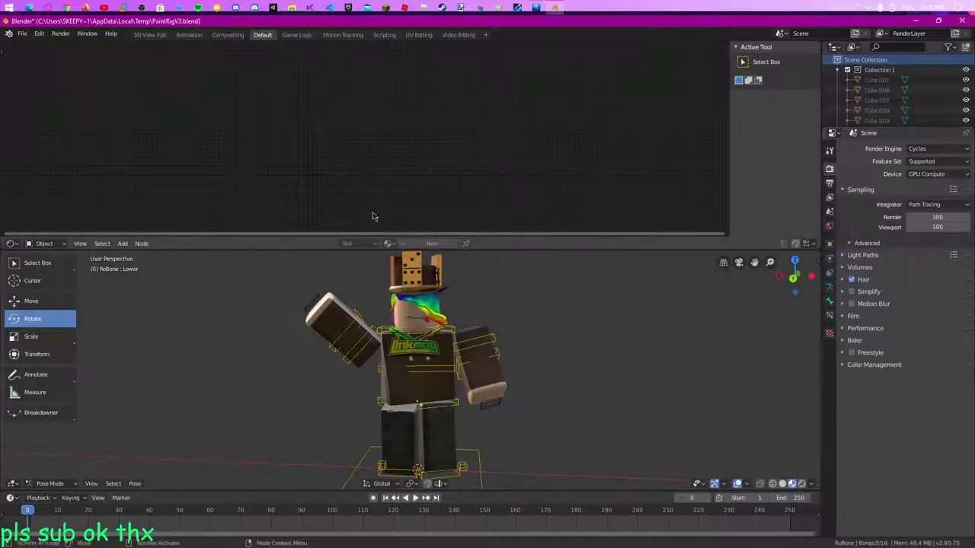
Type the note 'now go to hdrihaven' in Windows Search, then switch to the web browser.
key(super)
text(now)
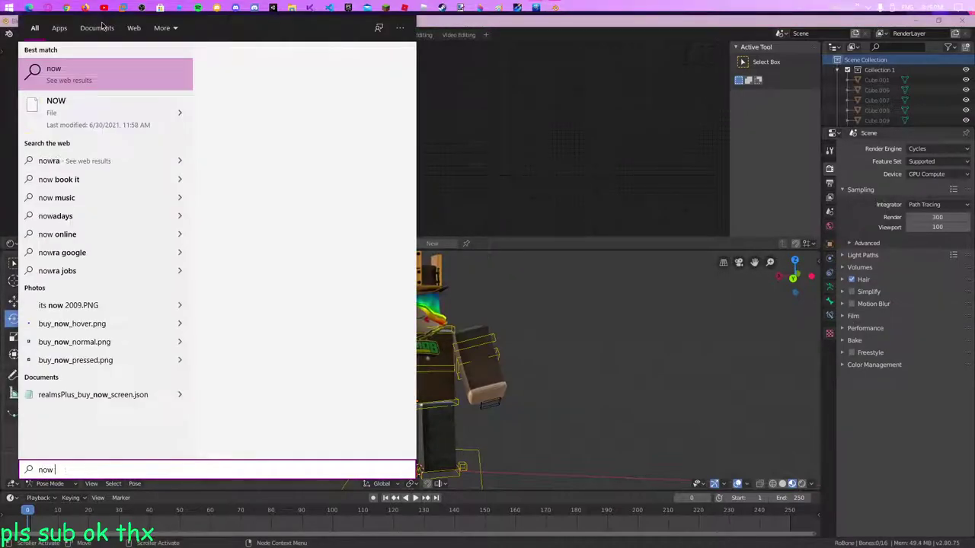
text( go to hdri)
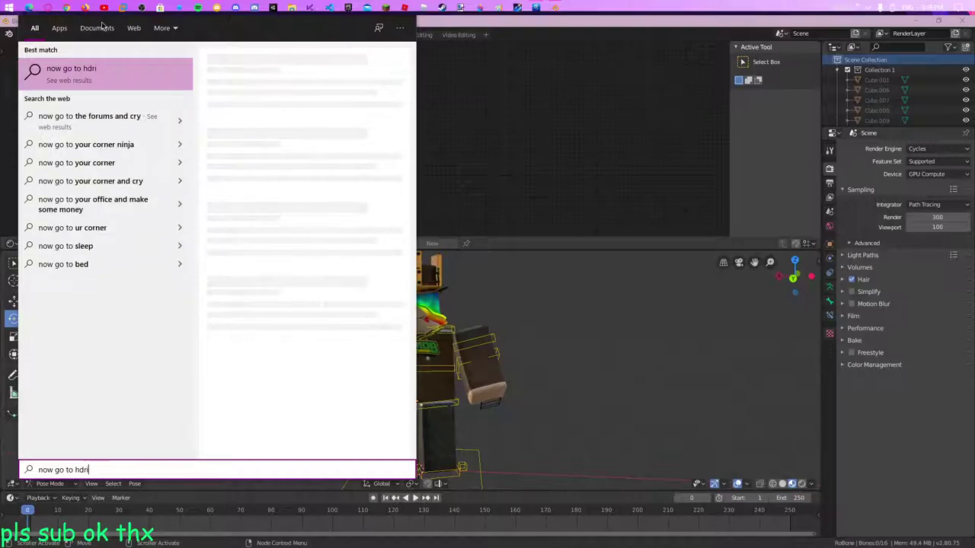
text(h)
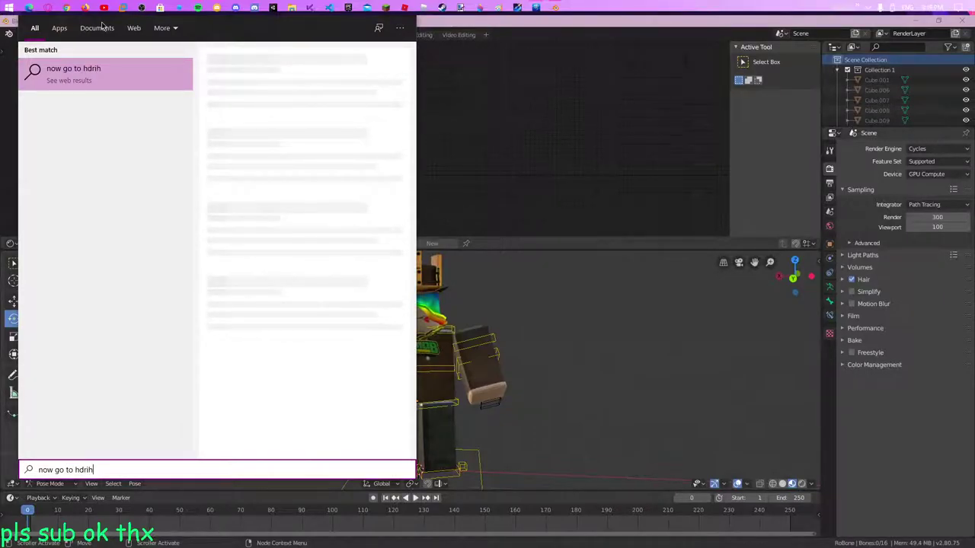
text(aven.com)
click(85, 8)
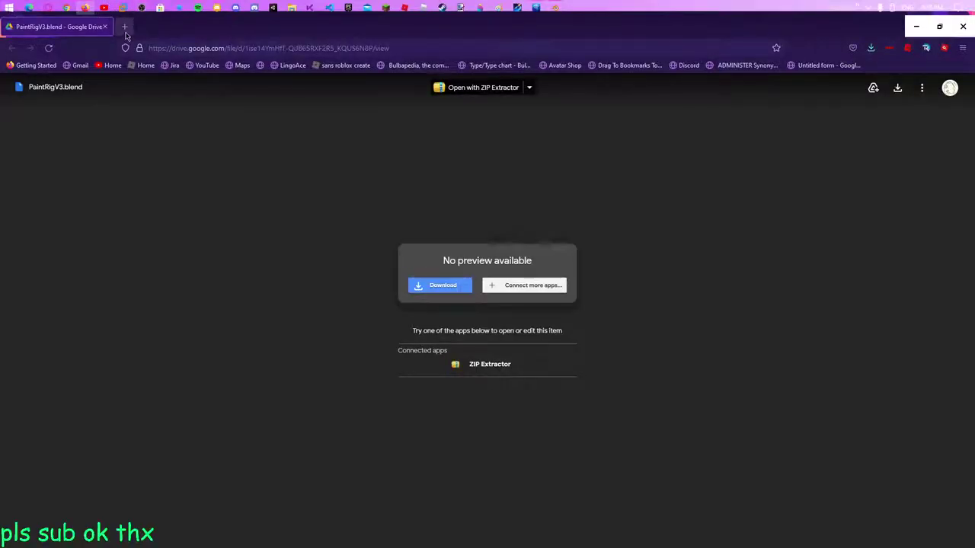
In a new tab, go to hdrihaven.com and open Poly Haven's All HDRIs listing.
click(124, 28)
text(hdi)
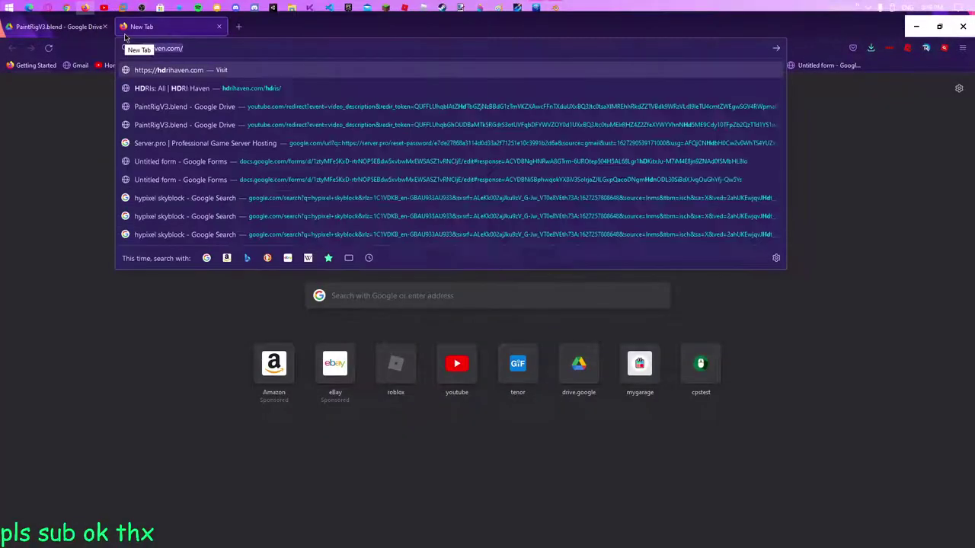
text(ri)
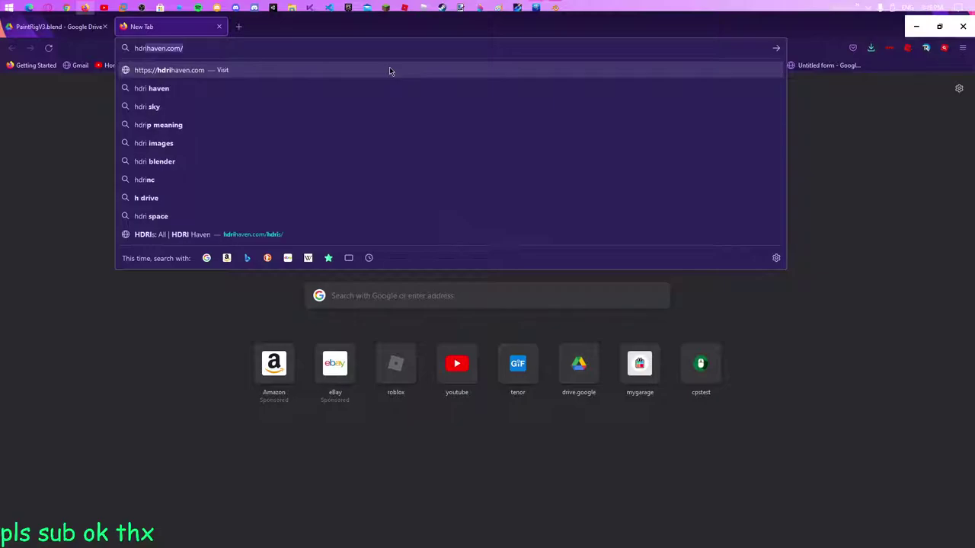
key(Return)
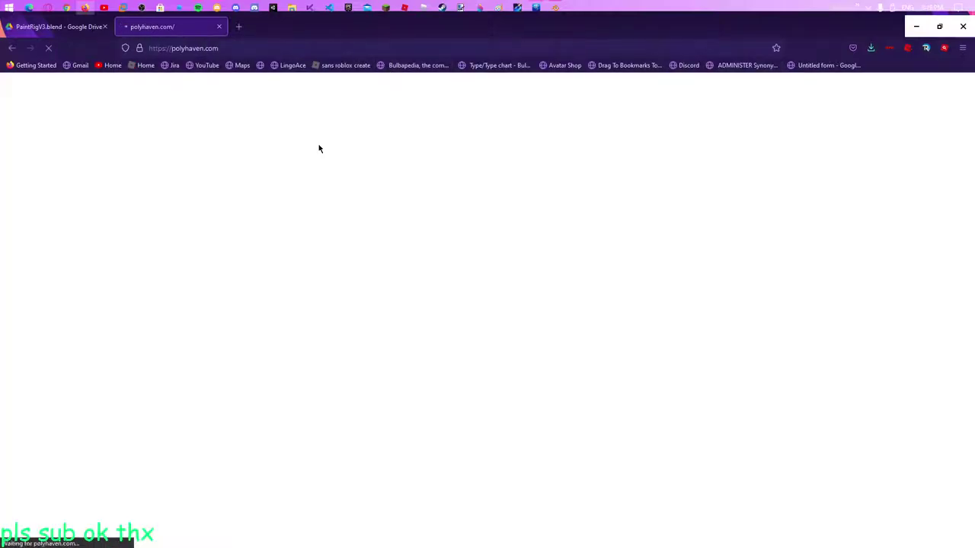
scroll(282, 186, down, 3)
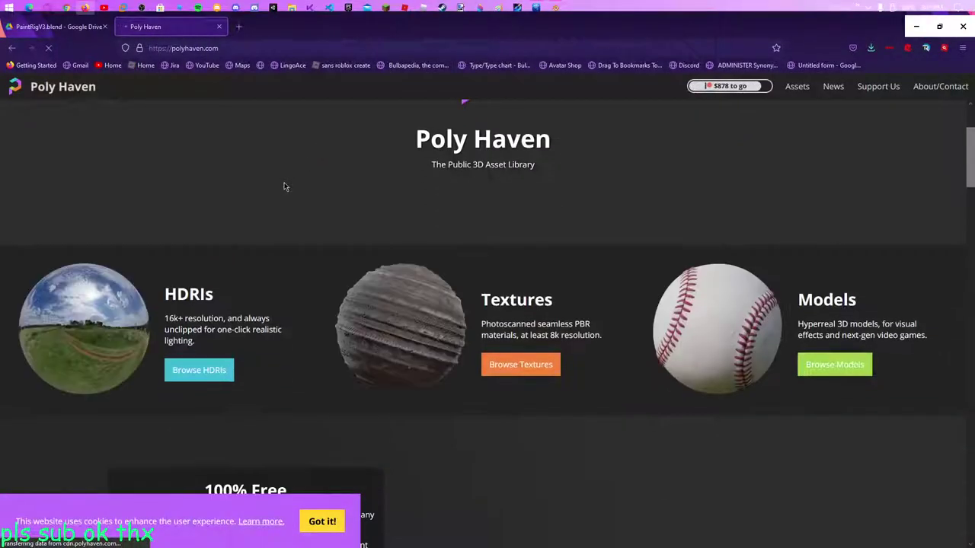
click(199, 370)
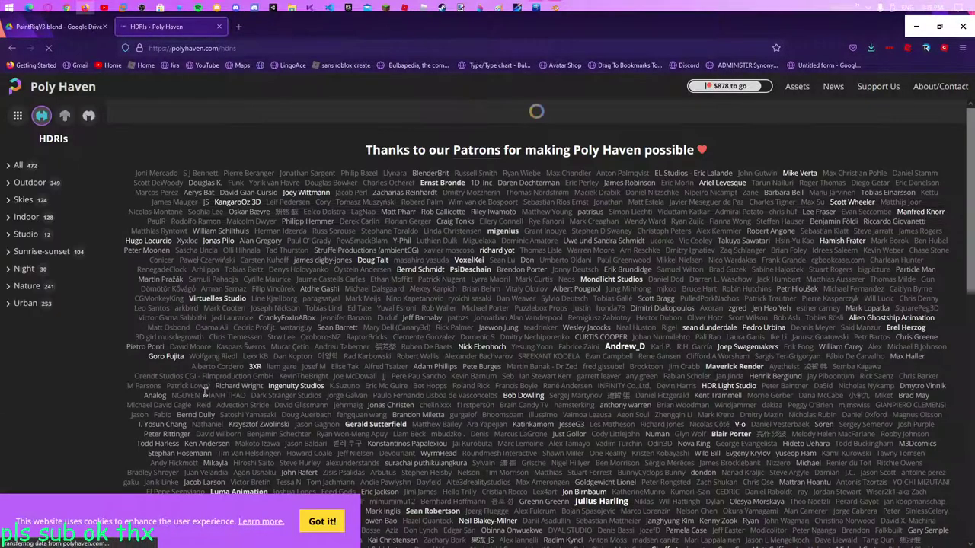
scroll(206, 396, down, 5)
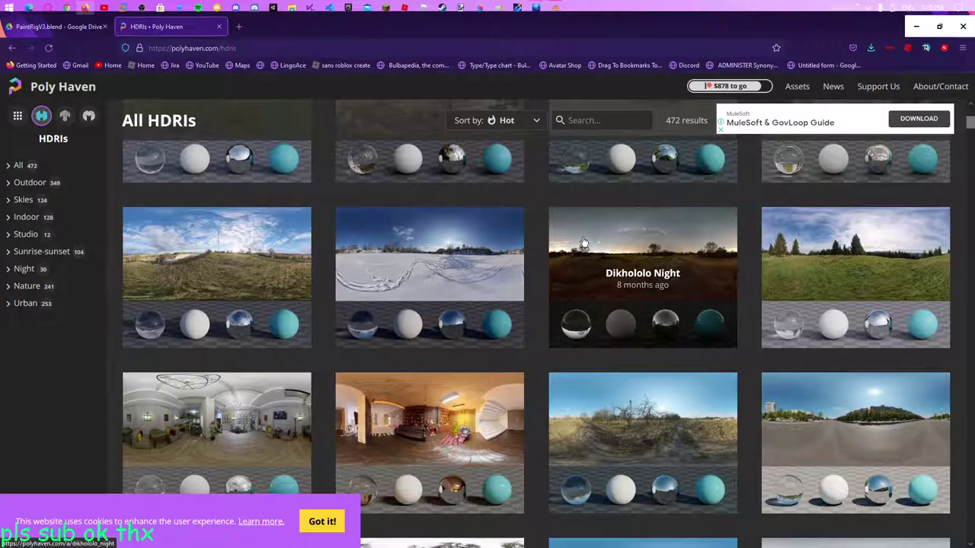
scroll(609, 229, down, 1)
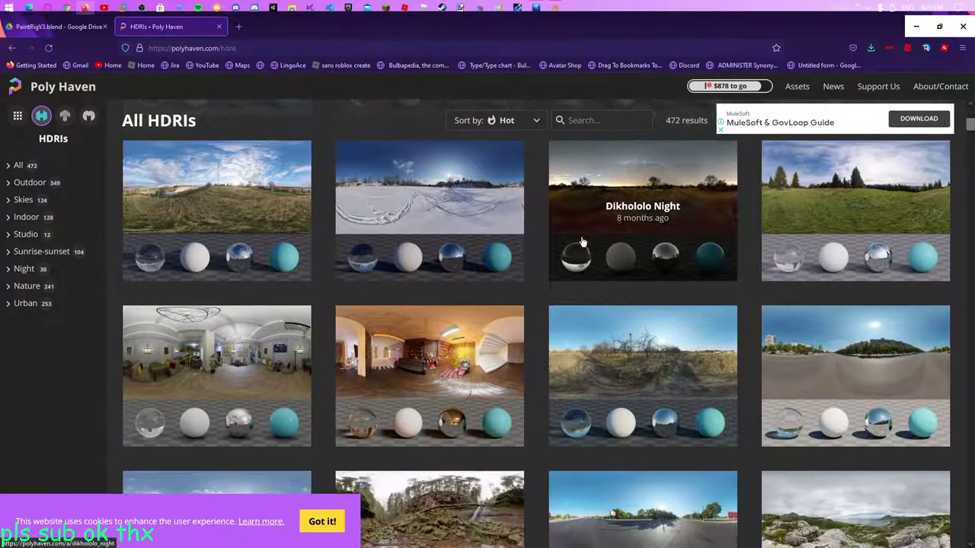
Open the Abandoned Pathway HDRI page and view its spheres preview.
click(663, 356)
scroll(661, 352, down, 5)
scroll(456, 381, down, 5)
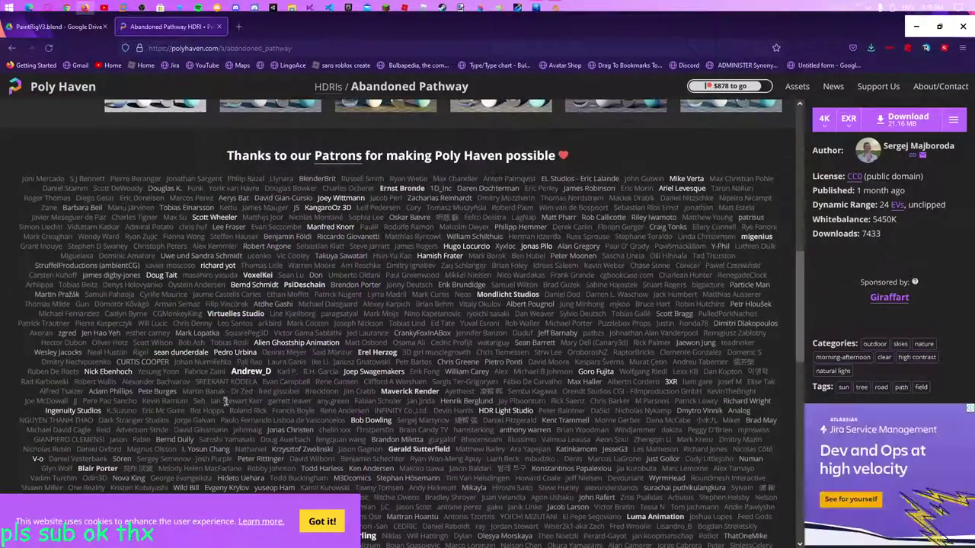
scroll(226, 401, down, 4)
scroll(236, 402, up, 3)
scroll(246, 404, up, 5)
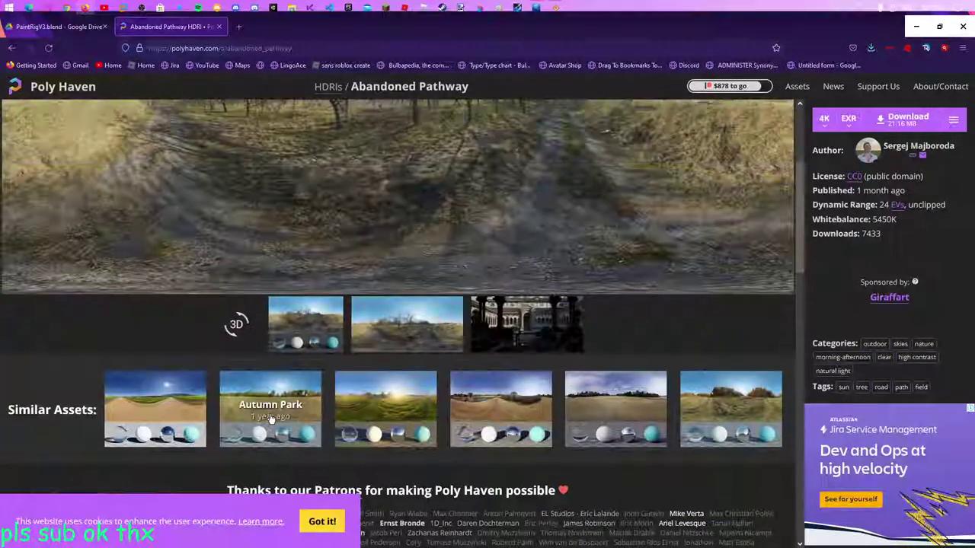
scroll(271, 418, down, 2)
scroll(304, 423, up, 2)
scroll(316, 424, up, 3)
scroll(311, 434, down, 3)
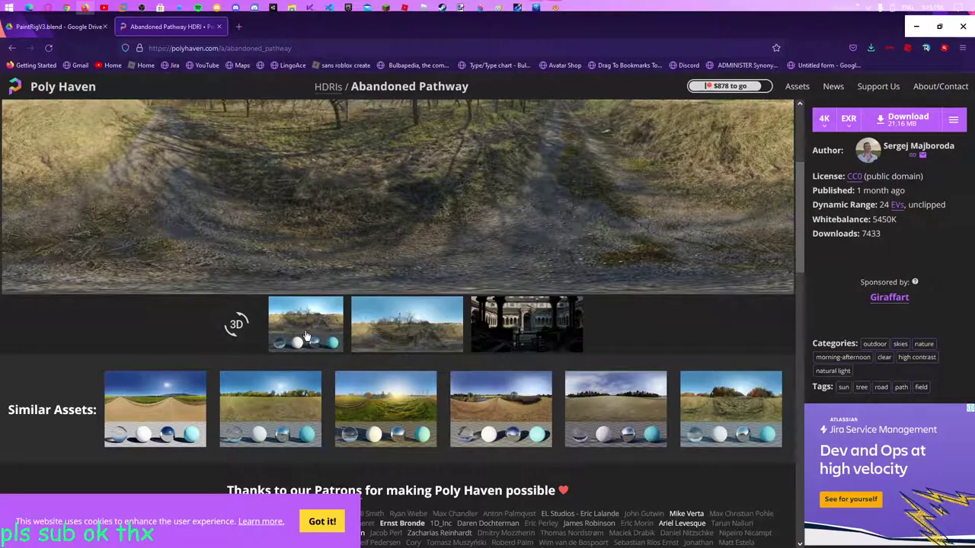
click(305, 336)
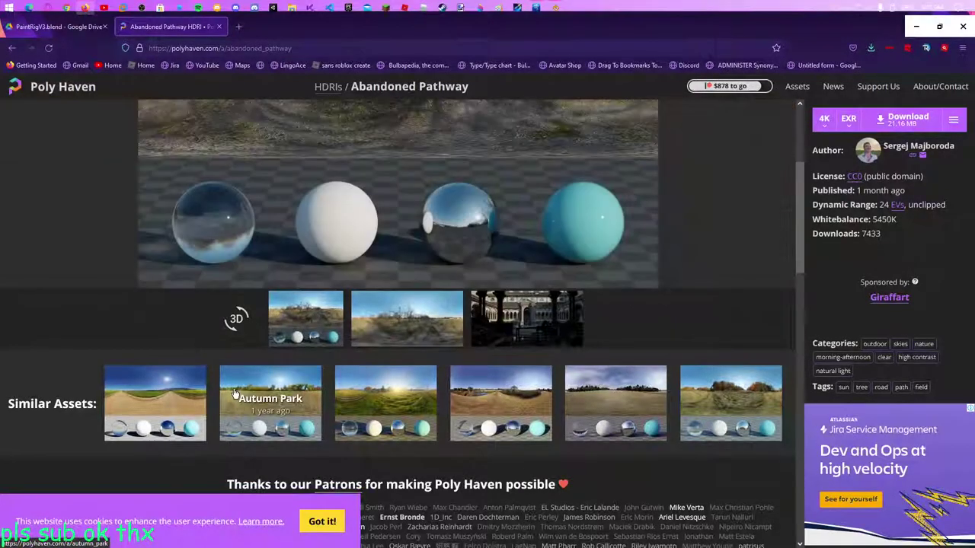
scroll(236, 394, down, 2)
scroll(238, 385, down, 5)
scroll(240, 376, down, 3)
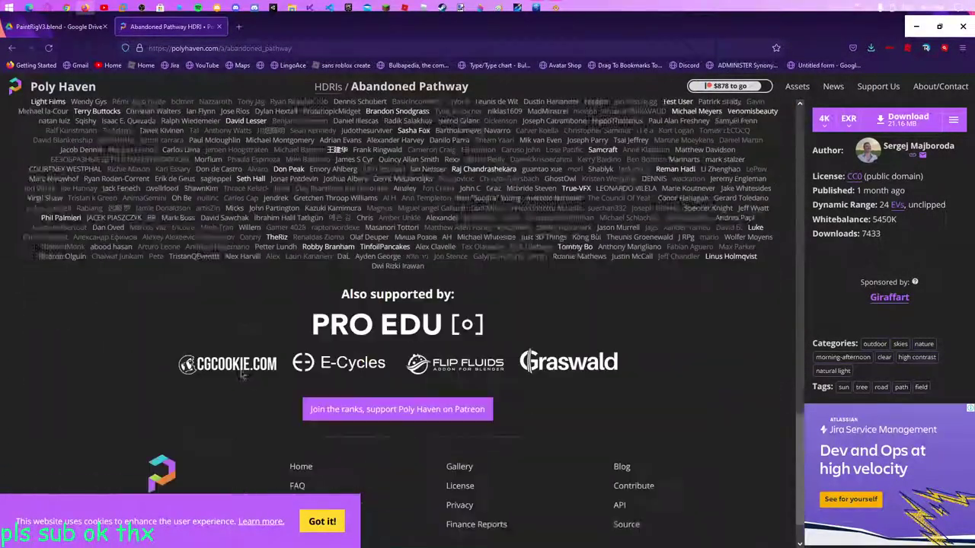
scroll(241, 374, up, 5)
scroll(241, 374, up, 4)
scroll(240, 374, down, 2)
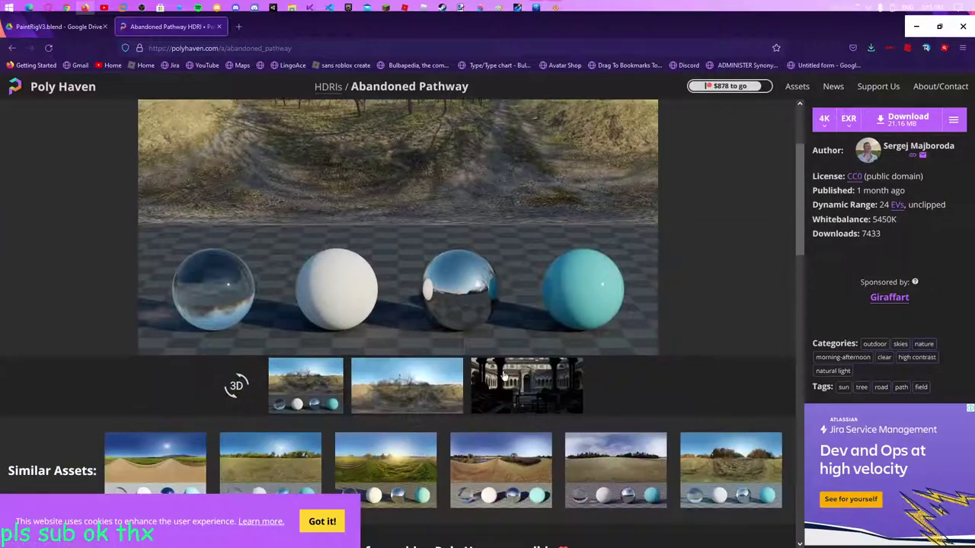
Download abandoned_pathway_1k.hdr at 1K in HDR format instead of EXR, then return to Blender.
click(824, 118)
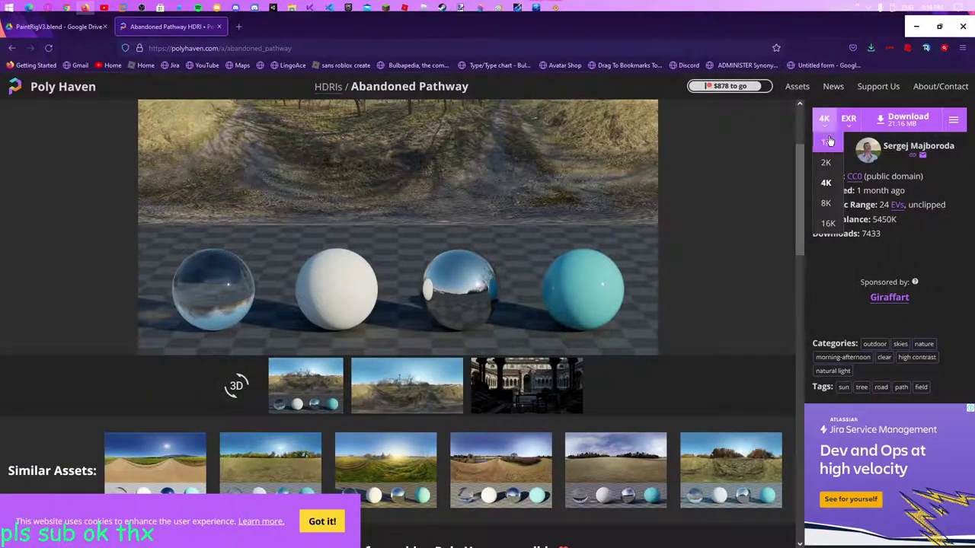
click(826, 142)
click(896, 120)
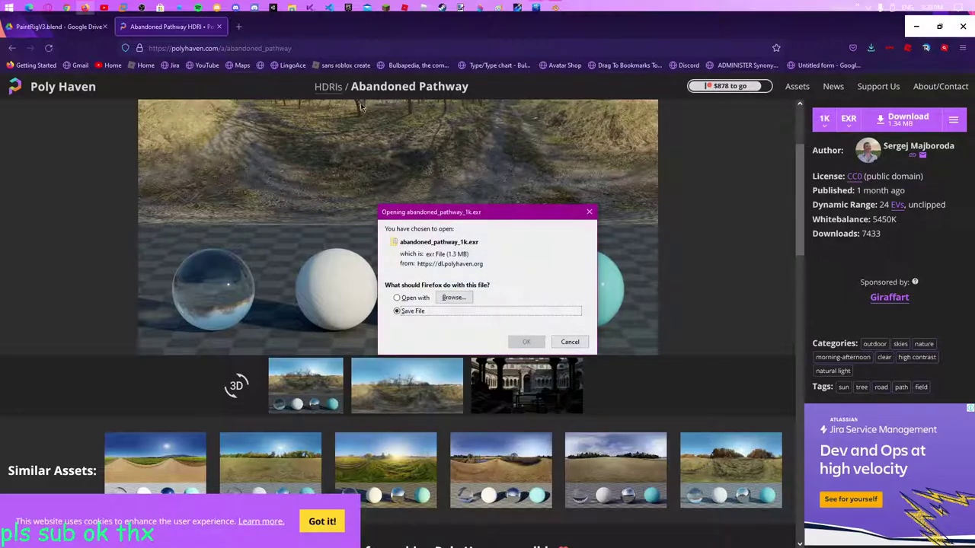
click(584, 341)
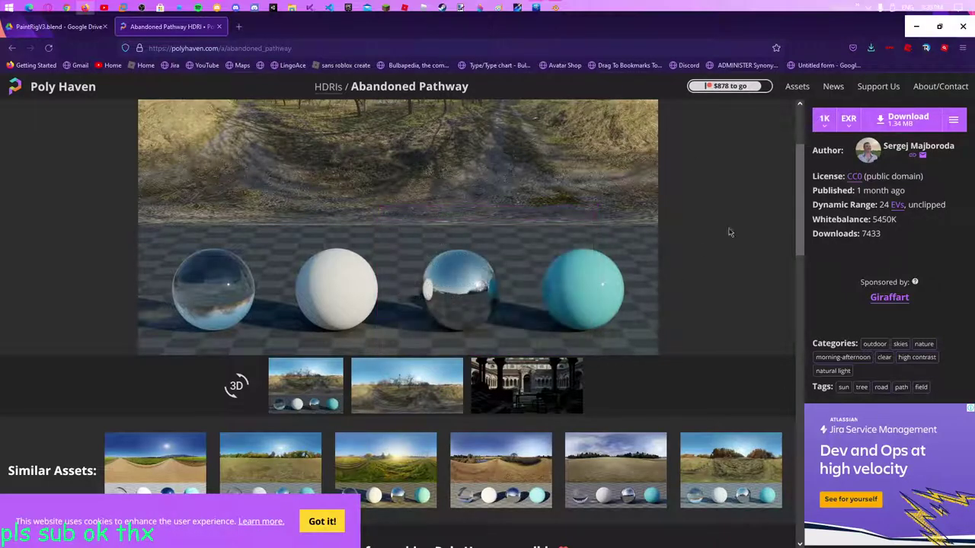
click(849, 118)
click(848, 142)
click(904, 121)
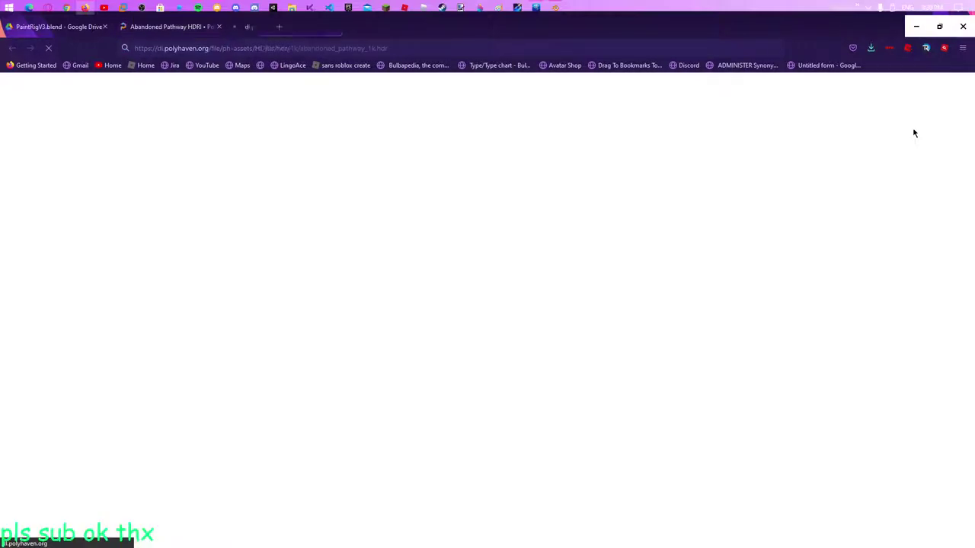
click(526, 339)
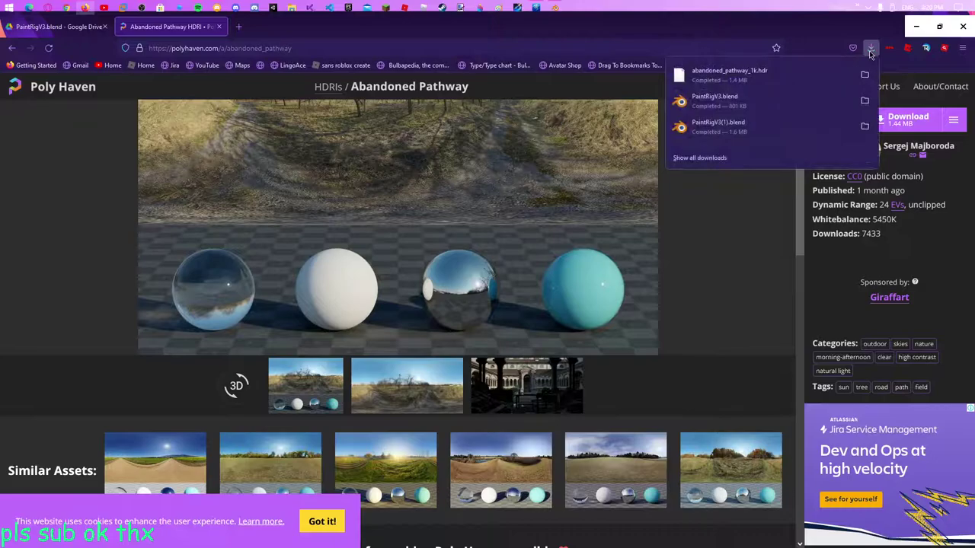
click(555, 7)
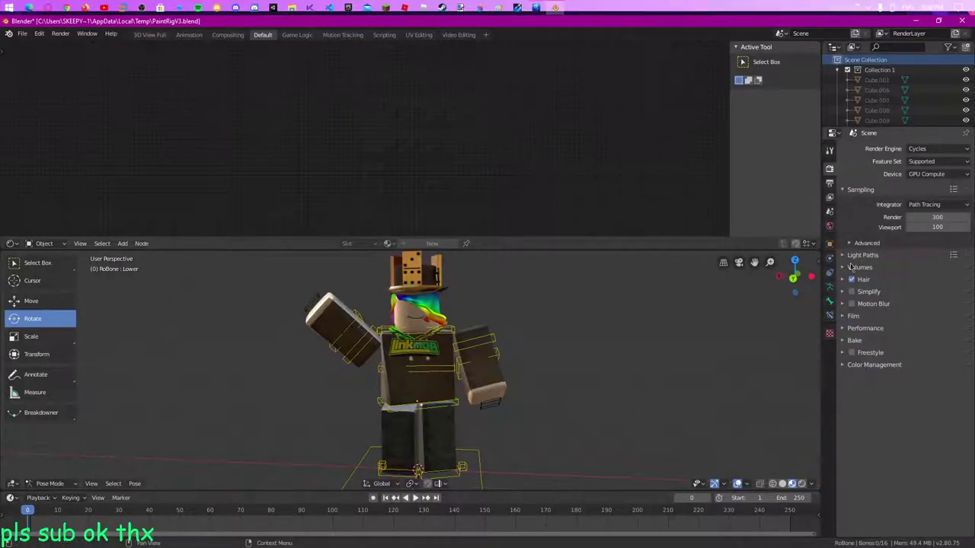
In World properties, feed the world Color from an Environment Texture and try opening an image.
click(830, 226)
click(966, 210)
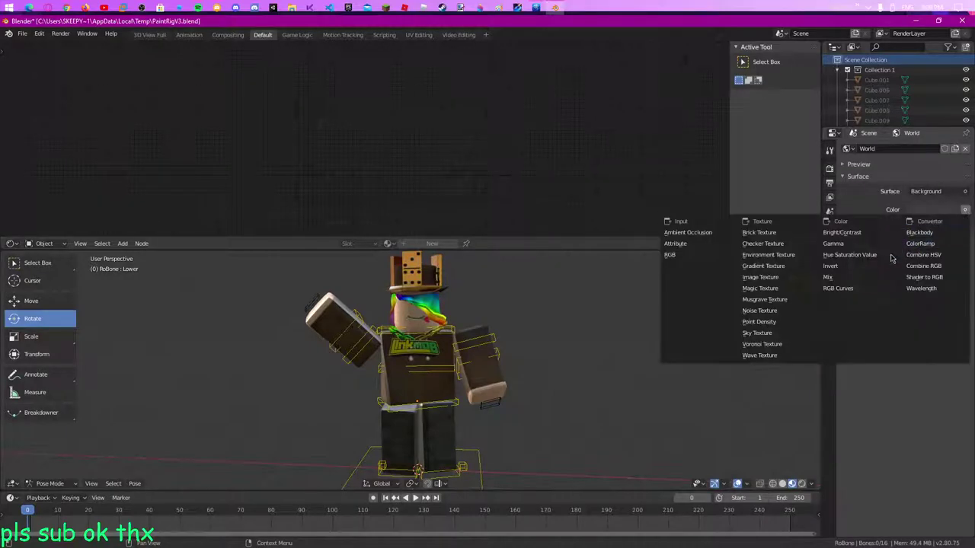
click(777, 259)
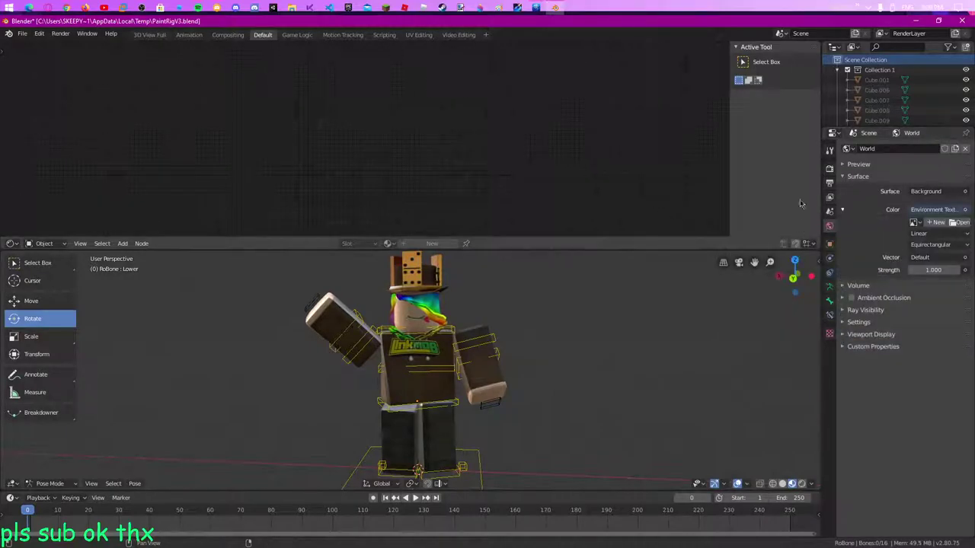
click(961, 222)
click(940, 60)
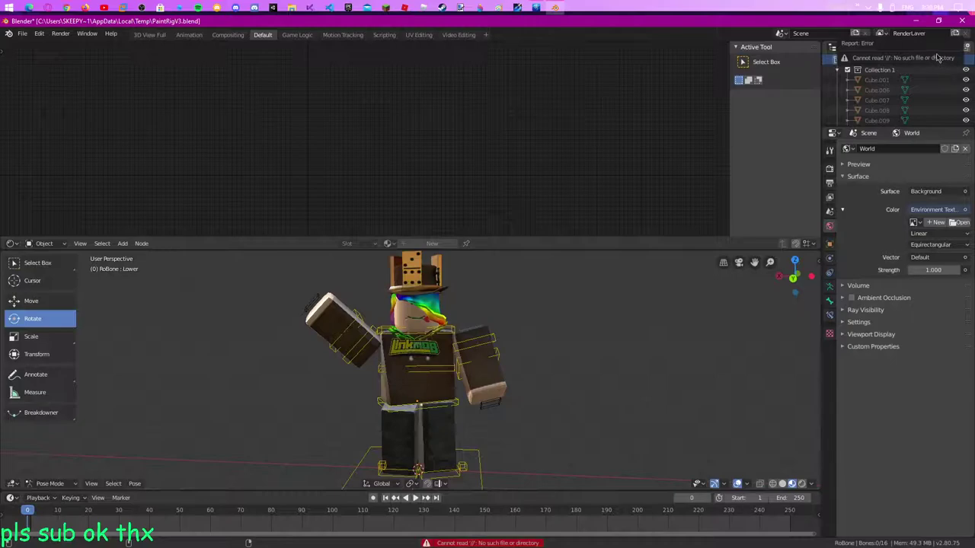
Filter the Downloads folder by 'aba' and load abandoned_pathway_1k.hdr into the Environment Texture.
click(954, 224)
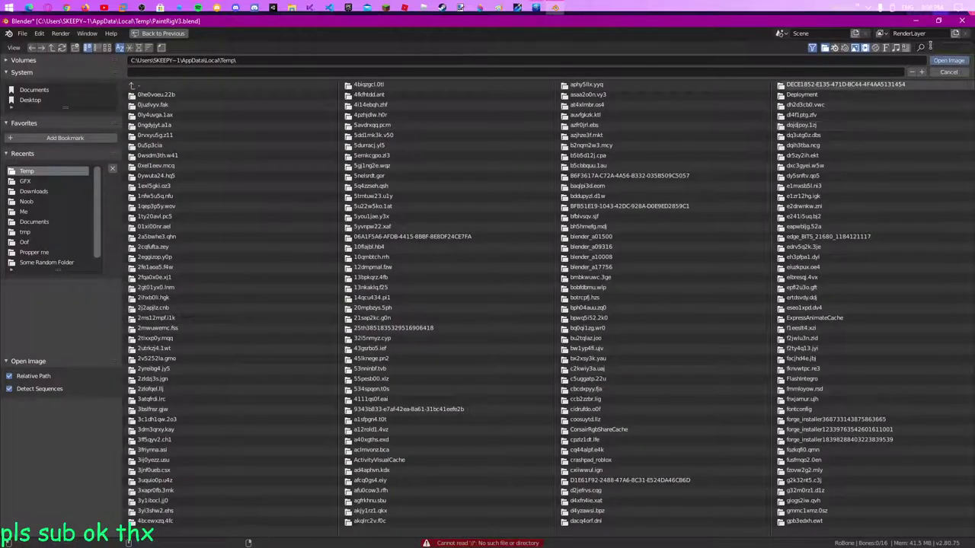
click(944, 47)
text(abs)
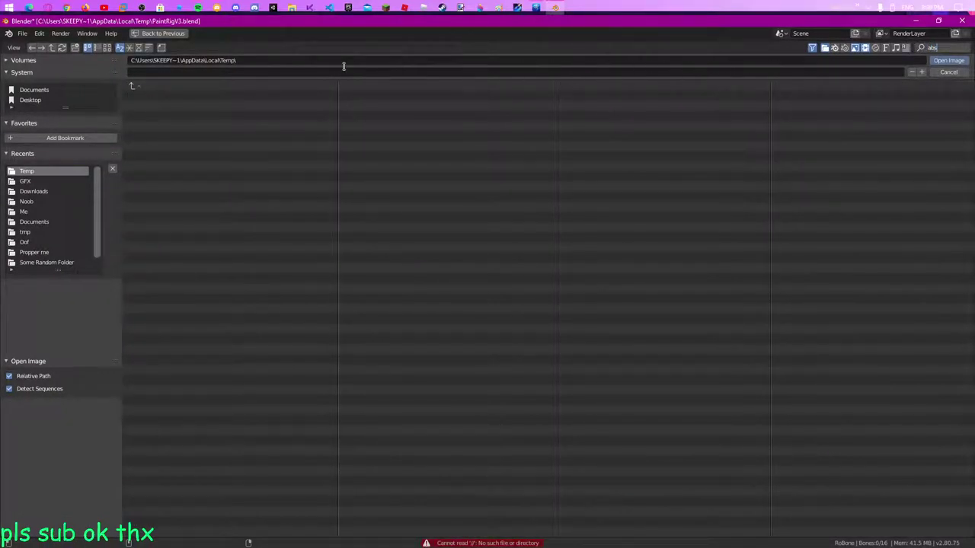
key(BackSpace)
key(BackSpace)
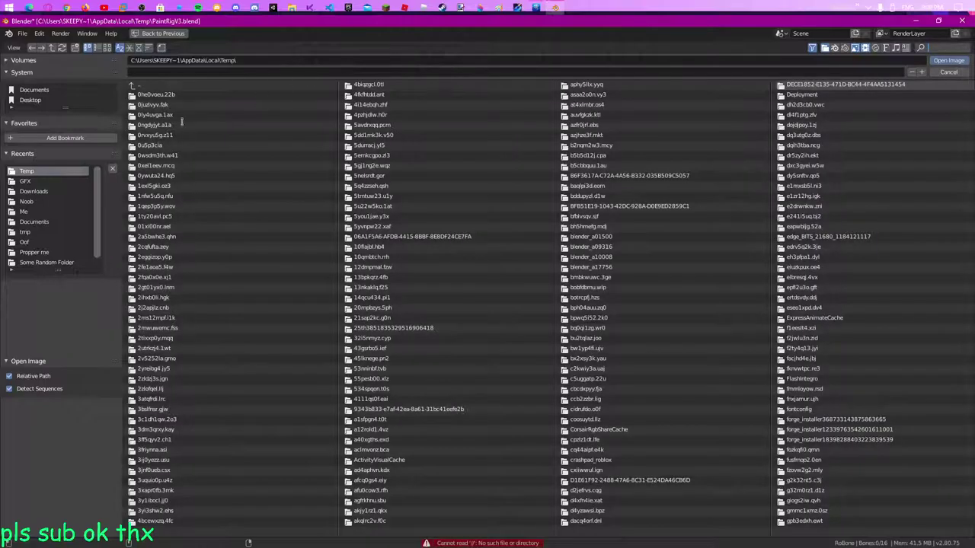
click(52, 191)
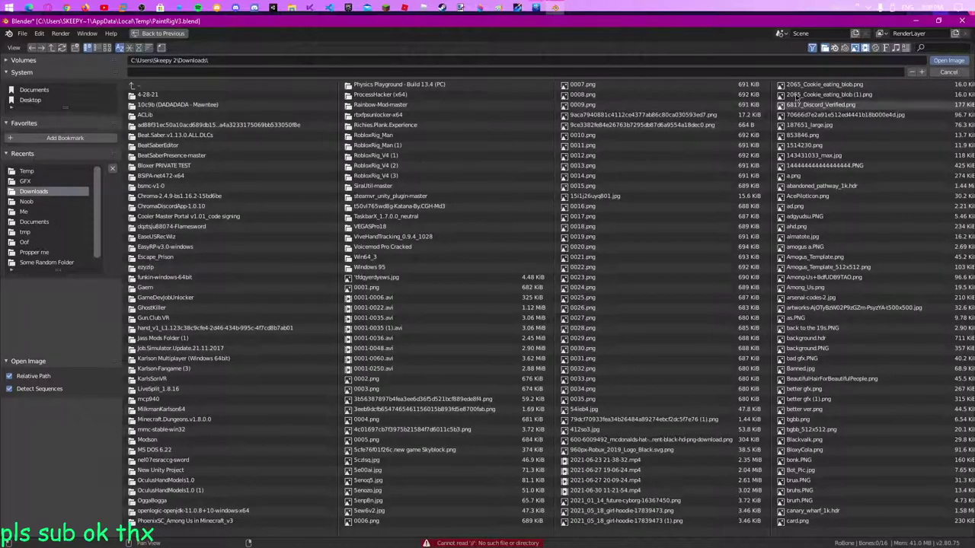
click(950, 48)
text(aba)
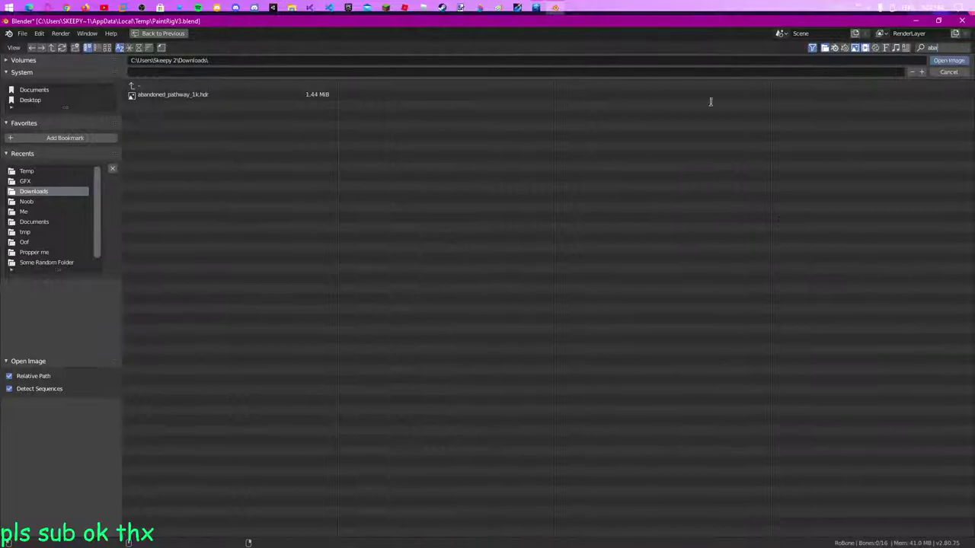
click(335, 96)
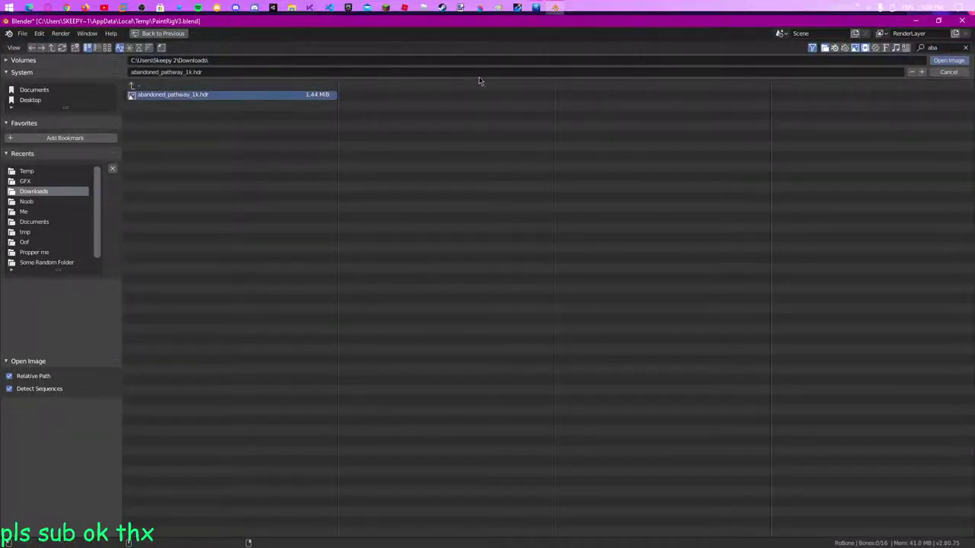
click(948, 61)
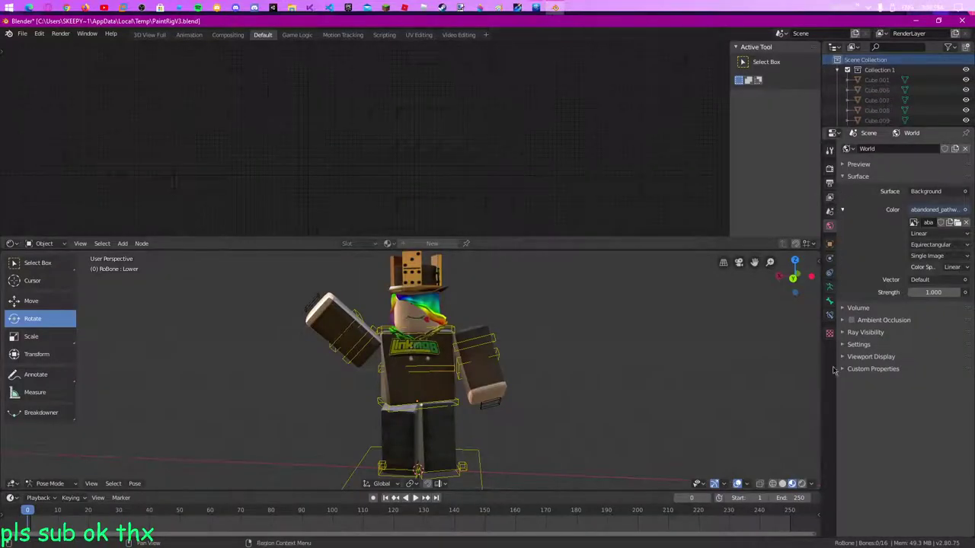
Switch the viewport to Rendered shading and tick Film > Transparent in Render Properties.
click(801, 484)
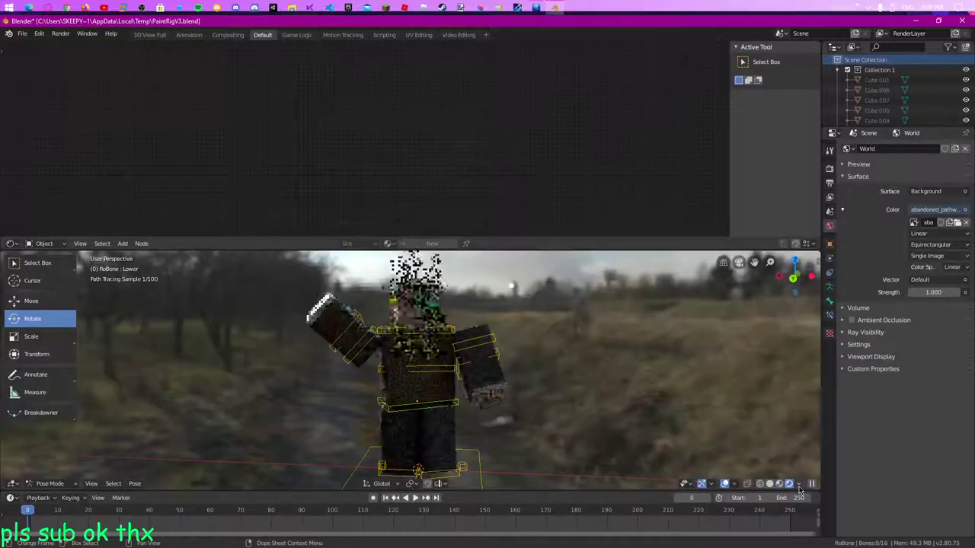
click(829, 169)
click(866, 317)
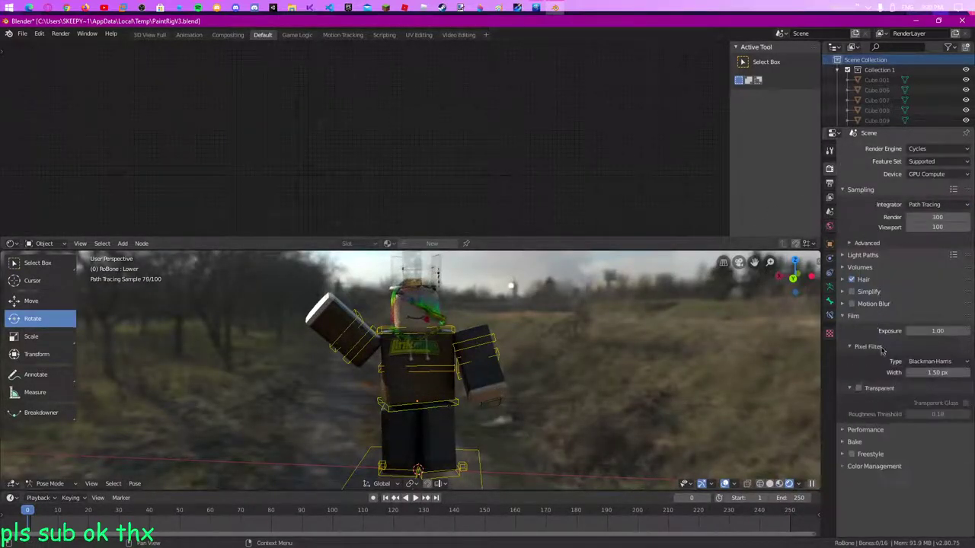
click(868, 395)
scroll(587, 289, up, 2)
scroll(587, 290, down, 3)
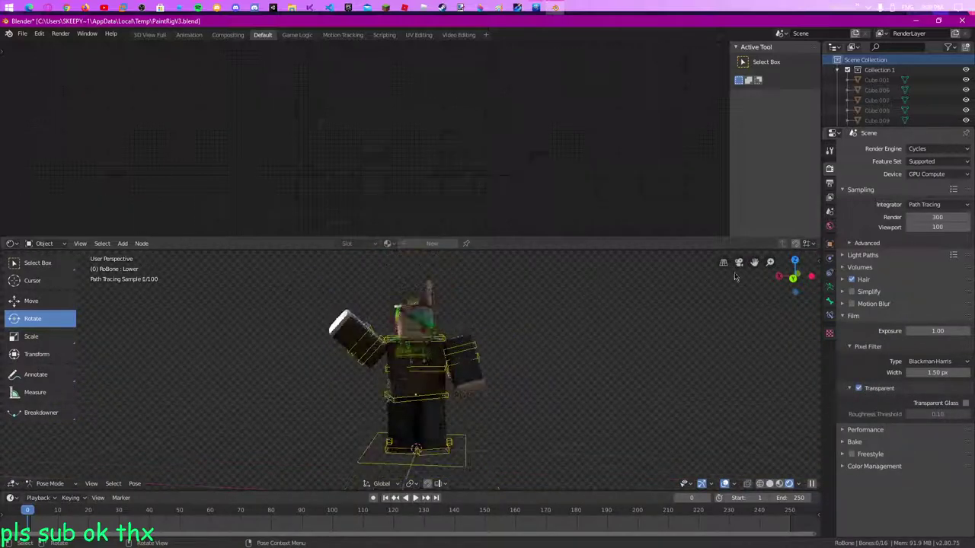
scroll(774, 274, up, 1)
scroll(771, 280, up, 1)
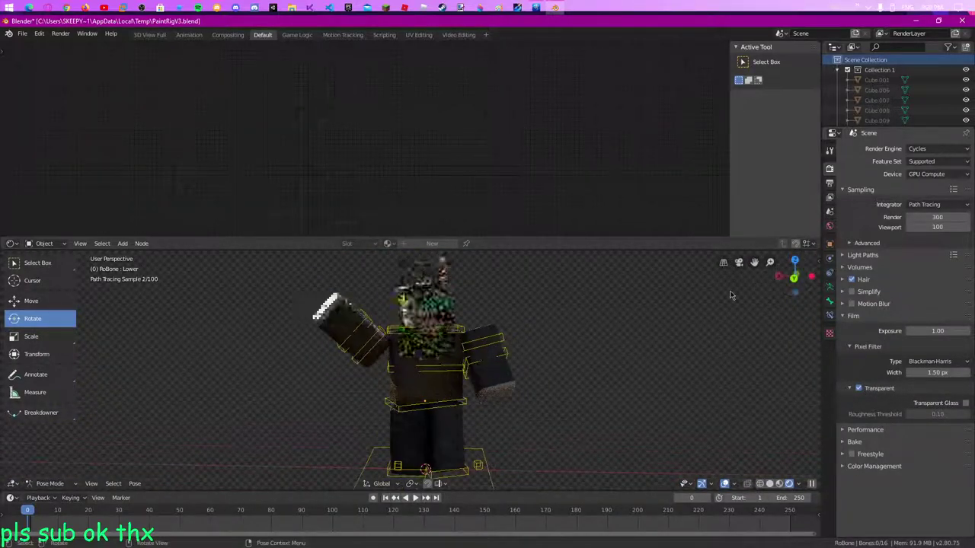
drag(771, 282, 666, 295)
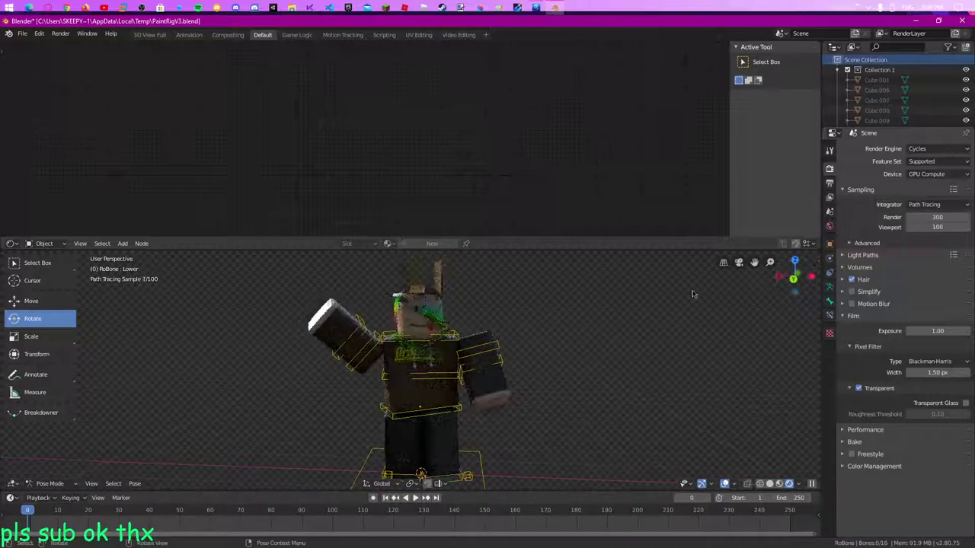
scroll(666, 295, up, 1)
key(super)
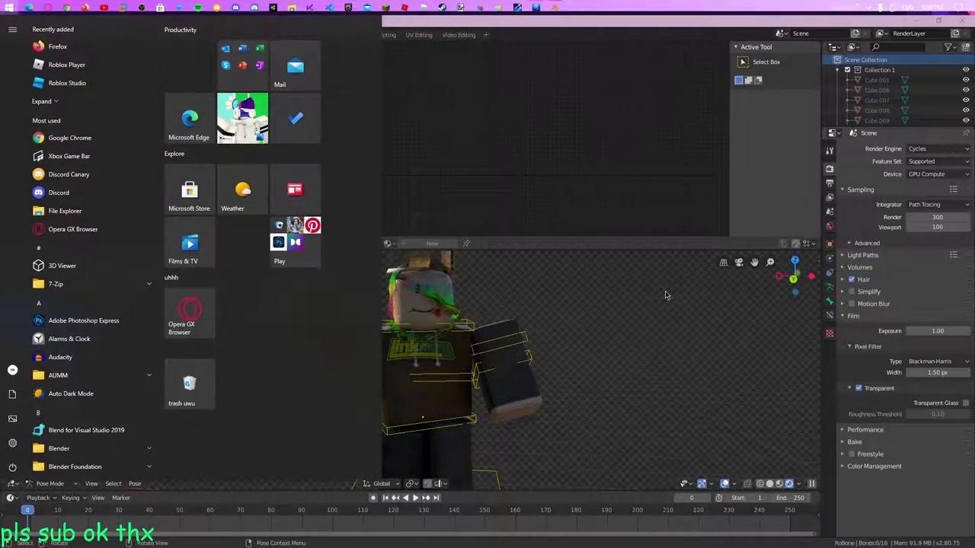
text(the h)
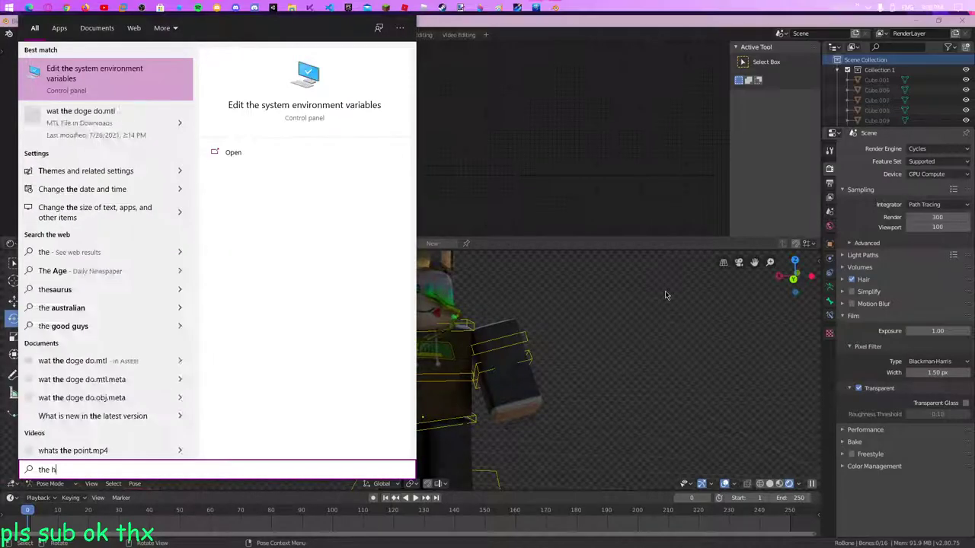
text(ats going)
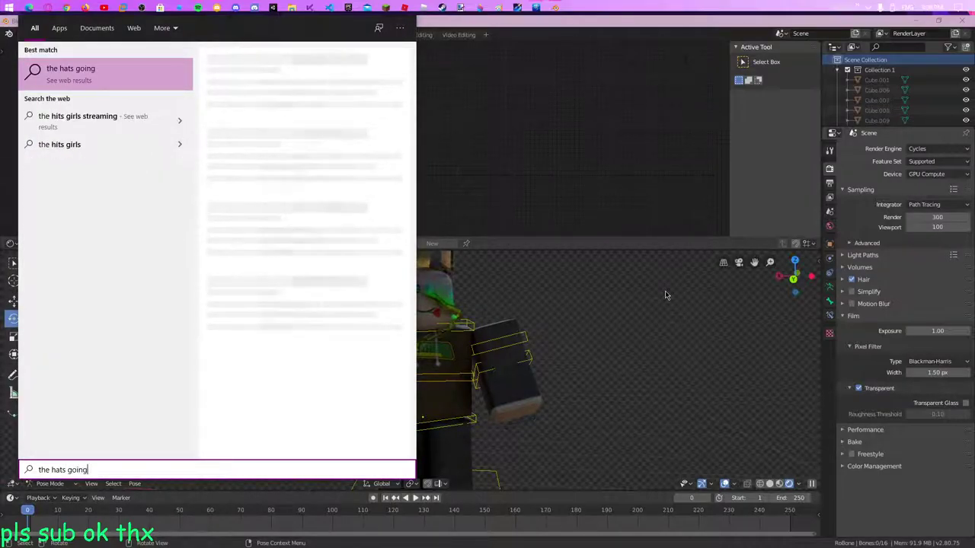
text( transpa)
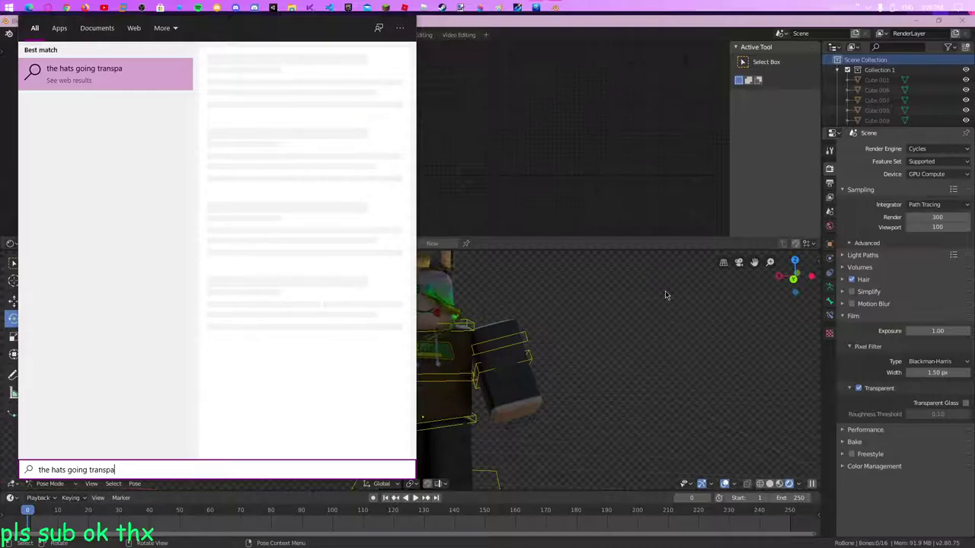
text(ent is)
text( a commen)
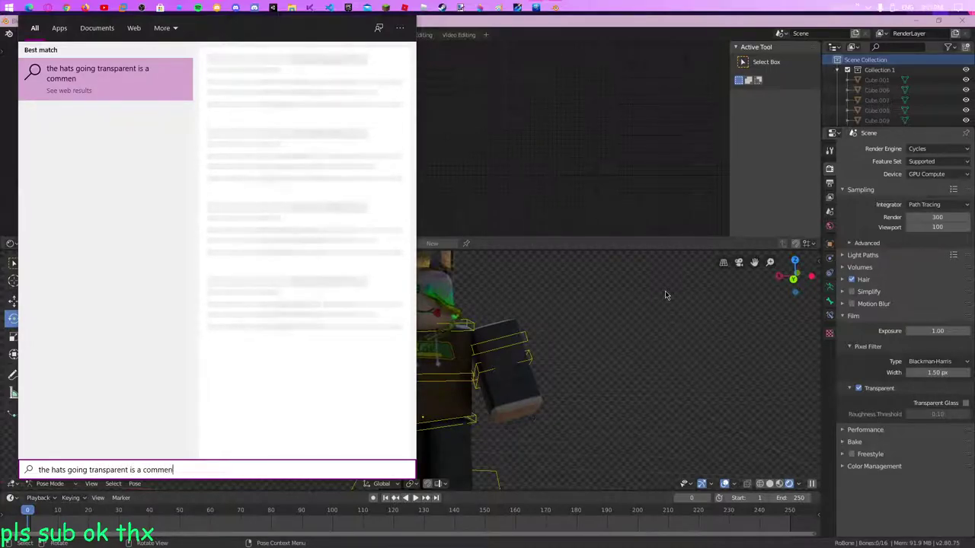
text(n)
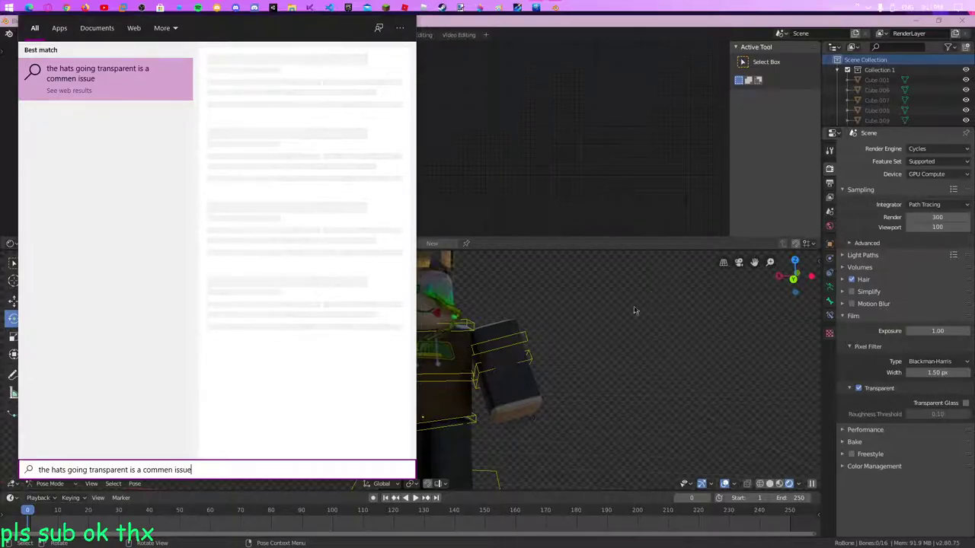
click(634, 309)
key(super)
text(t)
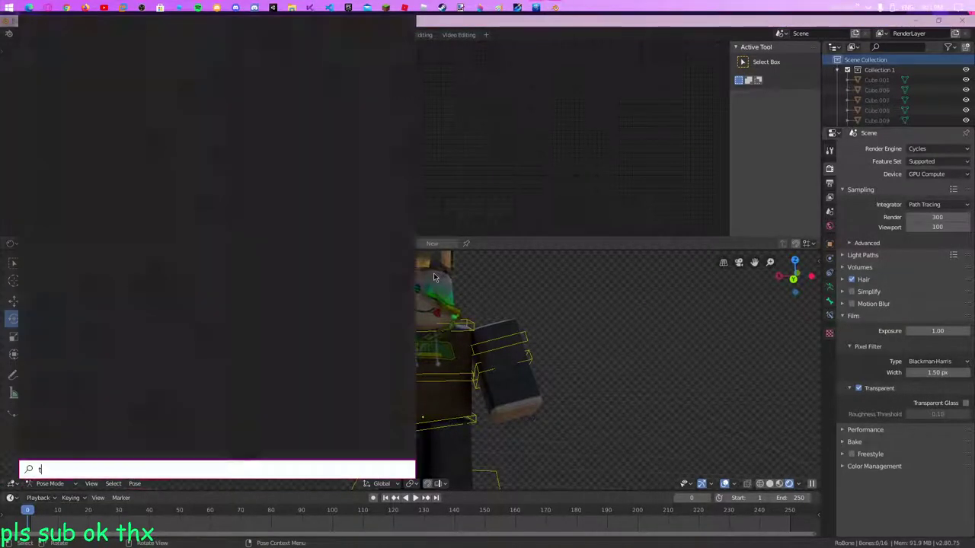
text(o fix it do th)
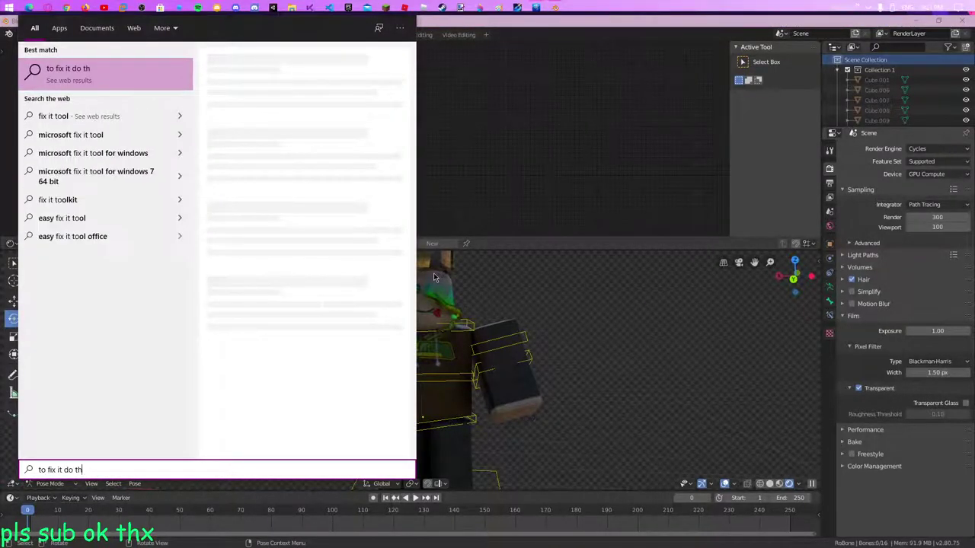
text(ese steps)
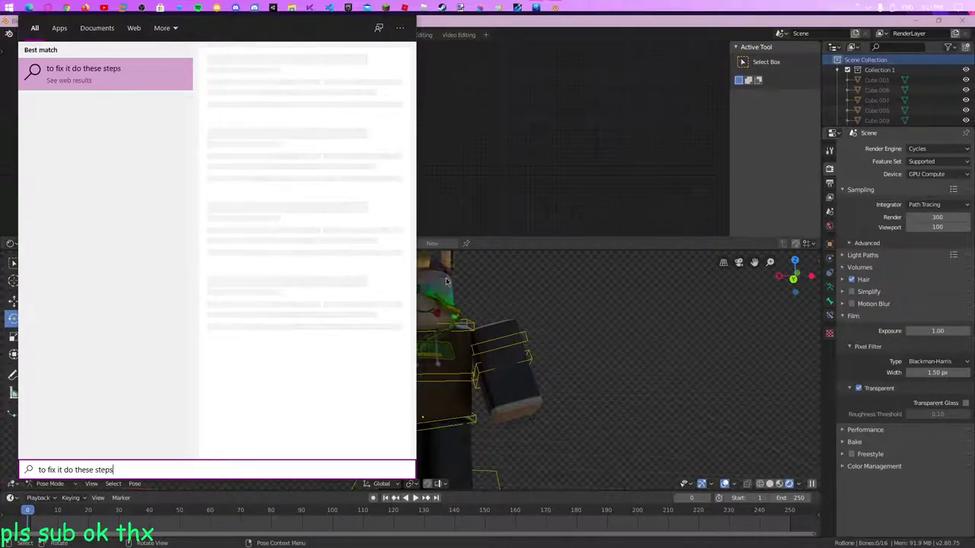
click(446, 277)
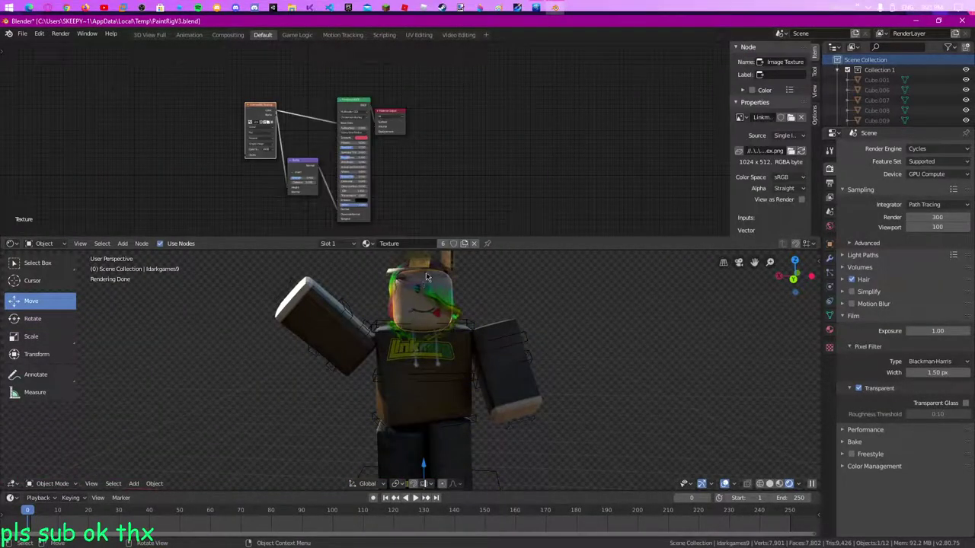
Inspect the hat's materials in the Shader Editor, trying Handle2Mtl and Handle3Mtl and rewiring texture links.
scroll(390, 169, down, 1)
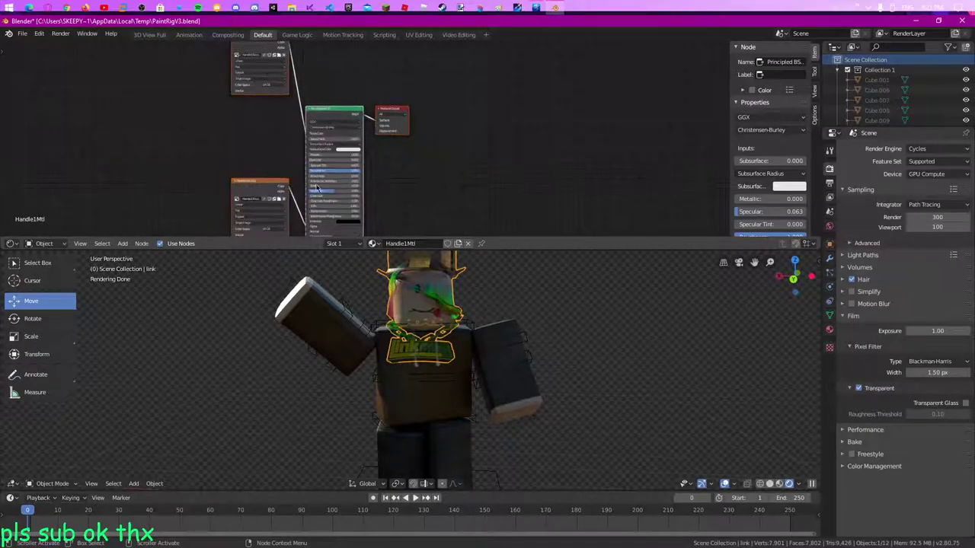
click(308, 228)
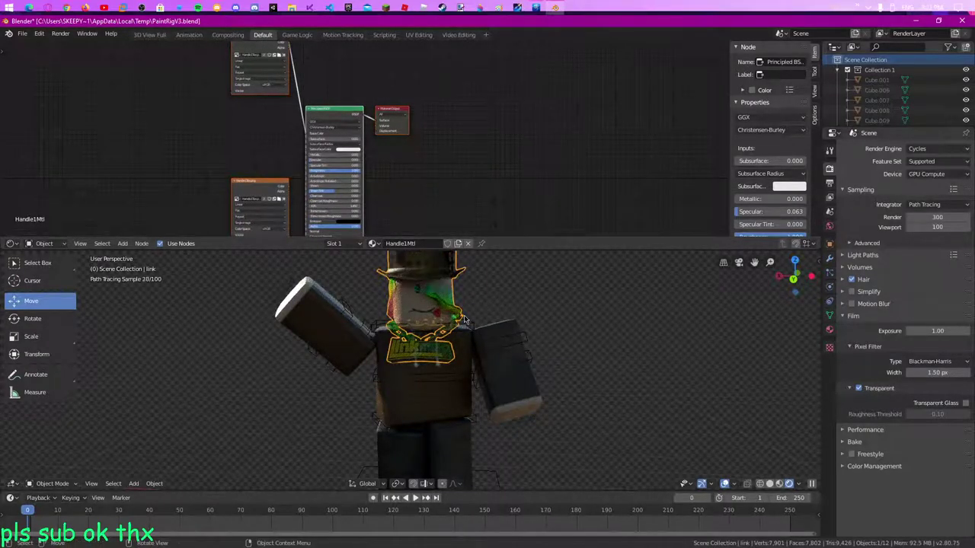
click(373, 243)
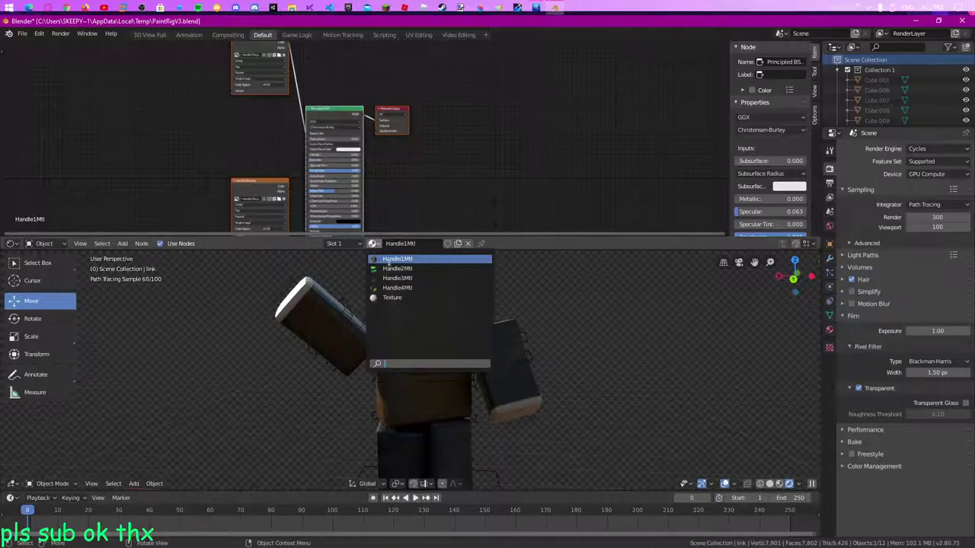
click(395, 271)
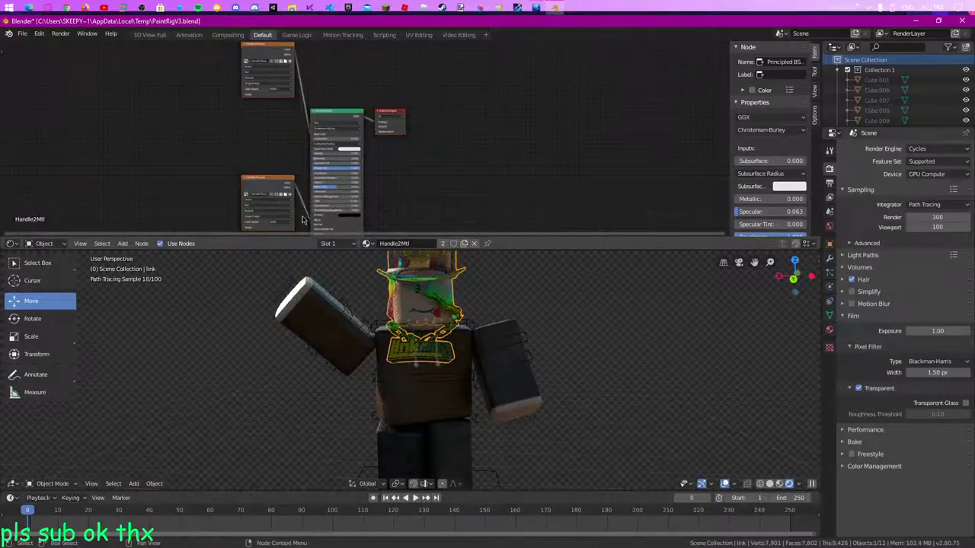
drag(312, 225, 313, 223)
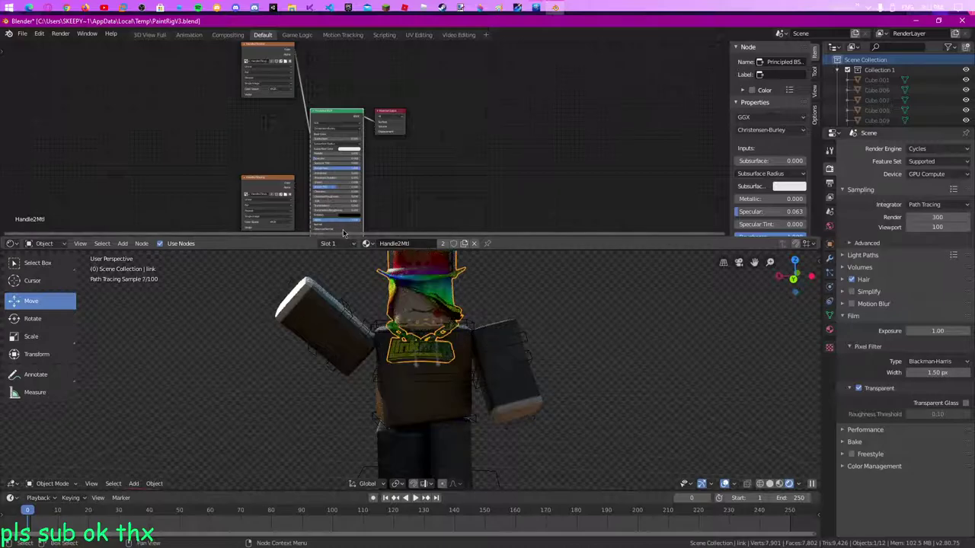
click(367, 244)
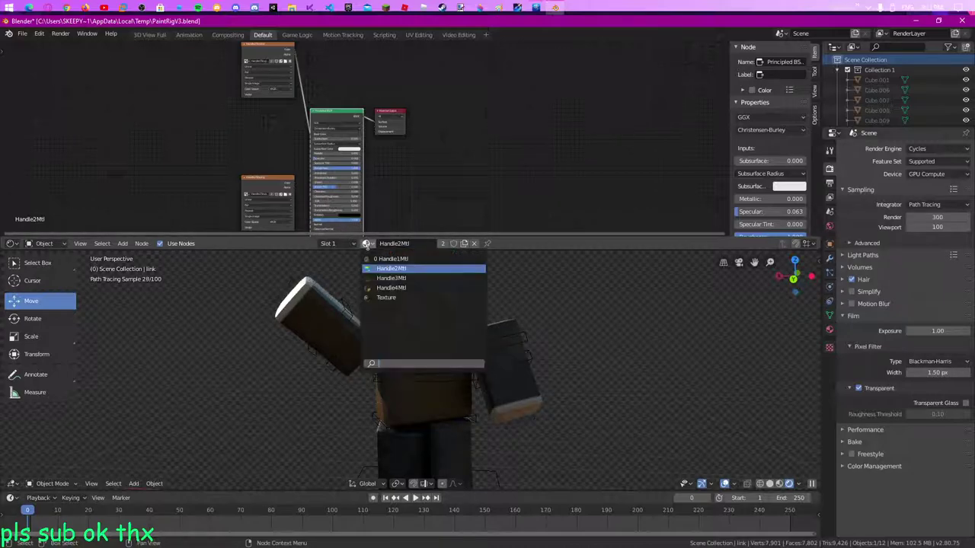
click(401, 278)
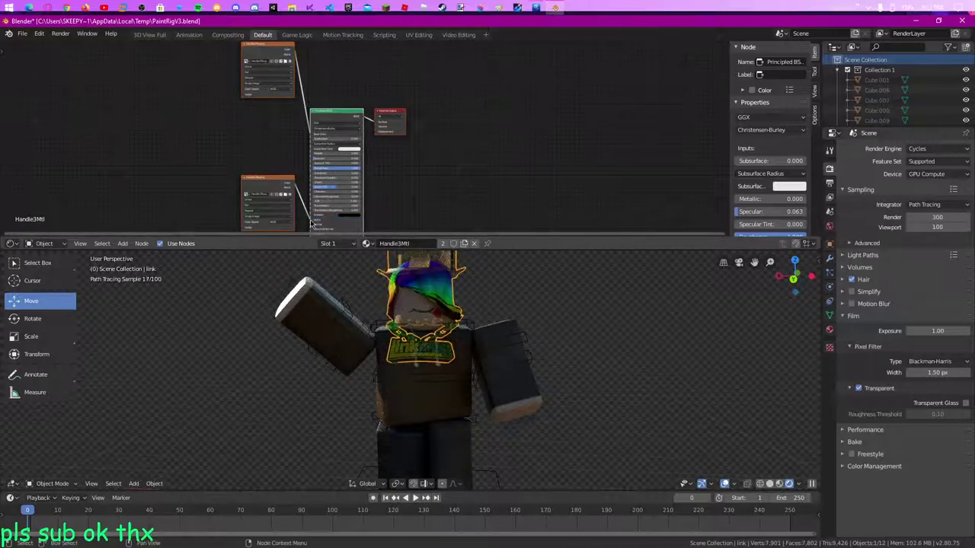
drag(312, 225, 360, 261)
Cycle the slot through Handle4Mtl, Texture and Handle1Mtl, restore Handle2Mtl, and collapse the Shader Editor.
click(367, 243)
click(401, 288)
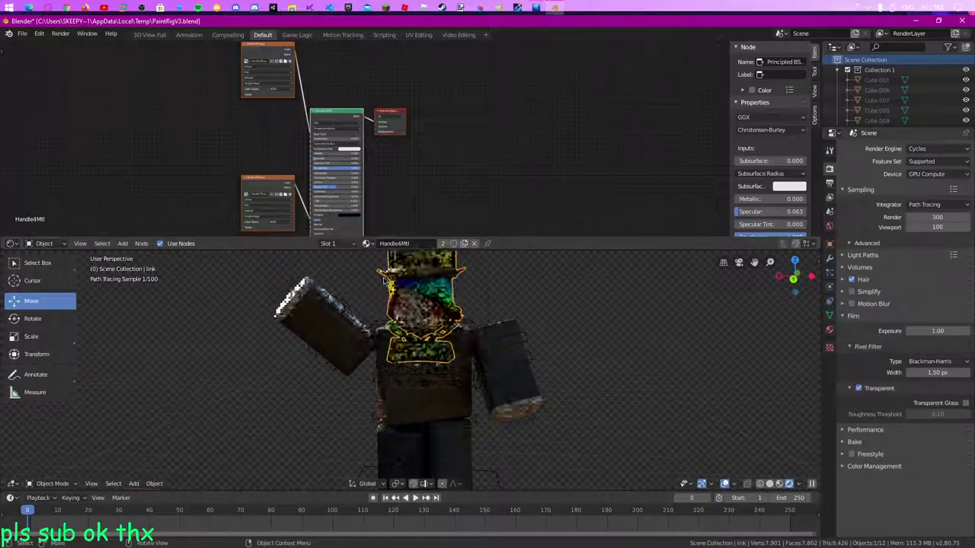
drag(312, 222, 358, 228)
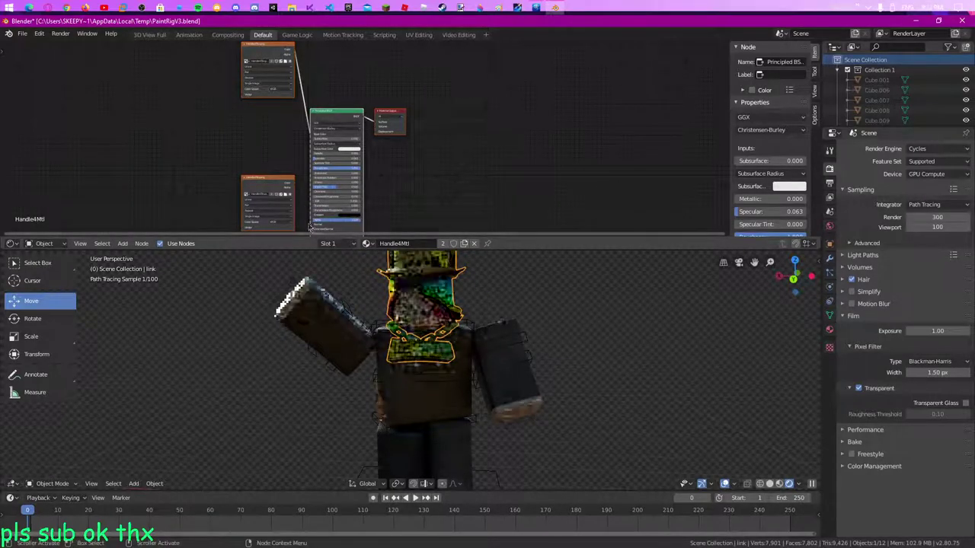
click(366, 243)
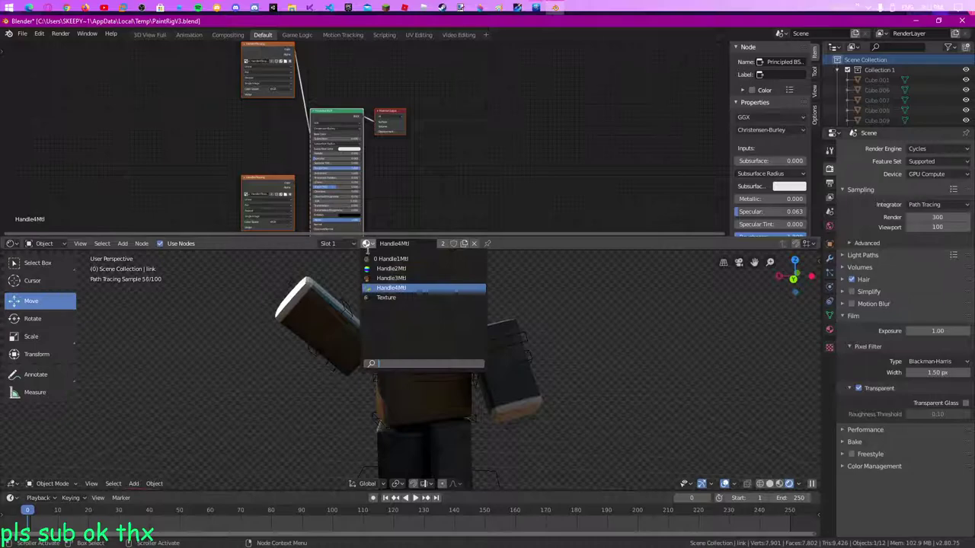
click(397, 298)
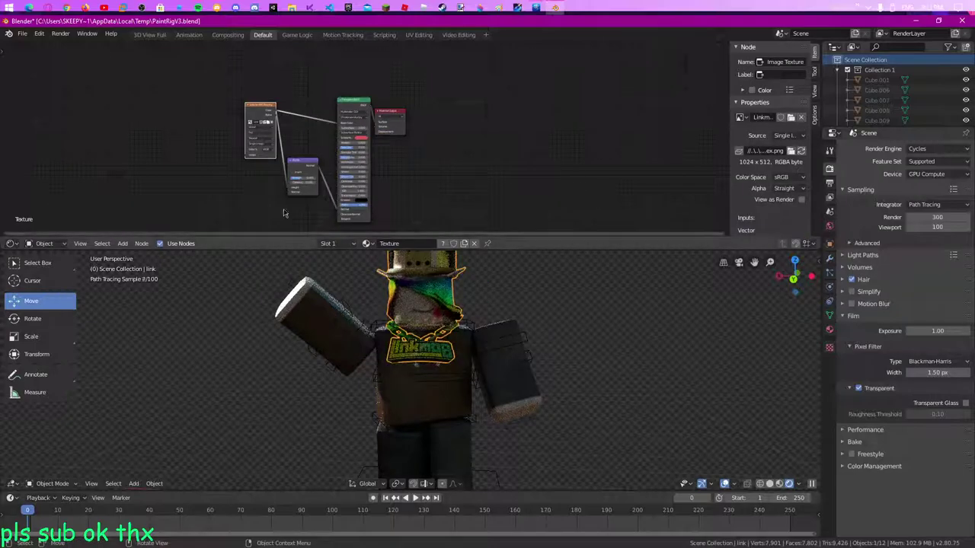
click(366, 243)
click(401, 260)
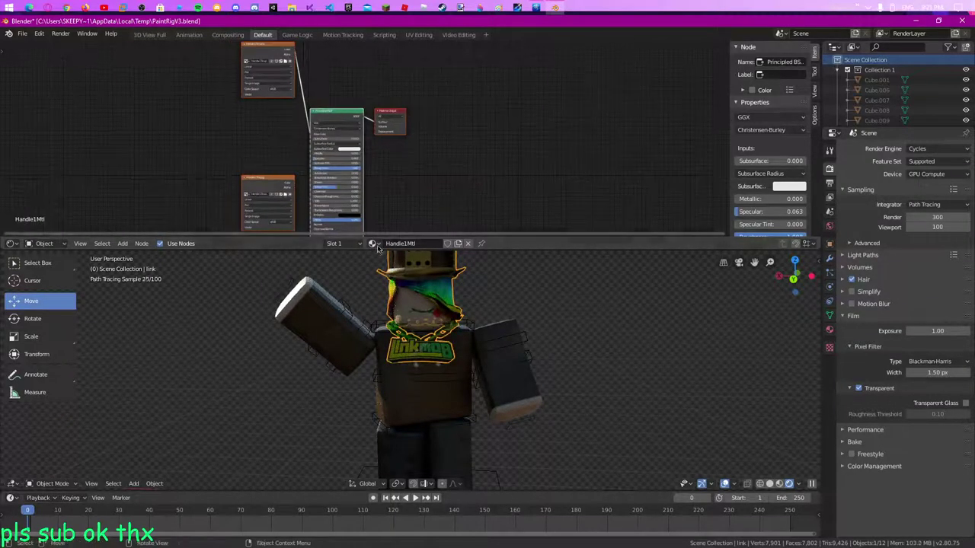
click(373, 243)
click(412, 268)
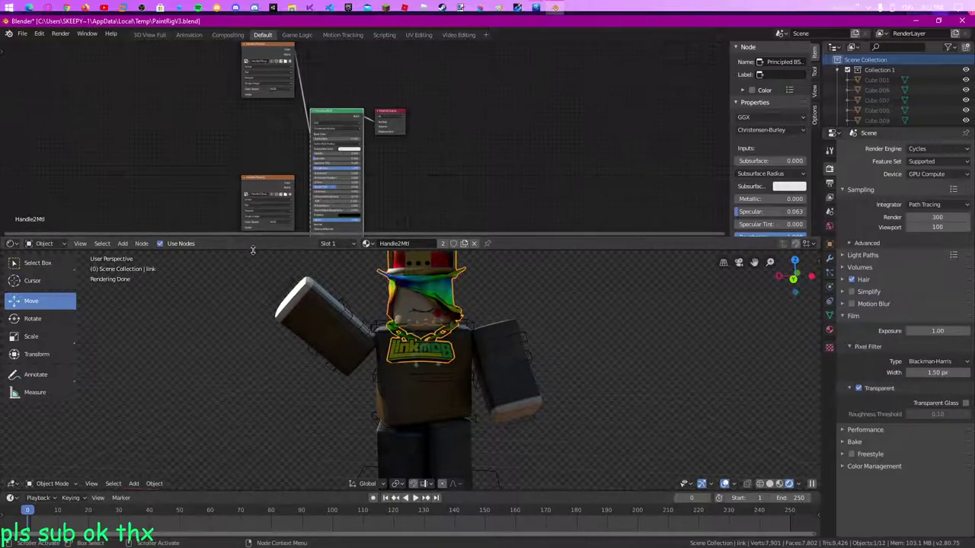
drag(253, 249, 255, 44)
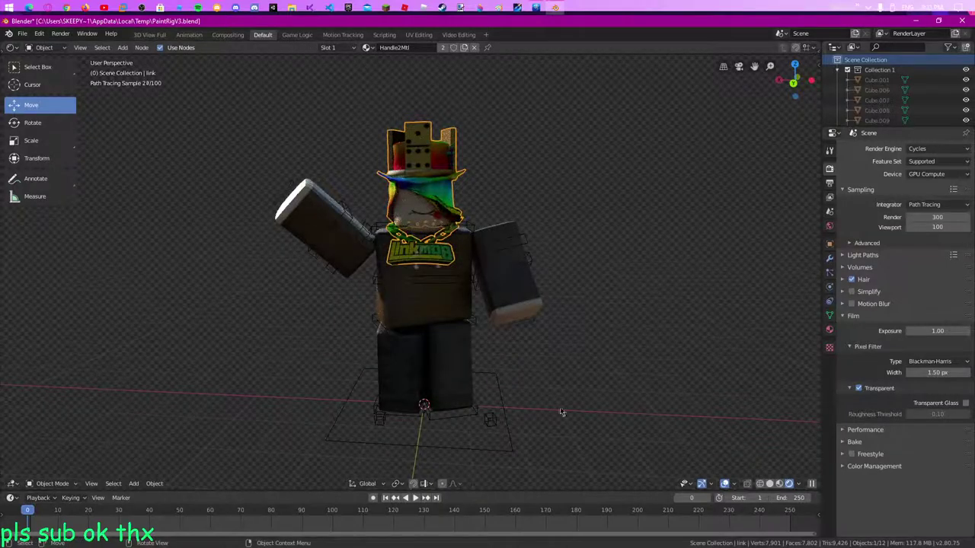
Switch to Material Preview shading, then type a 'to render follow these' note in Windows Search and dismiss it.
click(779, 483)
key(super)
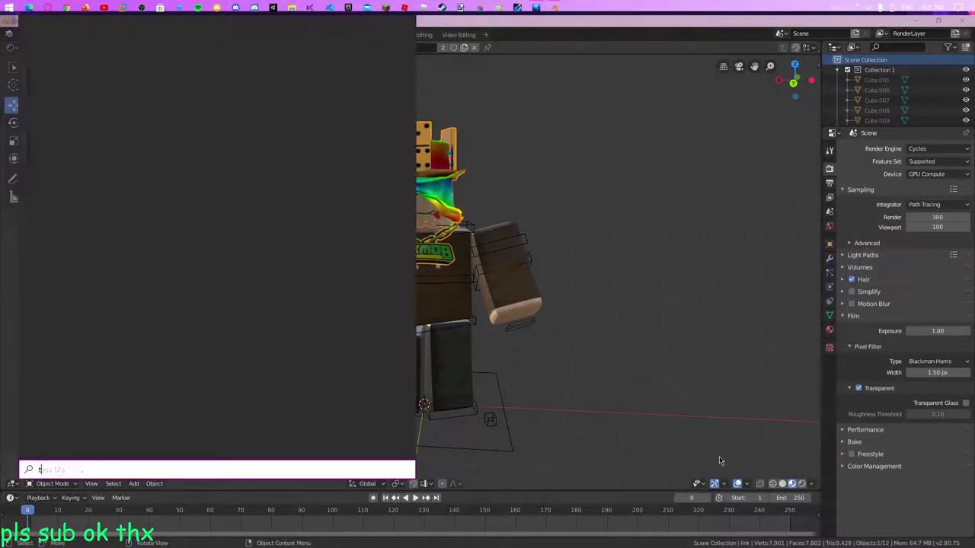
text(too)
key(BackSpace)
text(e)
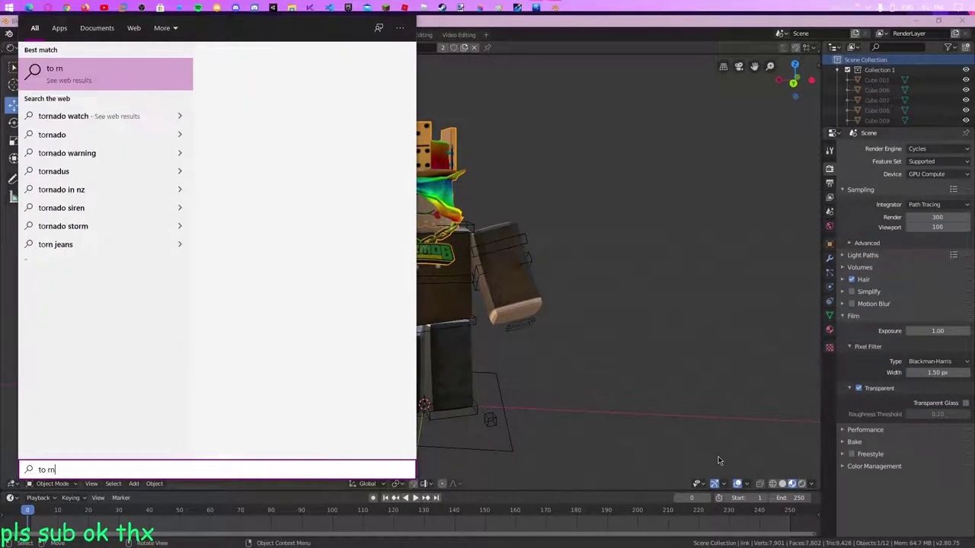
text( follow thes)
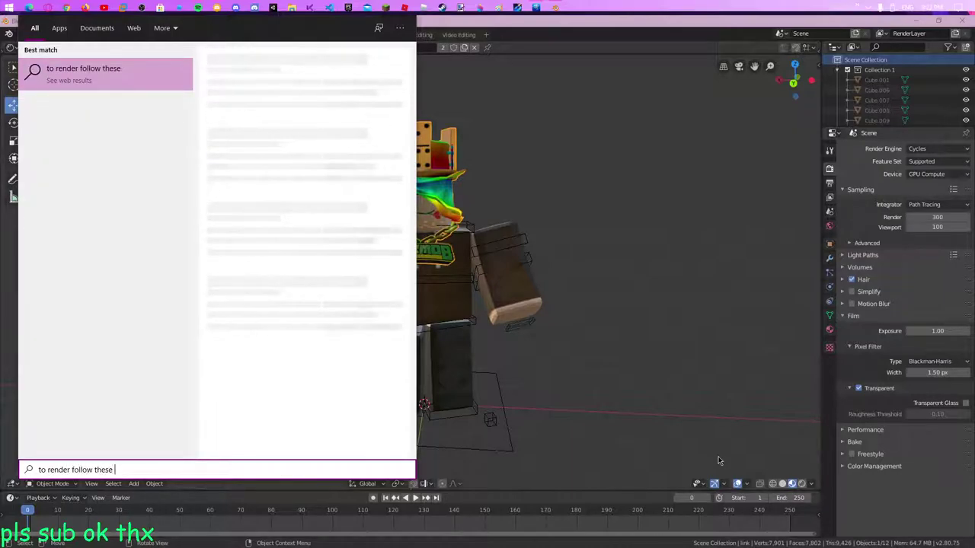
text( eps)
key(Escape)
key(Escape)
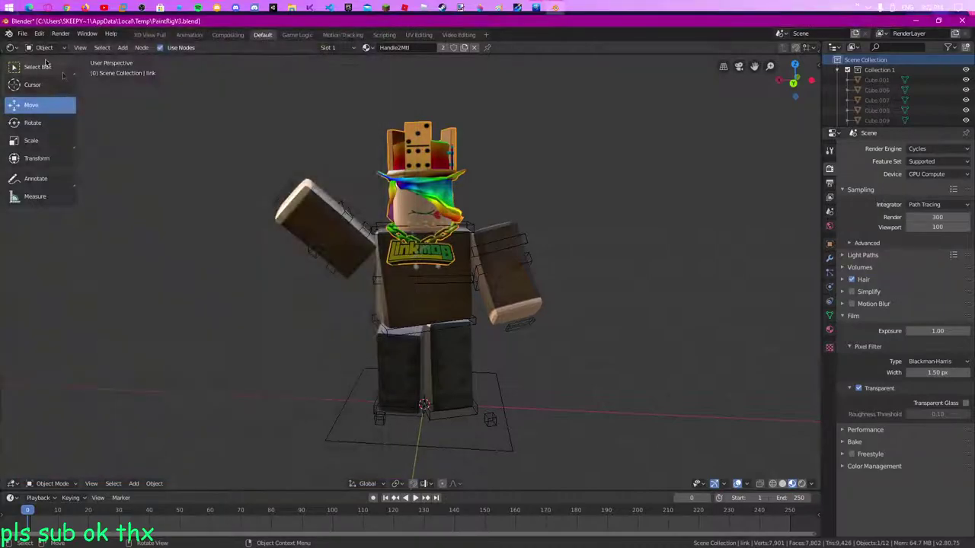
click(36, 34)
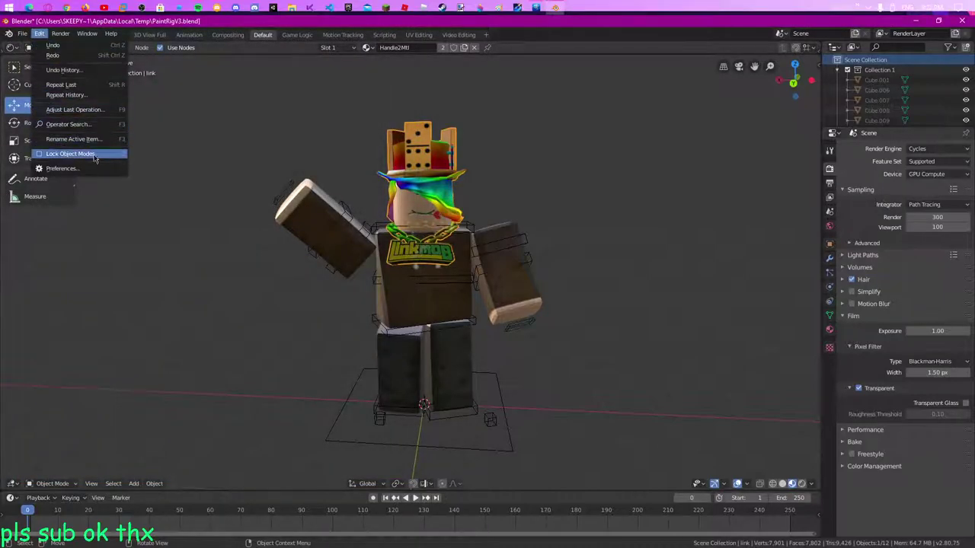
click(102, 168)
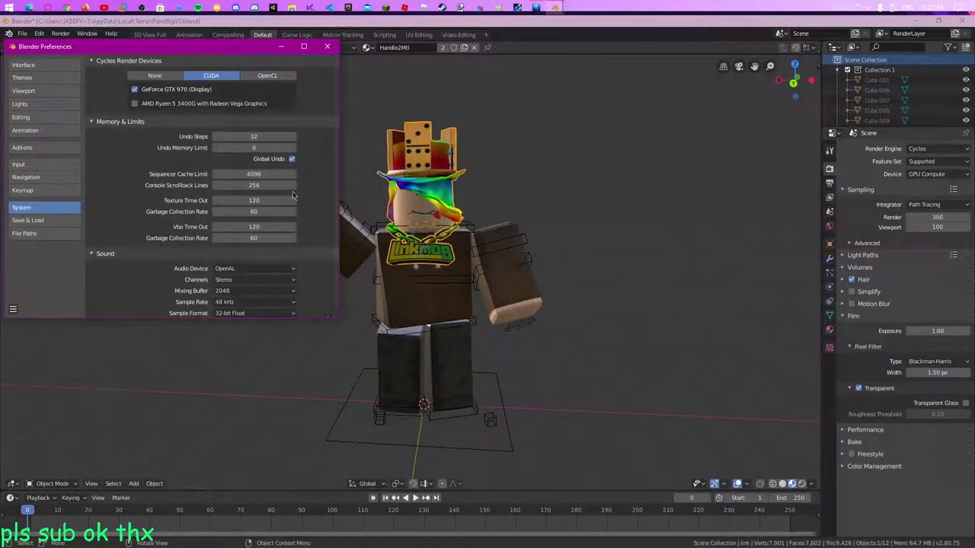
key(super)
text(MAKE SU)
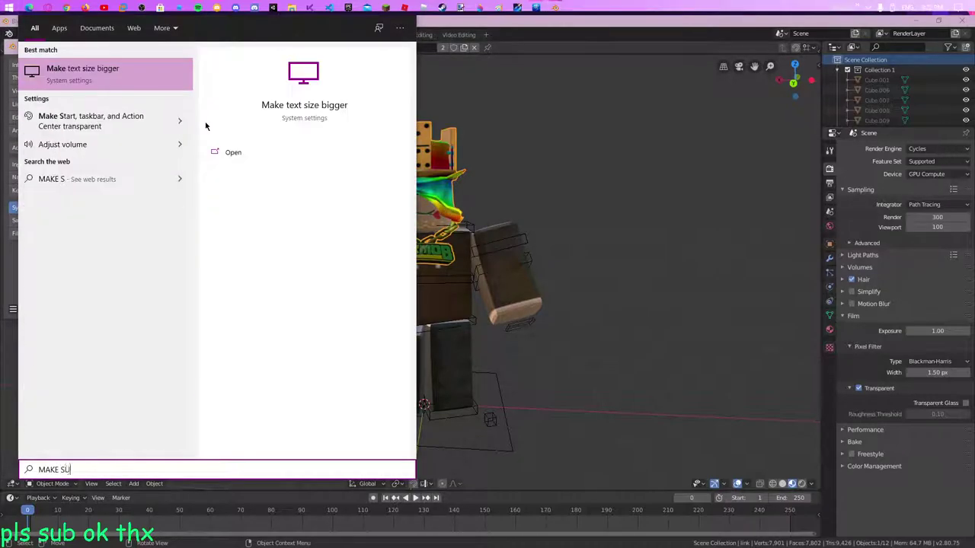
text(RE ITS YOUR G)
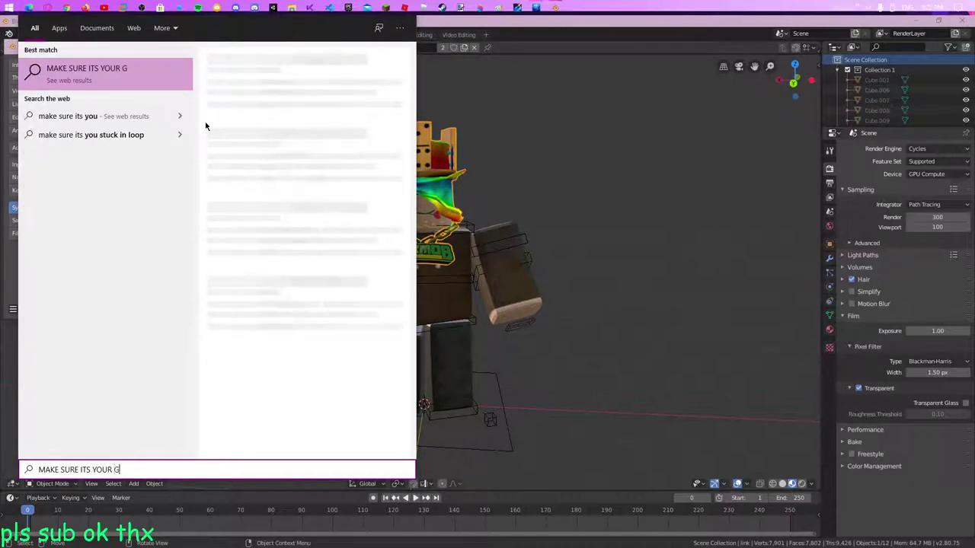
text(PU)
key(Escape)
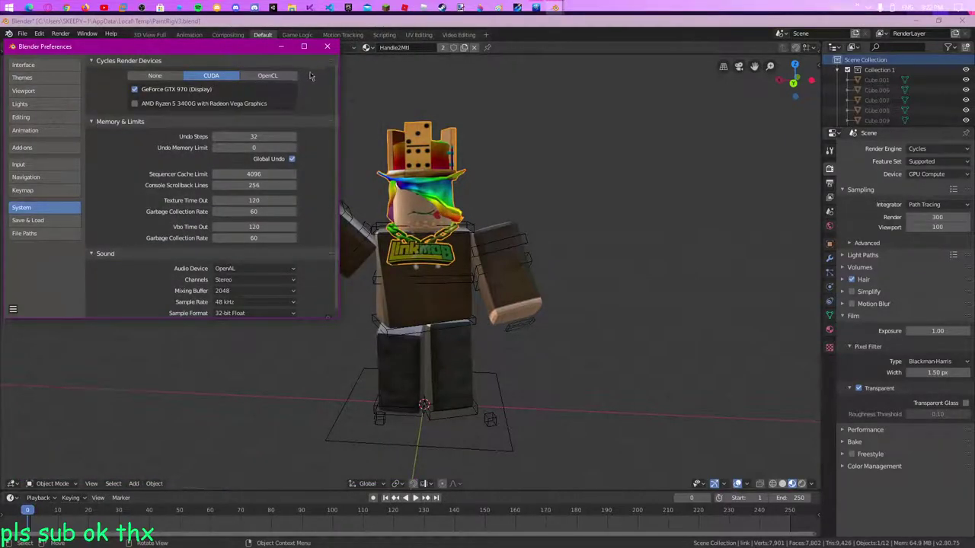
click(157, 76)
click(267, 76)
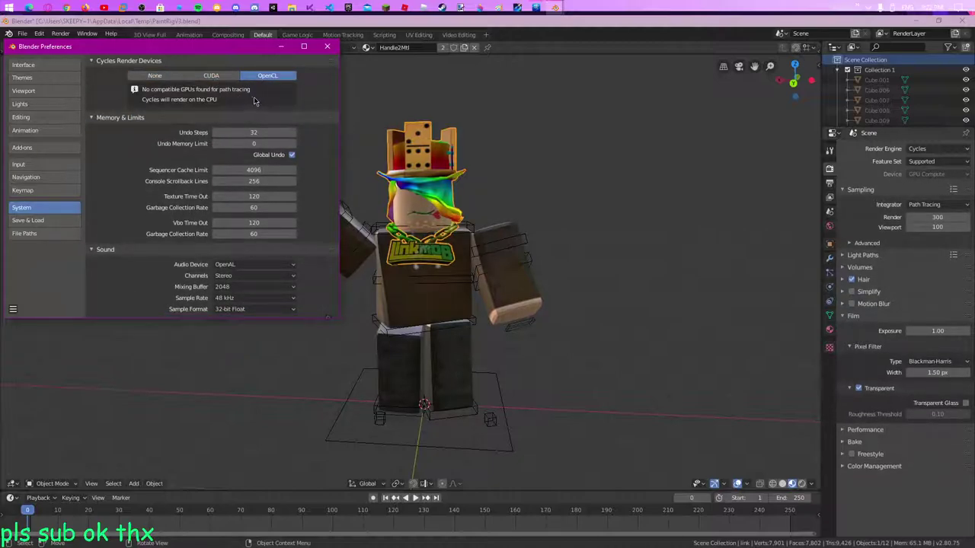
click(227, 77)
click(267, 76)
click(211, 76)
click(329, 47)
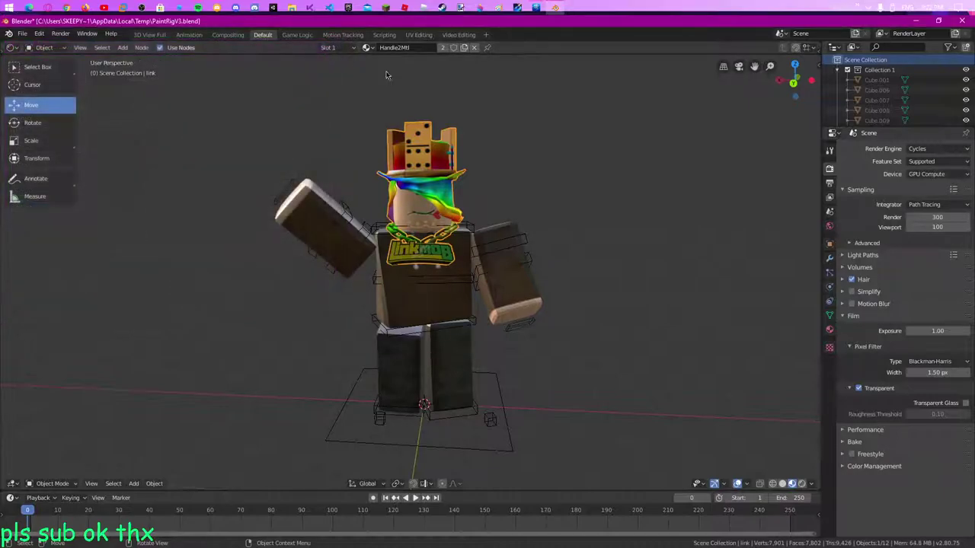
click(939, 174)
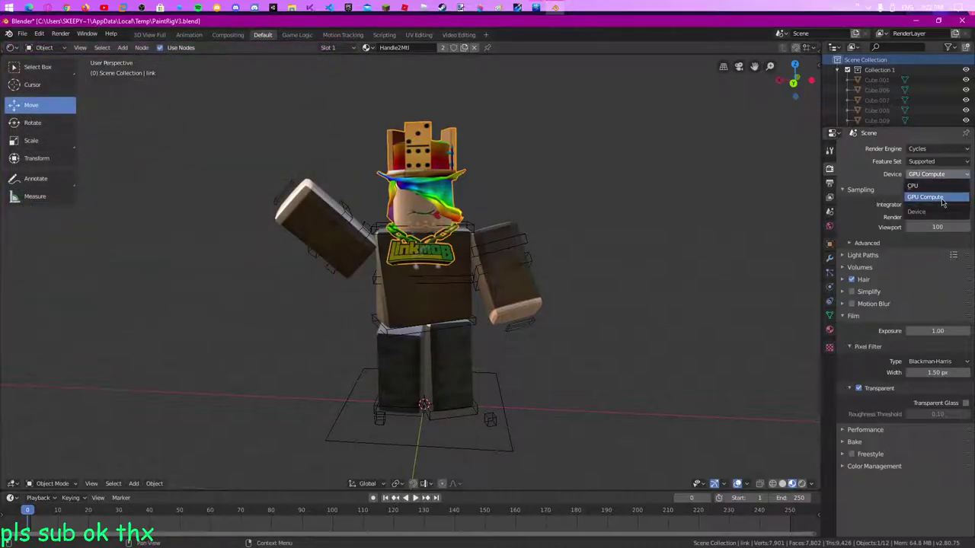
click(943, 198)
click(950, 162)
click(949, 180)
click(938, 161)
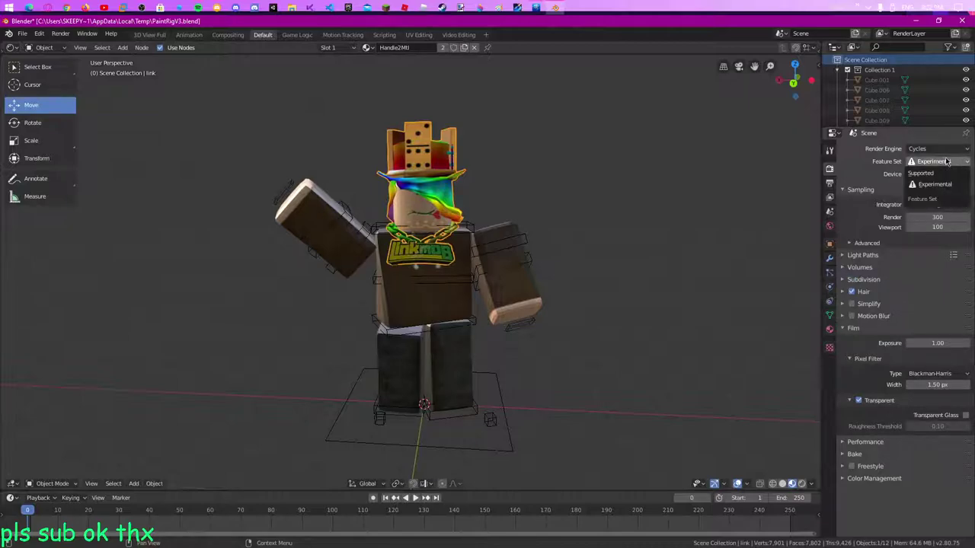
click(936, 173)
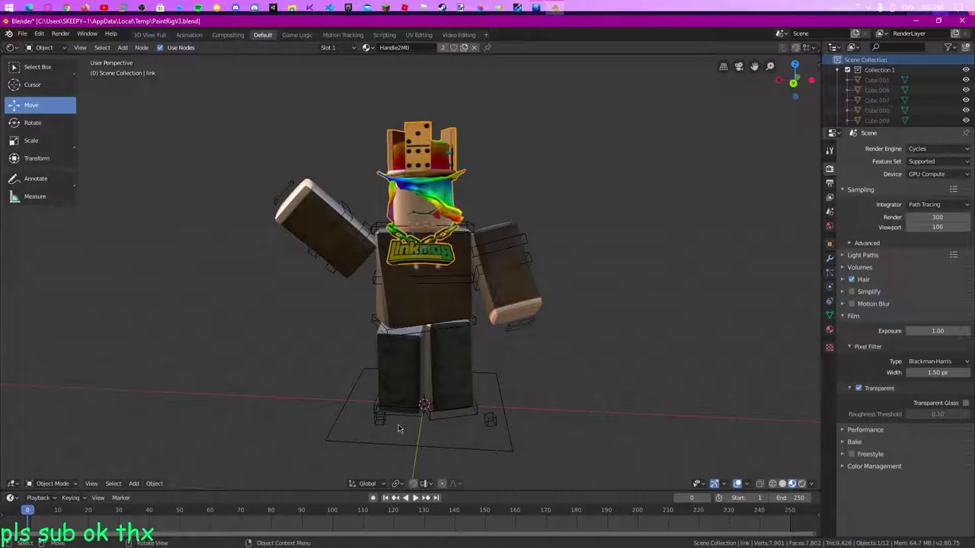
Type 'add a camera' and 'camera' notes in Windows Search, then dismiss it.
key(super)
text(add a ce)
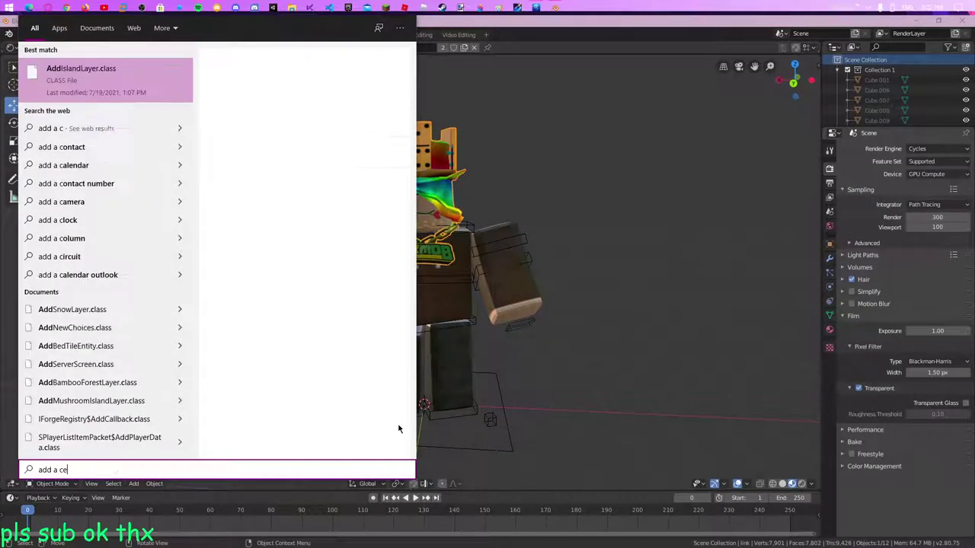
text(mra)
key(super)
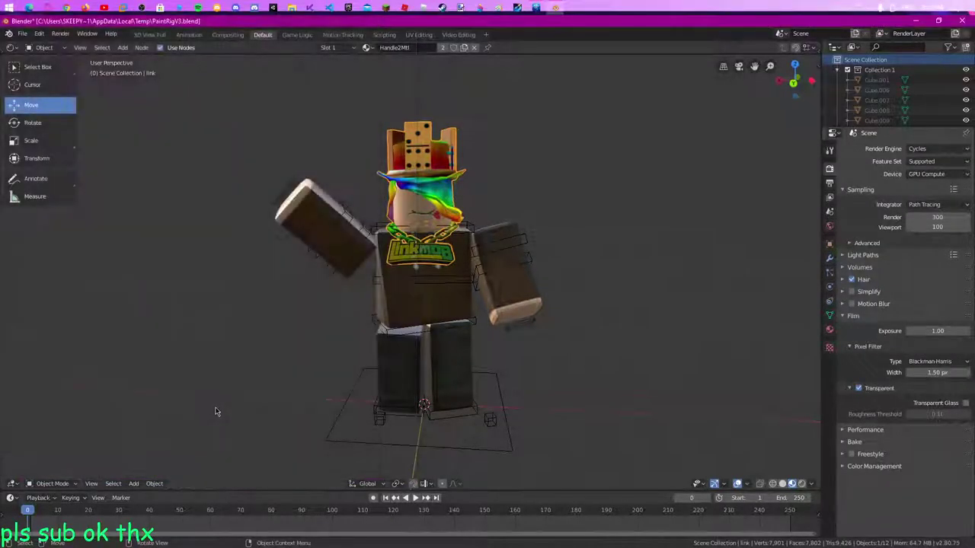
key(super)
text(camera)
key(Escape)
Add a camera to the scene and move it beside the character's chest.
click(134, 484)
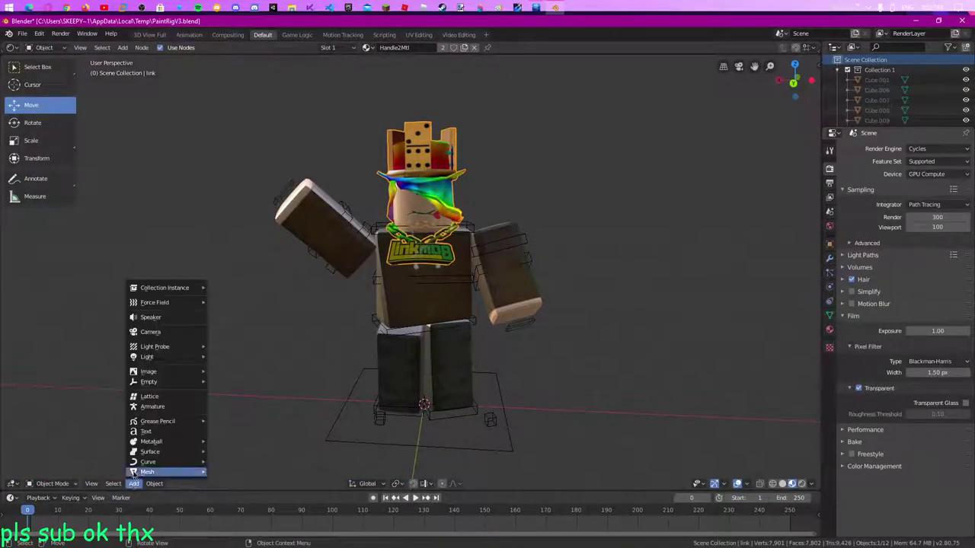
click(165, 332)
drag(426, 439, 424, 468)
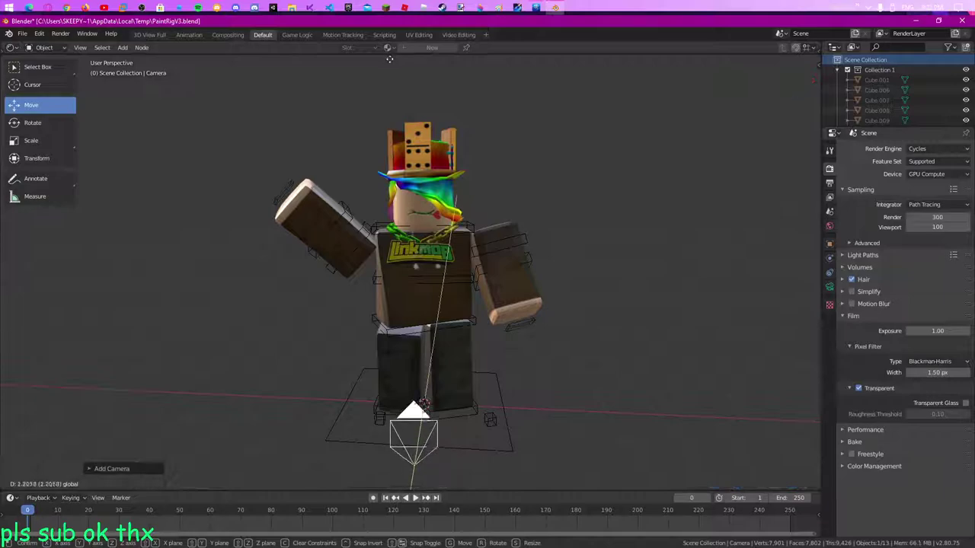
scroll(364, 232, down, 5)
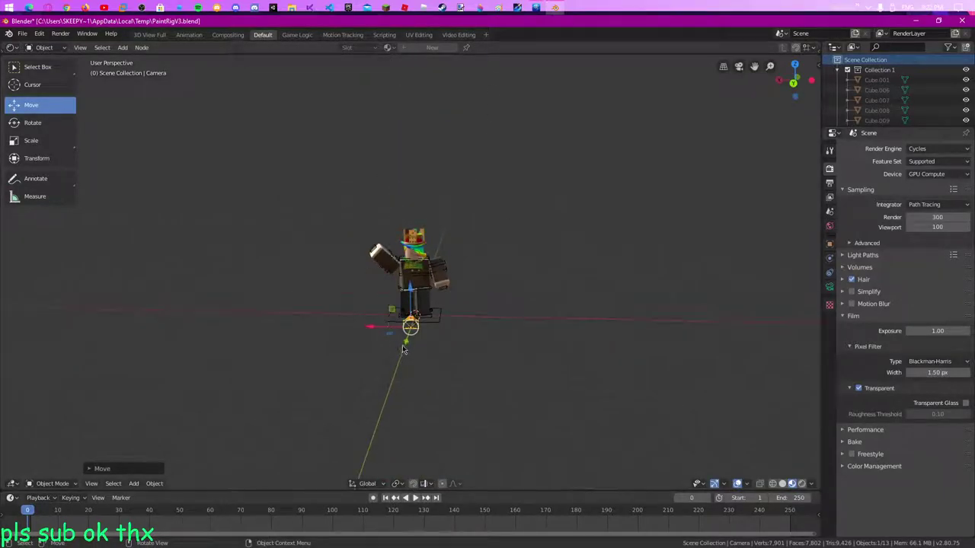
drag(403, 349, 372, 304)
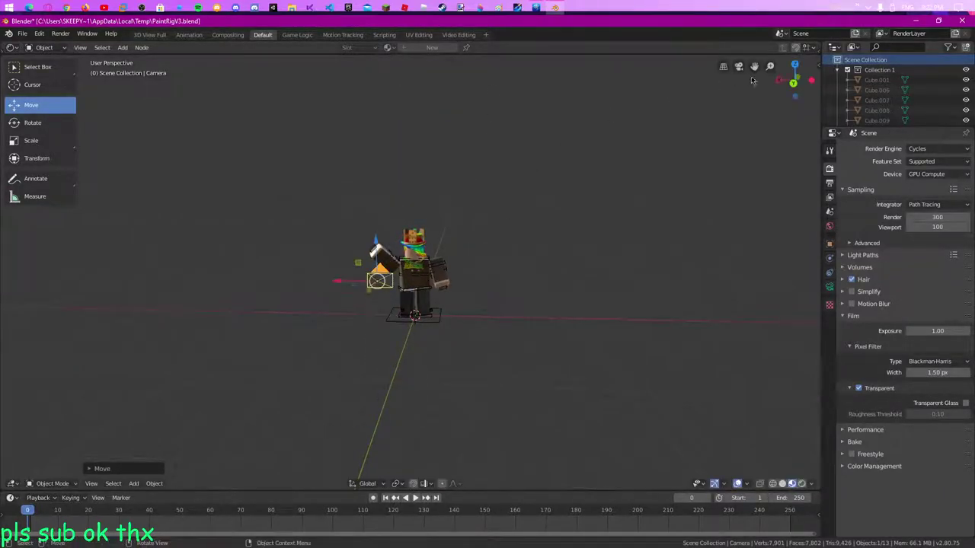
Check the camera view, move the camera further right, and recheck the character's framing.
click(737, 65)
click(738, 65)
drag(792, 80, 750, 122)
middle_drag(750, 122, 704, 253)
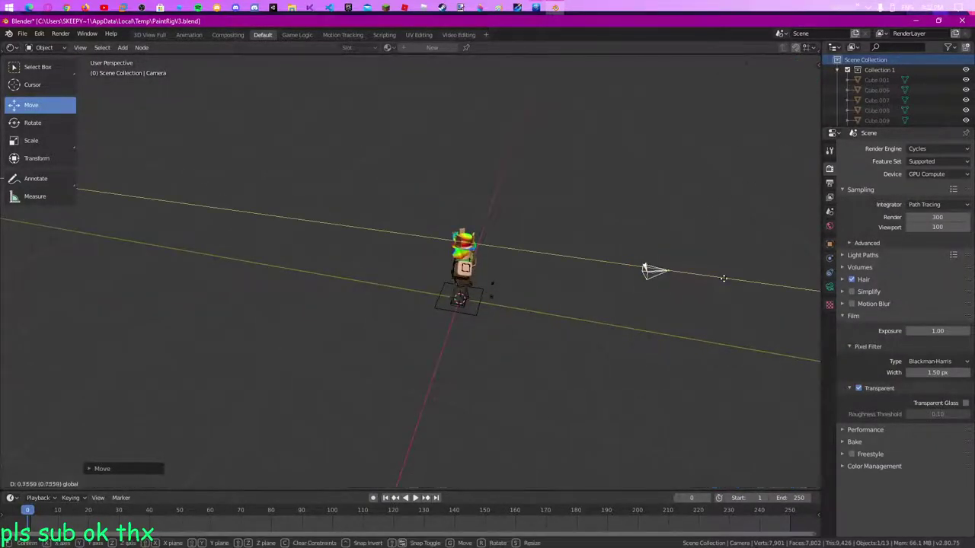
click(739, 67)
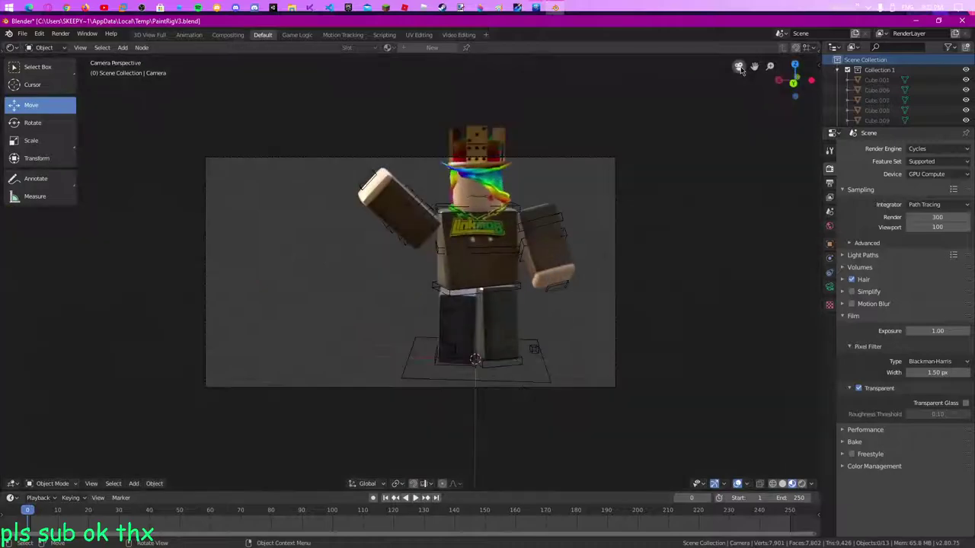
click(739, 67)
click(669, 278)
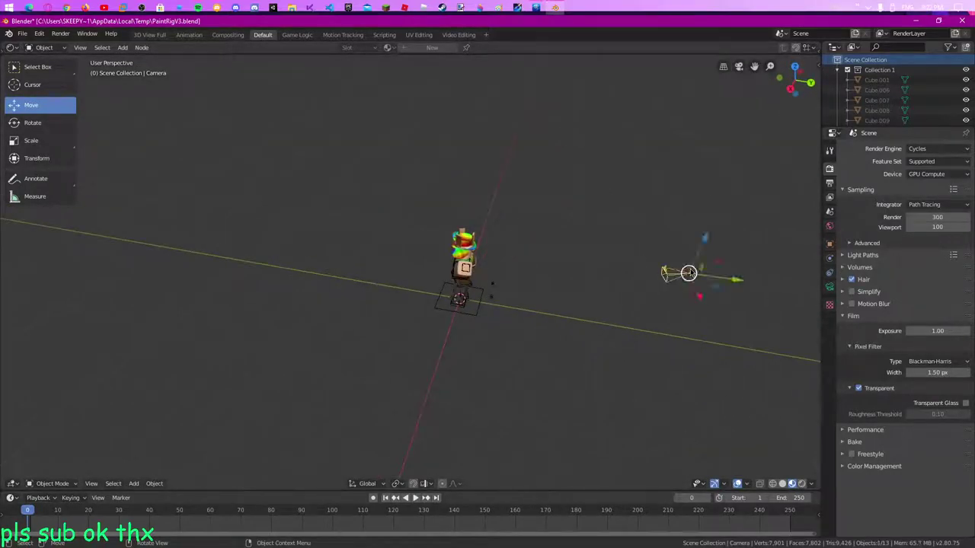
mouse_move(710, 268)
mouse_down()
mouse_move(756, 264)
mouse_move(737, 217)
mouse_up()
click(739, 67)
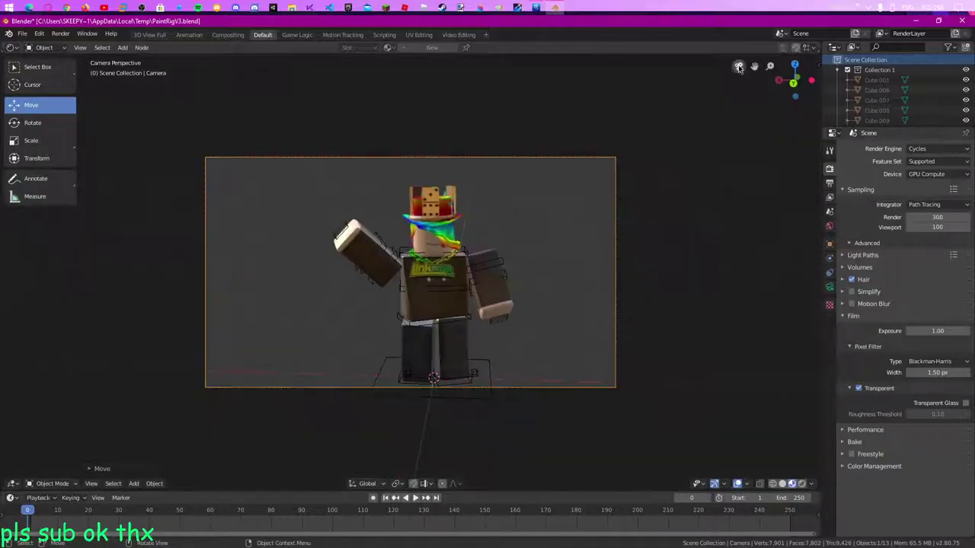
click(738, 67)
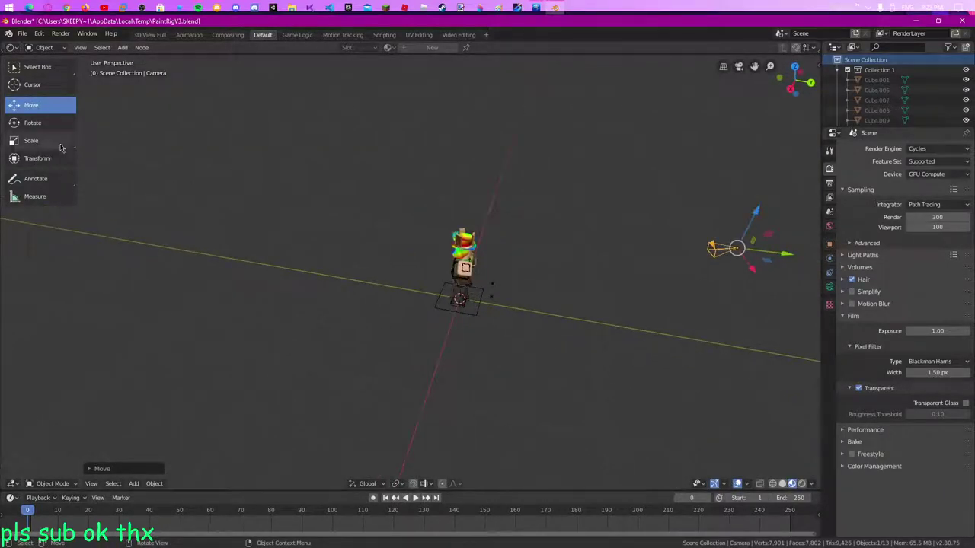
Type a 'now render' note in Windows Search and dismiss it.
key(super)
text(now render)
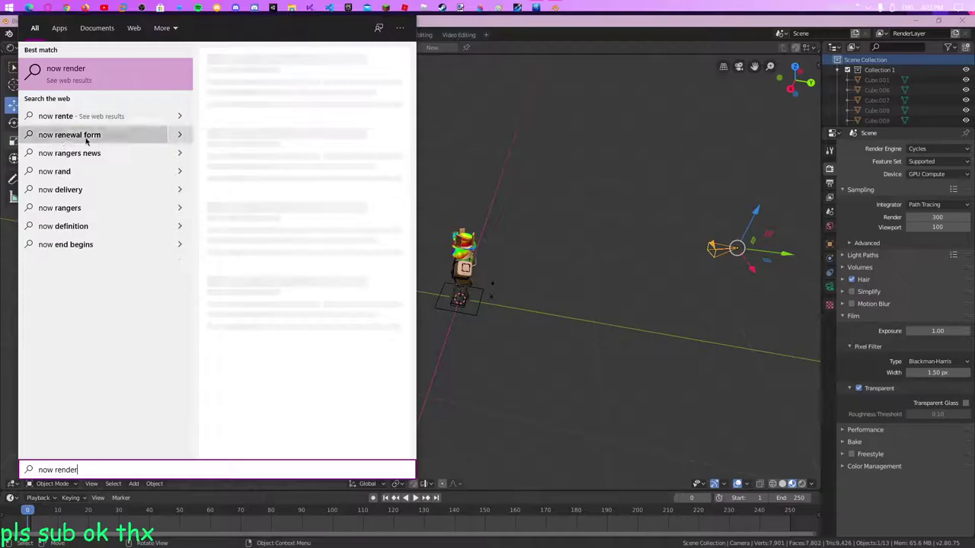
key(Escape)
Review the 1920×1080 PNG RGBA output settings and start Render Image.
click(79, 36)
mouse_move(60, 34)
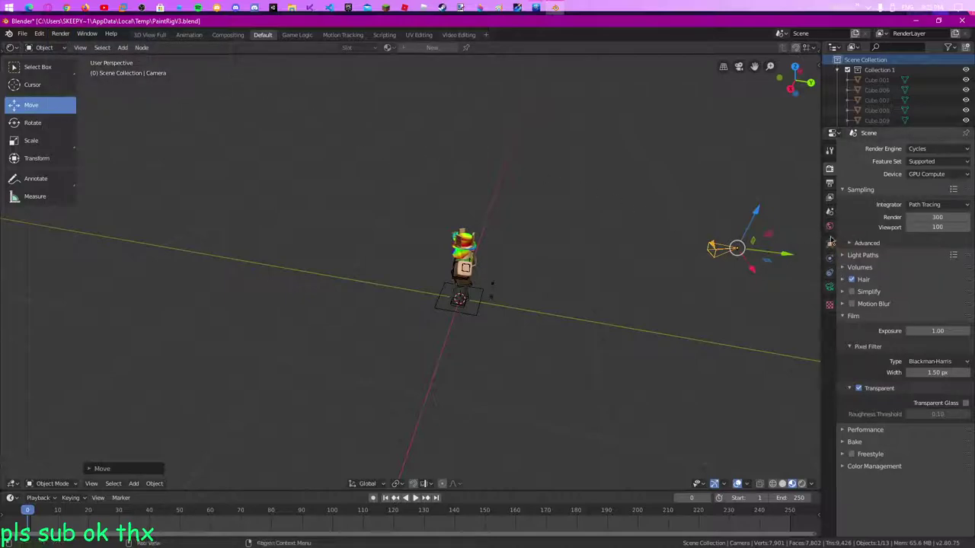
click(829, 184)
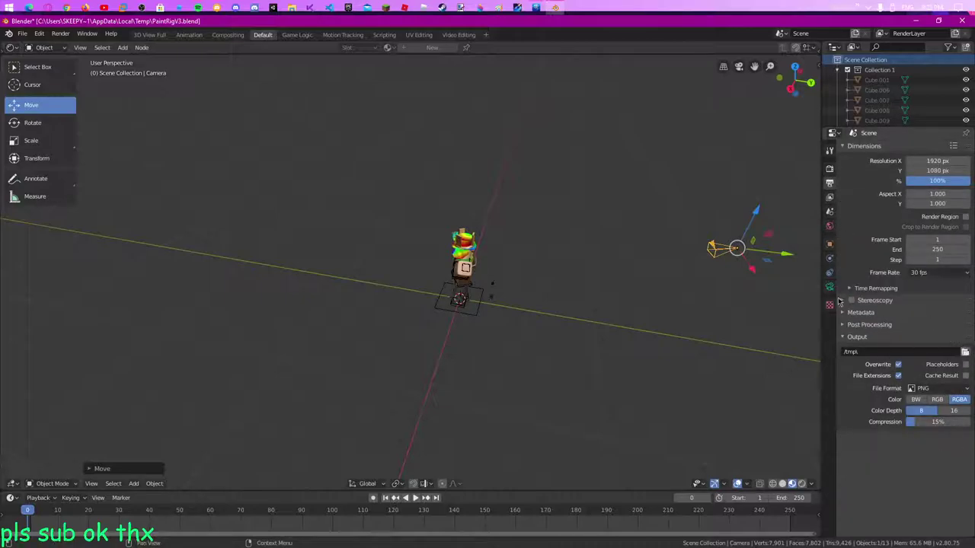
click(61, 34)
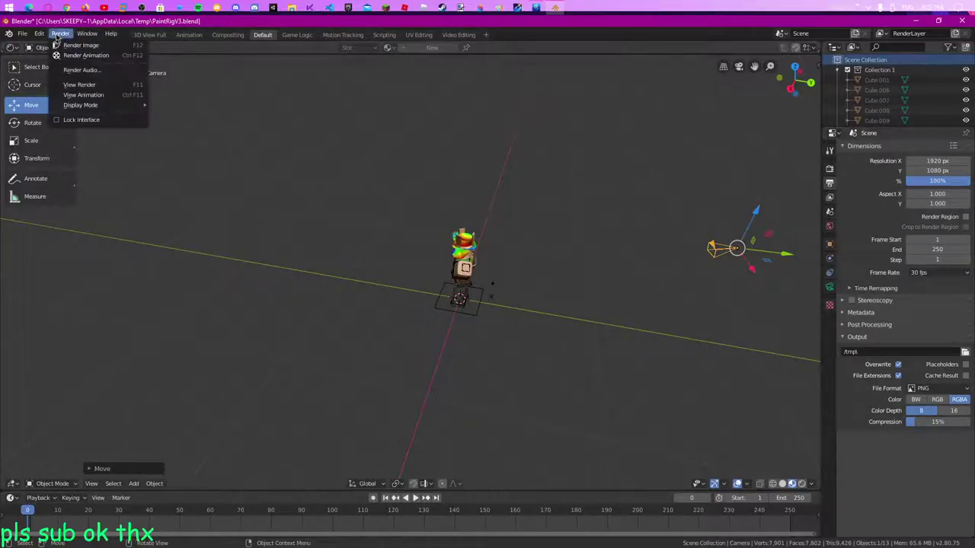
click(80, 44)
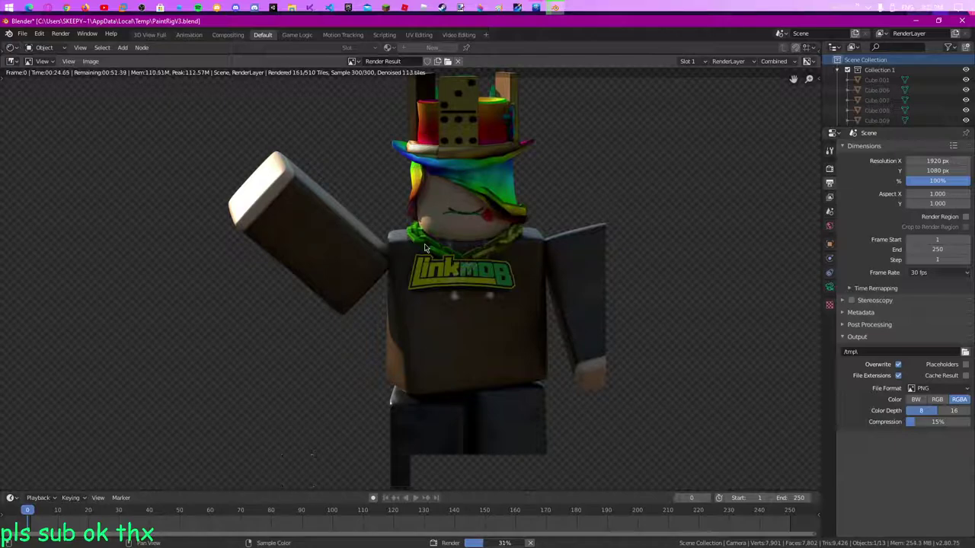
Wait for the Cycles render to finish while zooming the Render Result view.
scroll(427, 251, down, 3)
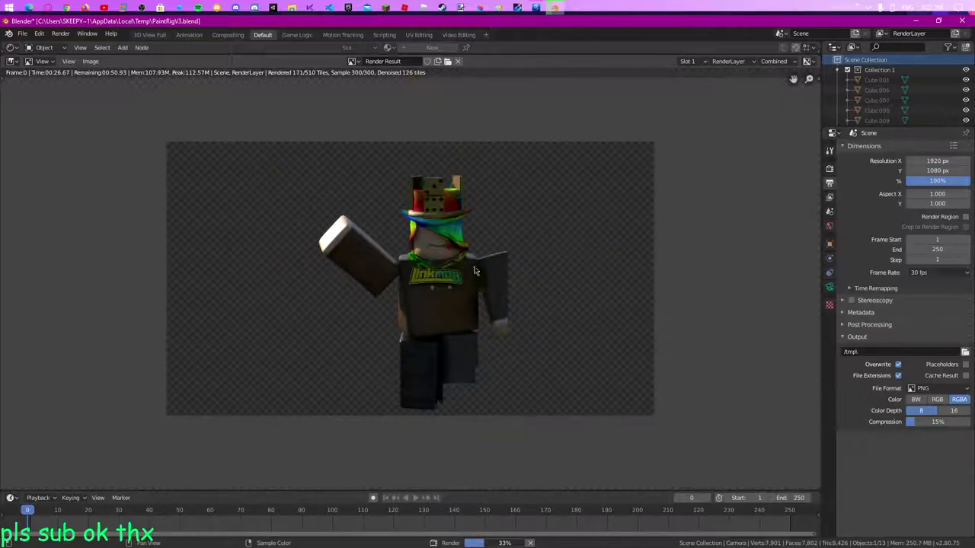
scroll(488, 275, up, 2)
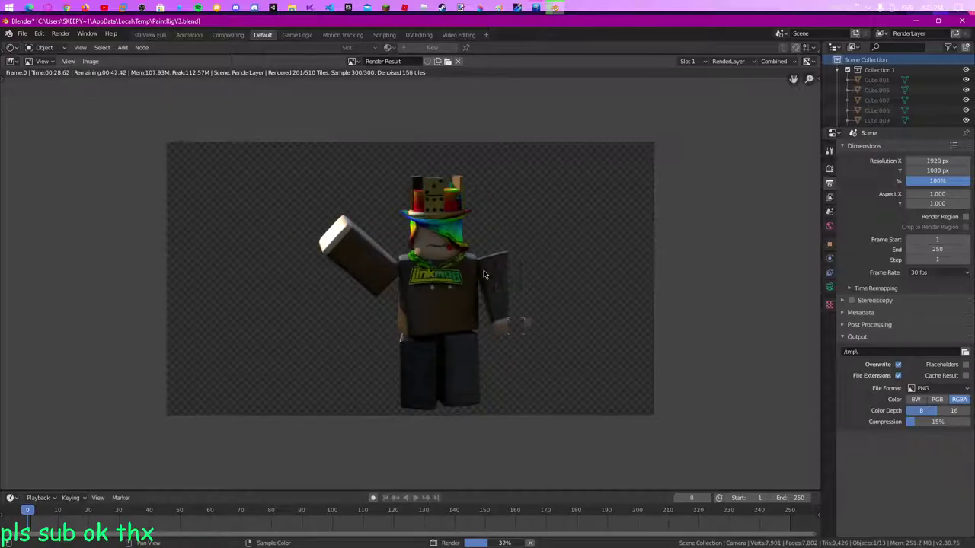
scroll(482, 275, up, 5)
scroll(503, 267, up, 4)
scroll(551, 248, up, 1)
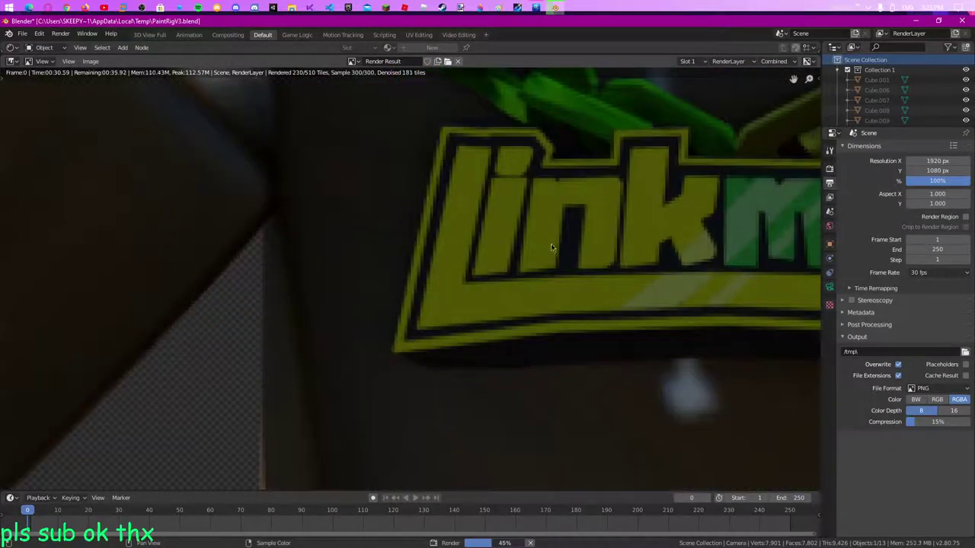
Type two messages in Windows Search, including 'i am just teaching you how to make a', then dismiss it.
key(super)
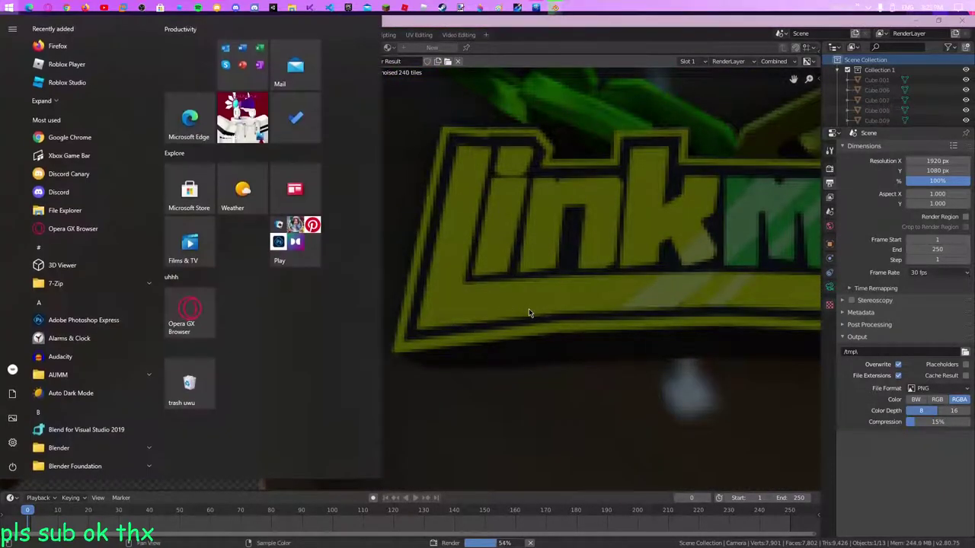
key(super)
key(super)
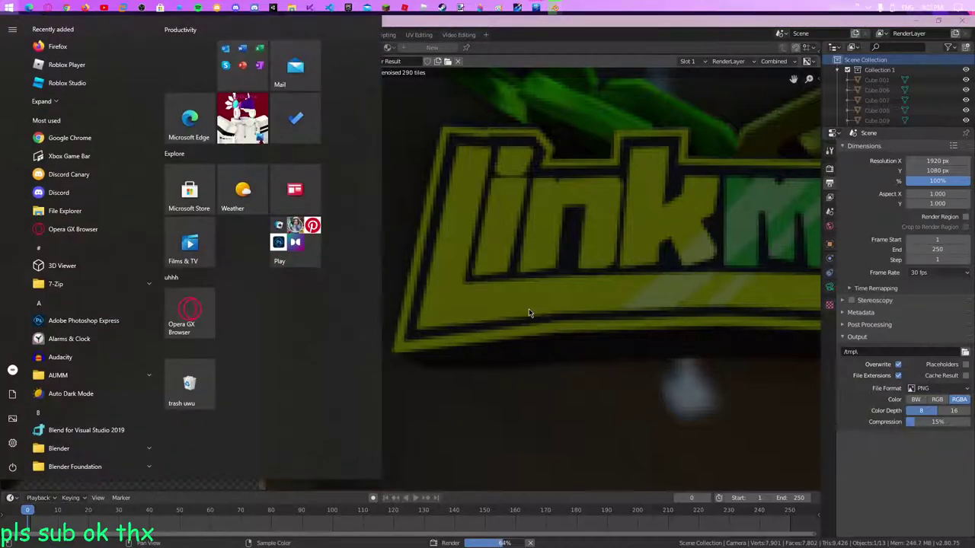
text(i am n)
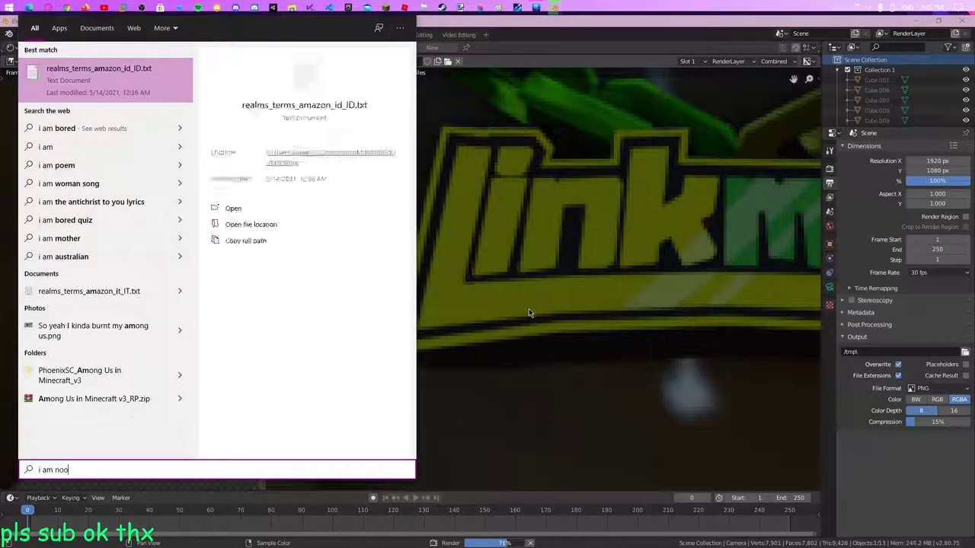
text(ot libk)
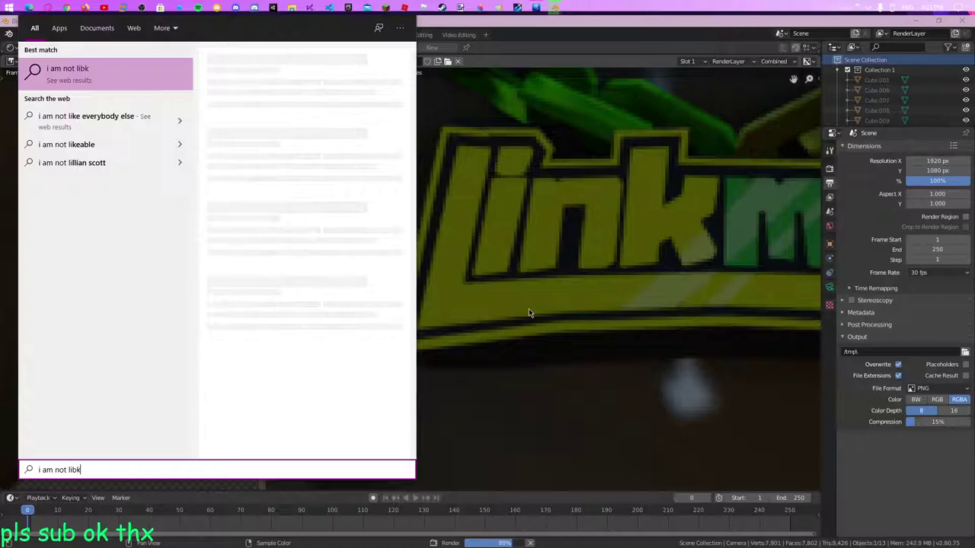
text(mon)
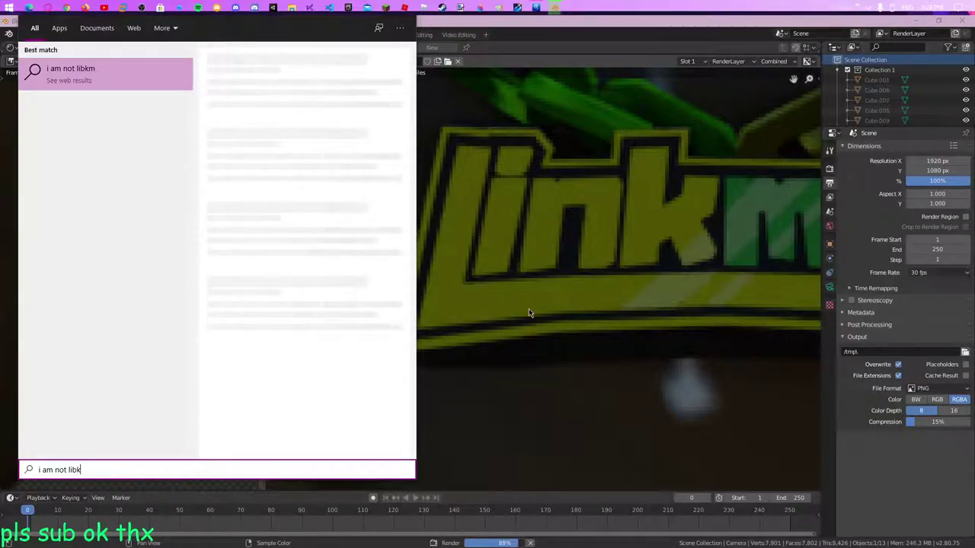
key(BackSpace)
key(BackSpace)
text(mo)
key(Escape)
key(super)
text(i am )
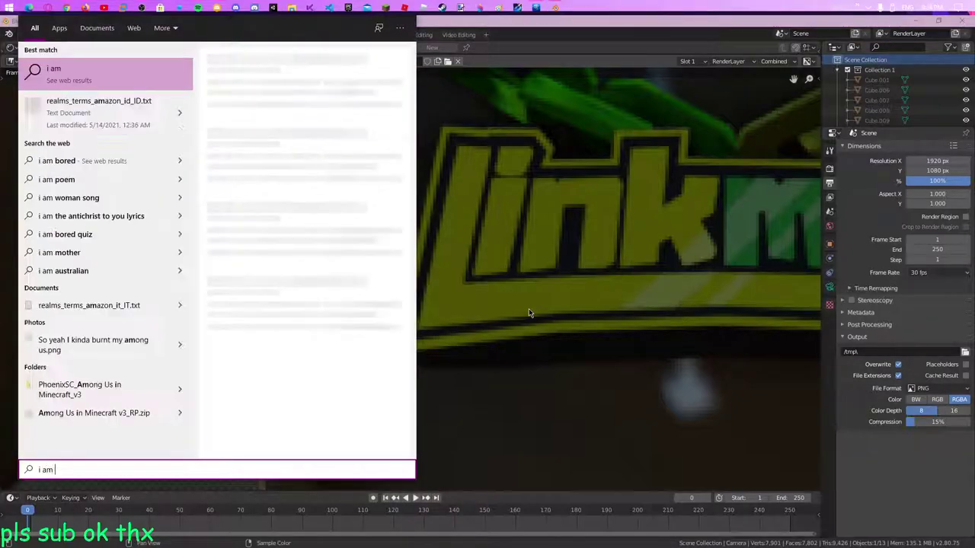
text(just tea)
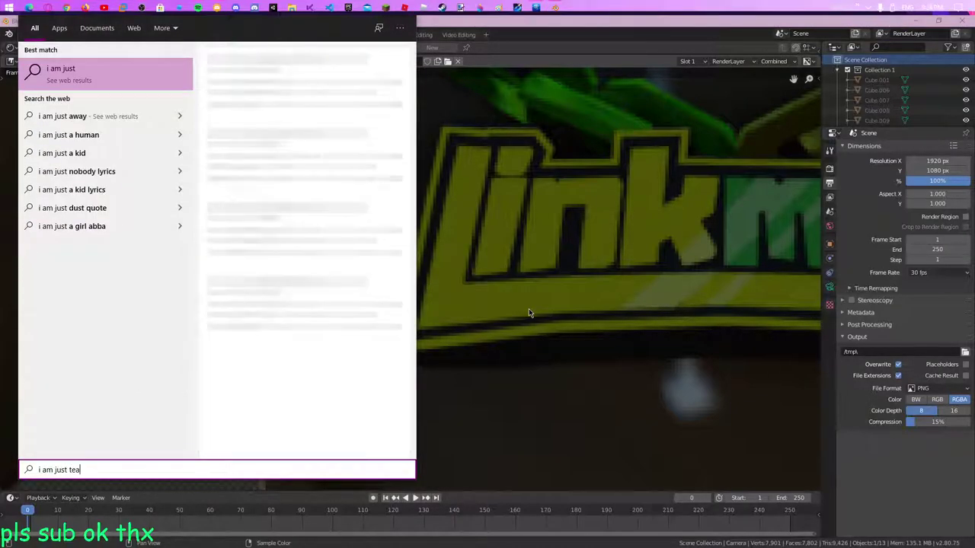
text(ching you )
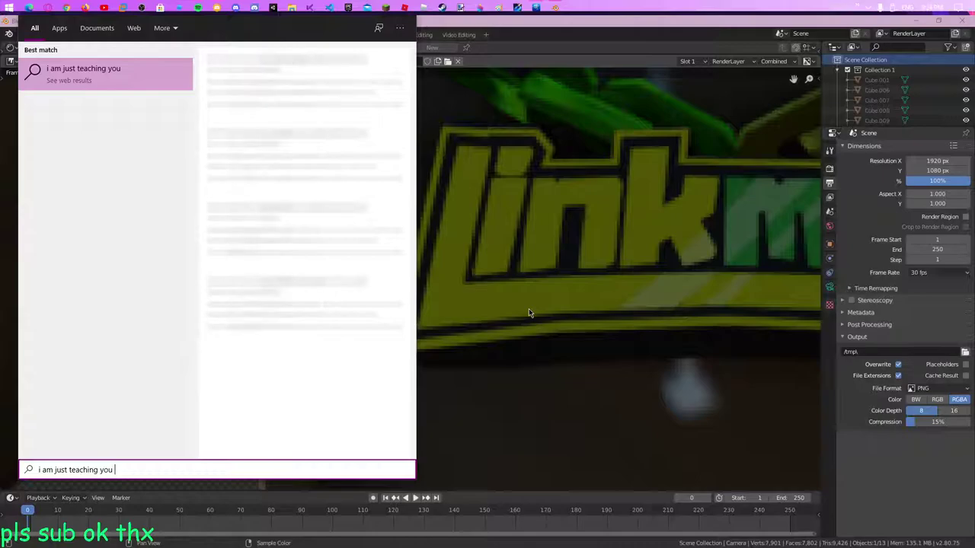
text(how to make a)
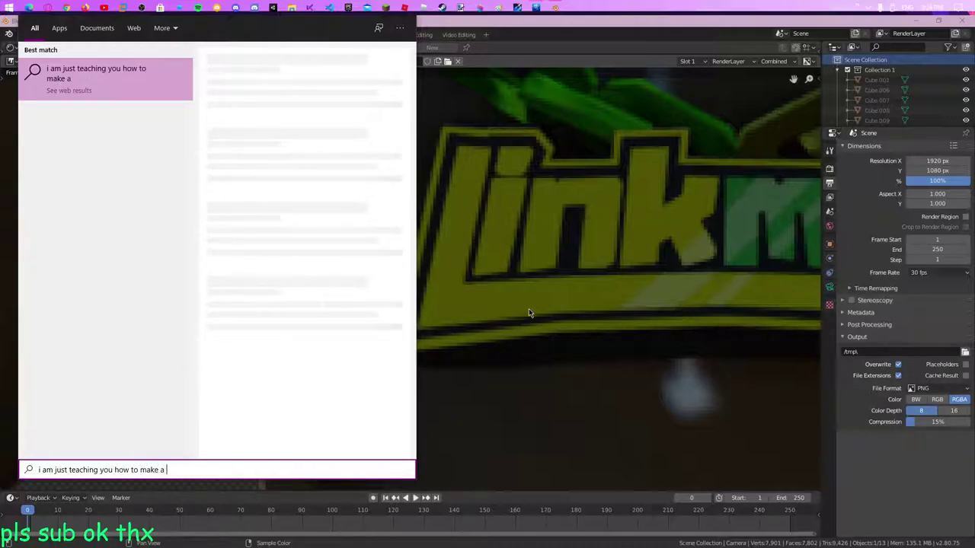
key(Escape)
scroll(531, 303, down, 4)
Save the render via Image > Save As as a PNG in Downloads, then quit Blender discarding changes.
scroll(532, 295, down, 2)
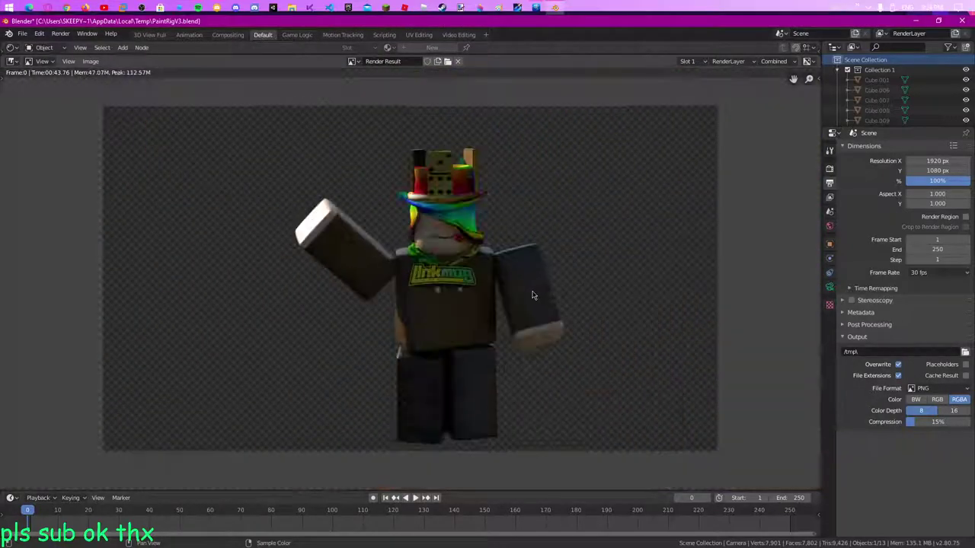
click(90, 60)
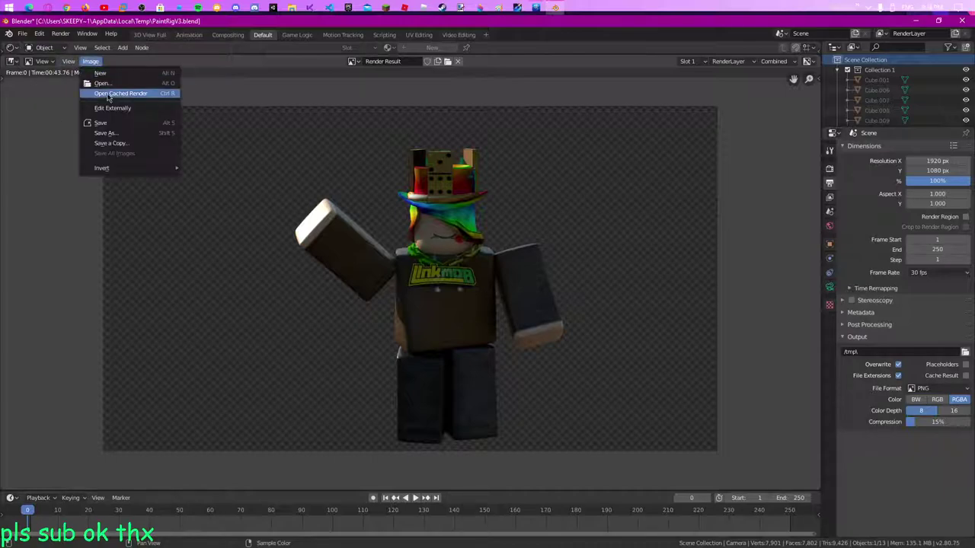
click(107, 121)
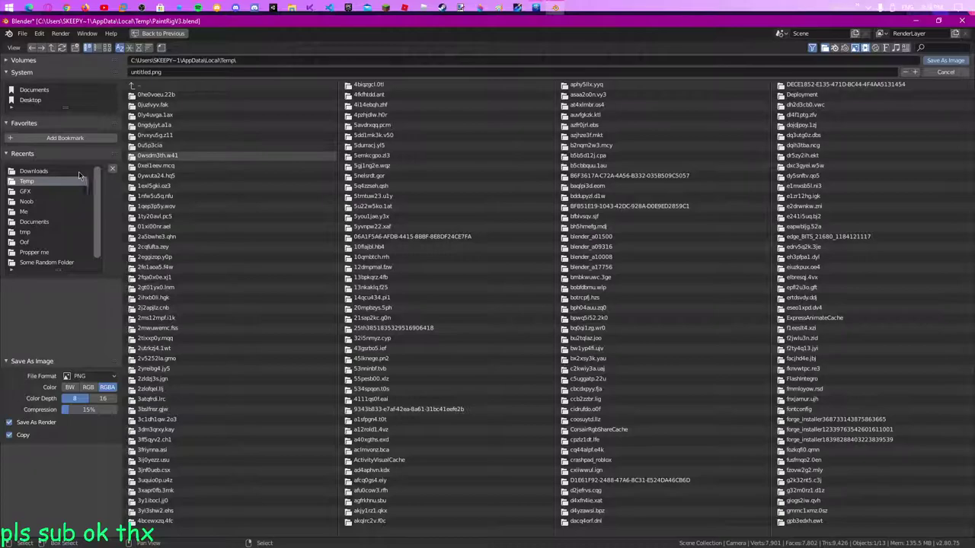
click(47, 173)
text(linkmon99 is ugy)
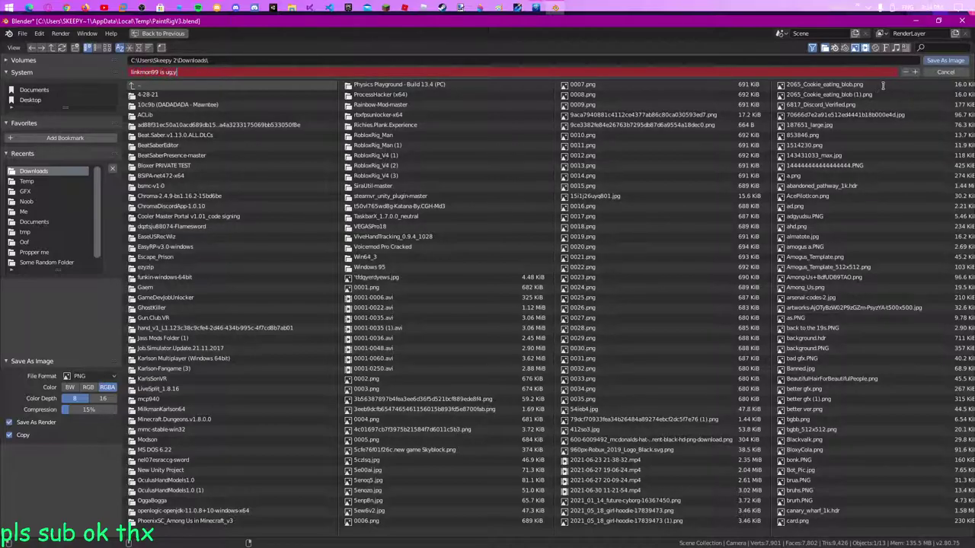
key(BackSpace)
click(944, 61)
click(963, 21)
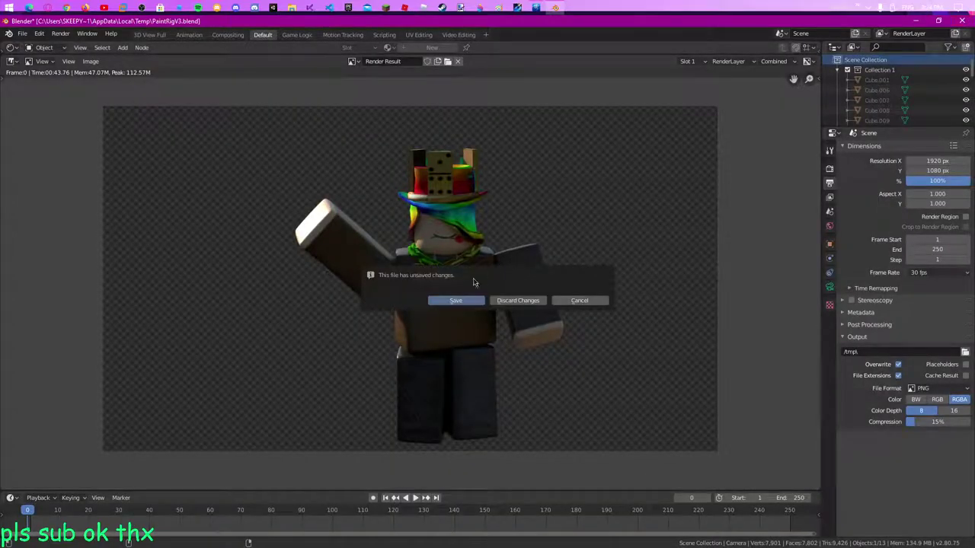
click(463, 300)
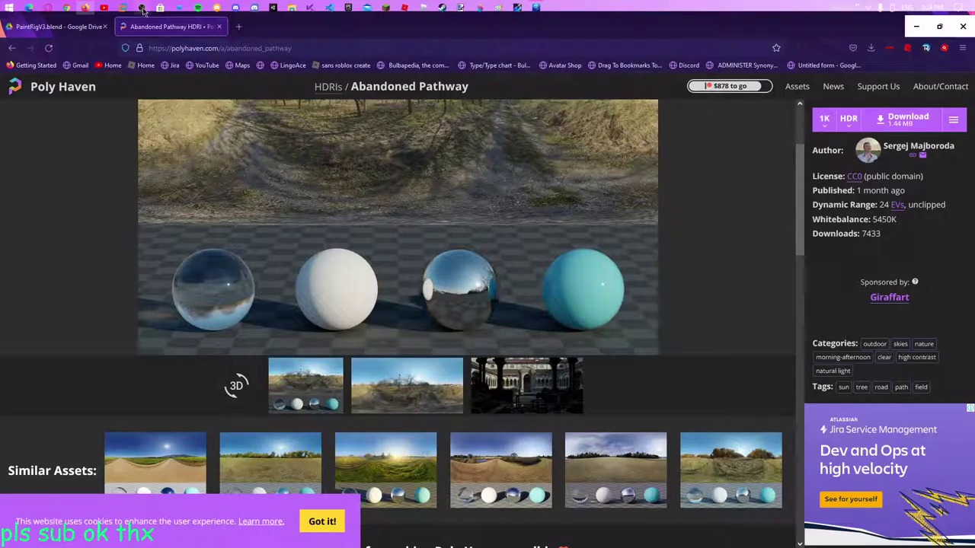